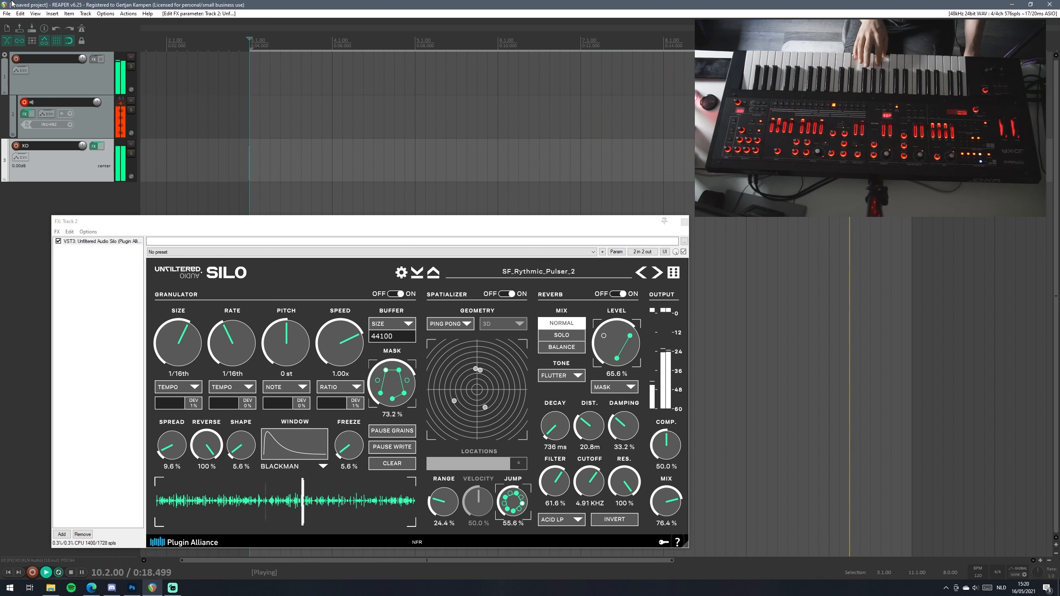
- Stop playback and show Silo's Mask, Rate and Size automation envelopes on track 2
{"action": "key", "text": "space"}
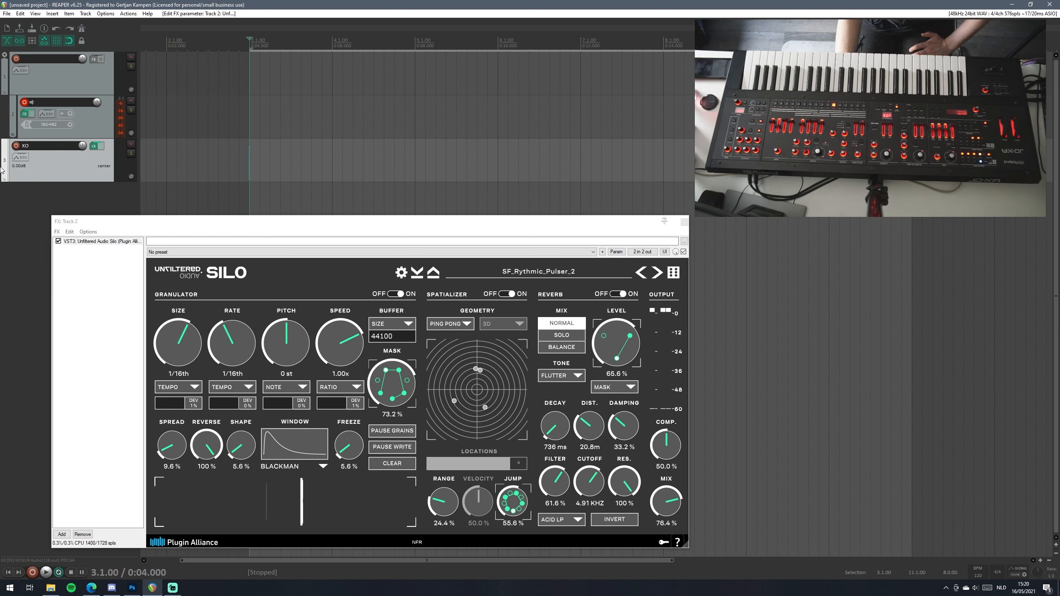
{"action": "left_click", "coordinate": [124, 335]}
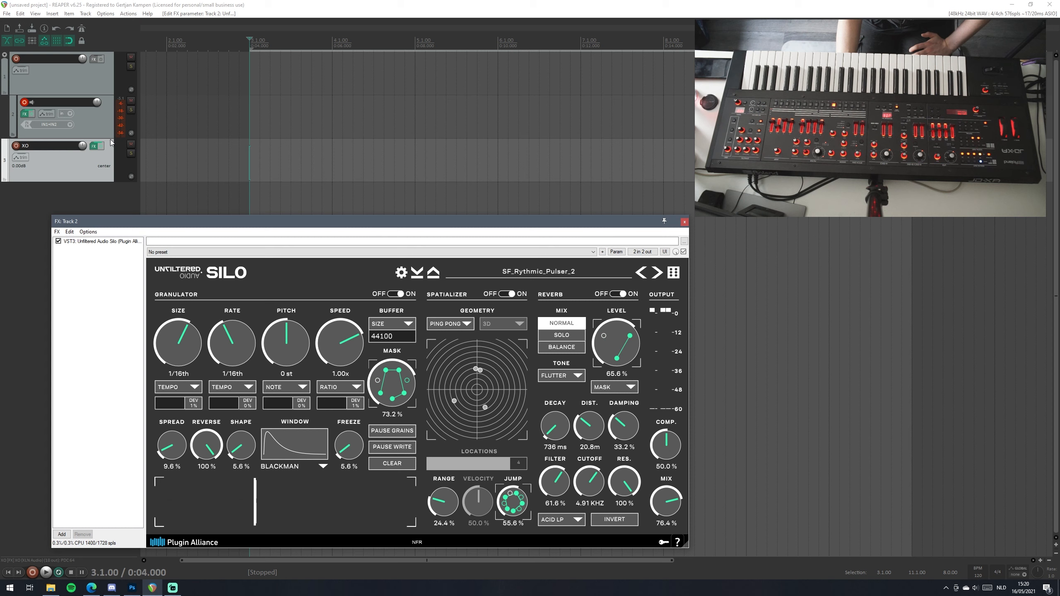
{"action": "left_click", "coordinate": [49, 115]}
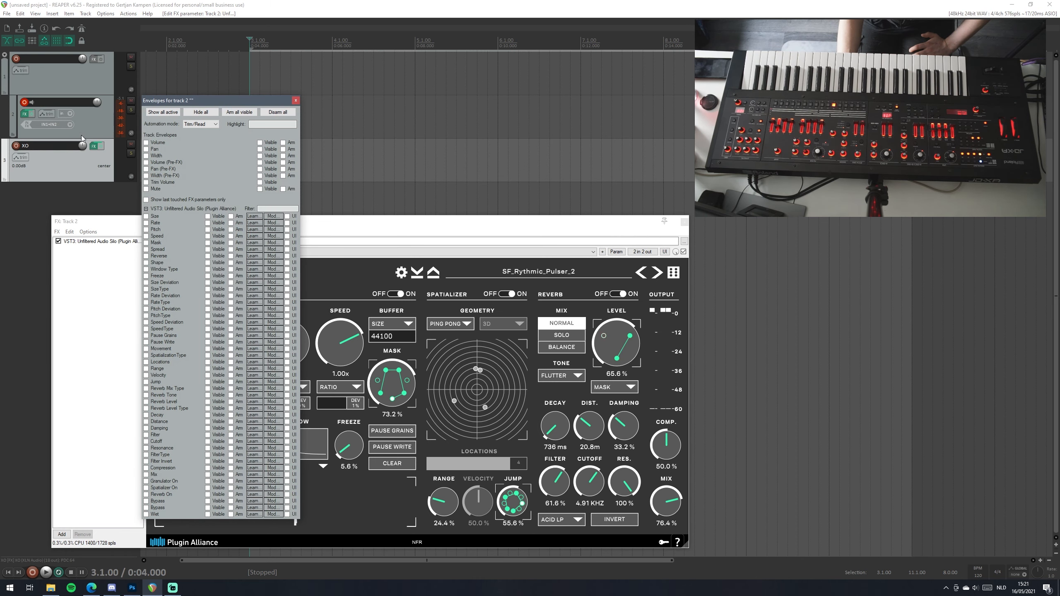
{"action": "left_click", "coordinate": [47, 115]}
{"action": "left_click", "coordinate": [47, 116]}
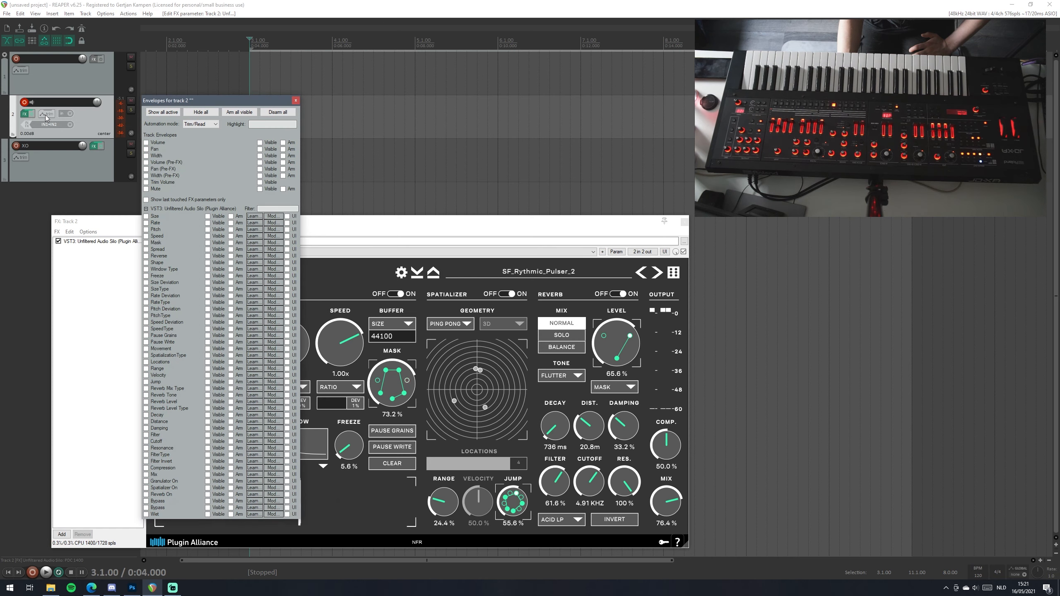
{"action": "left_click", "coordinate": [47, 116]}
{"action": "left_click", "coordinate": [47, 116]}
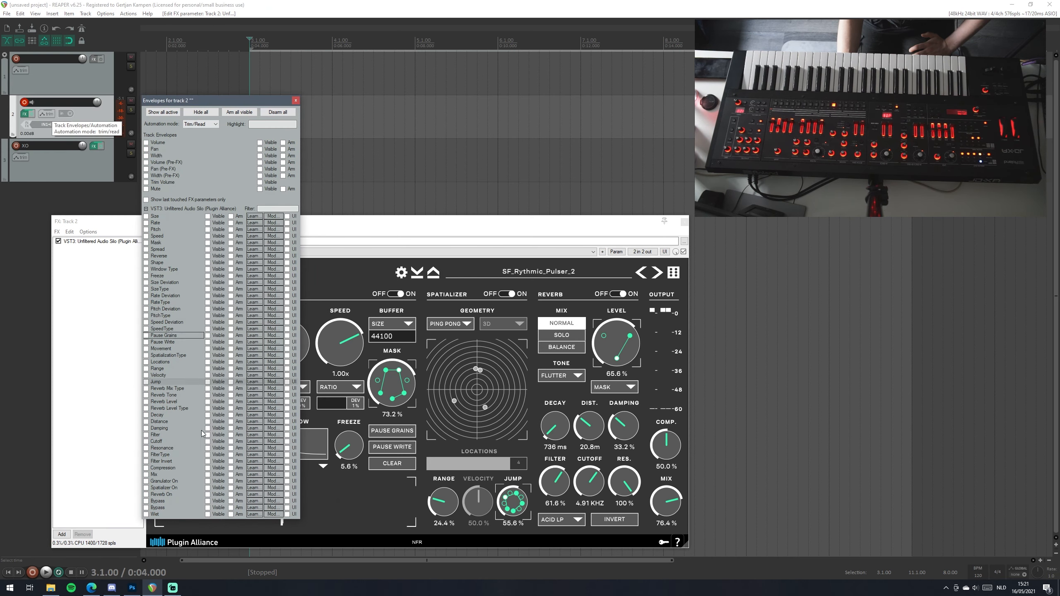
{"action": "left_click", "coordinate": [191, 244]}
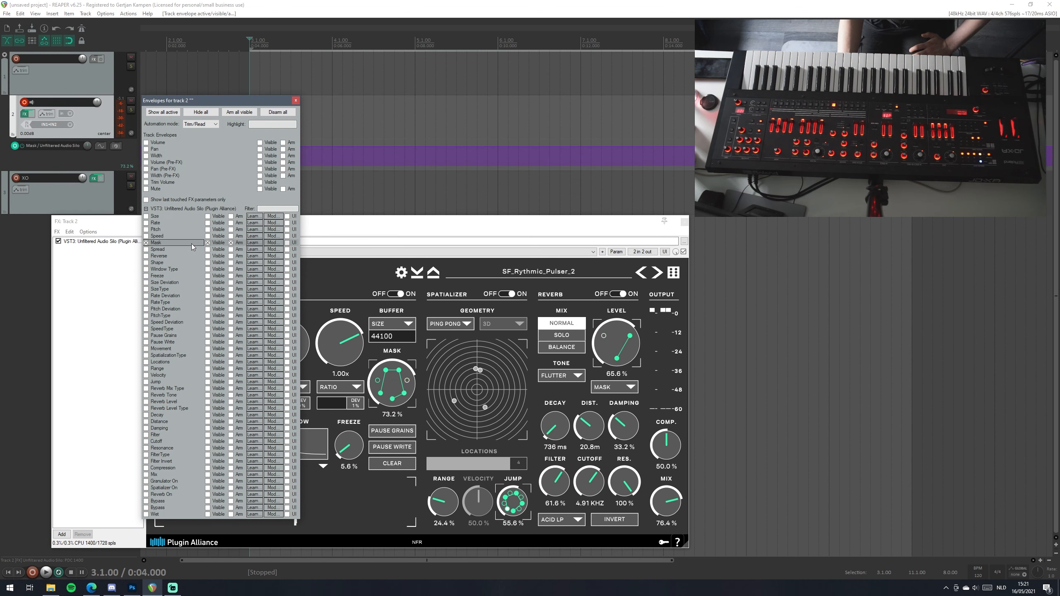
{"action": "left_click", "coordinate": [176, 226]}
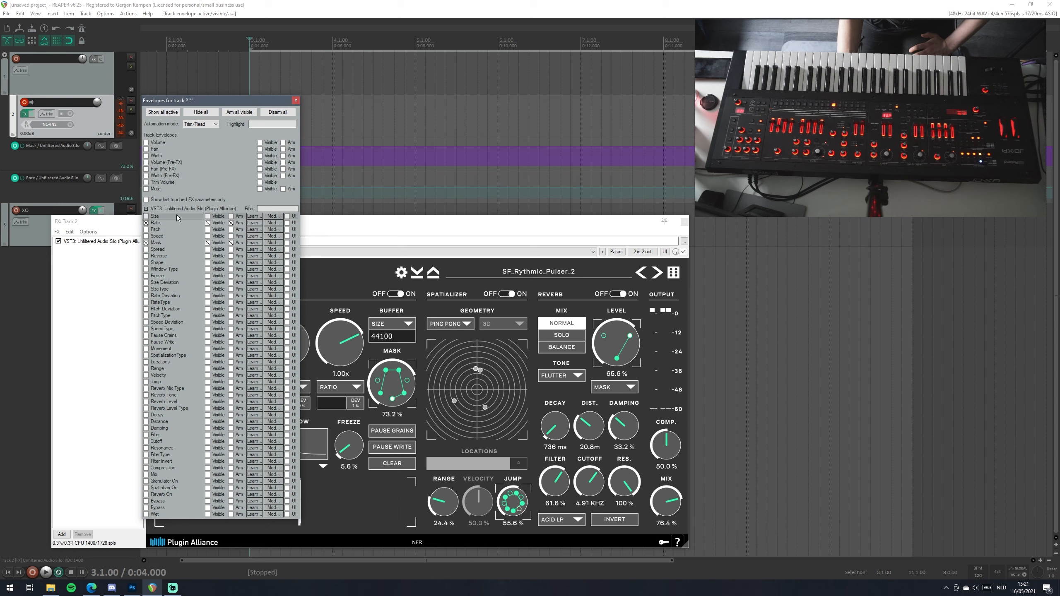
{"action": "left_click", "coordinate": [177, 217]}
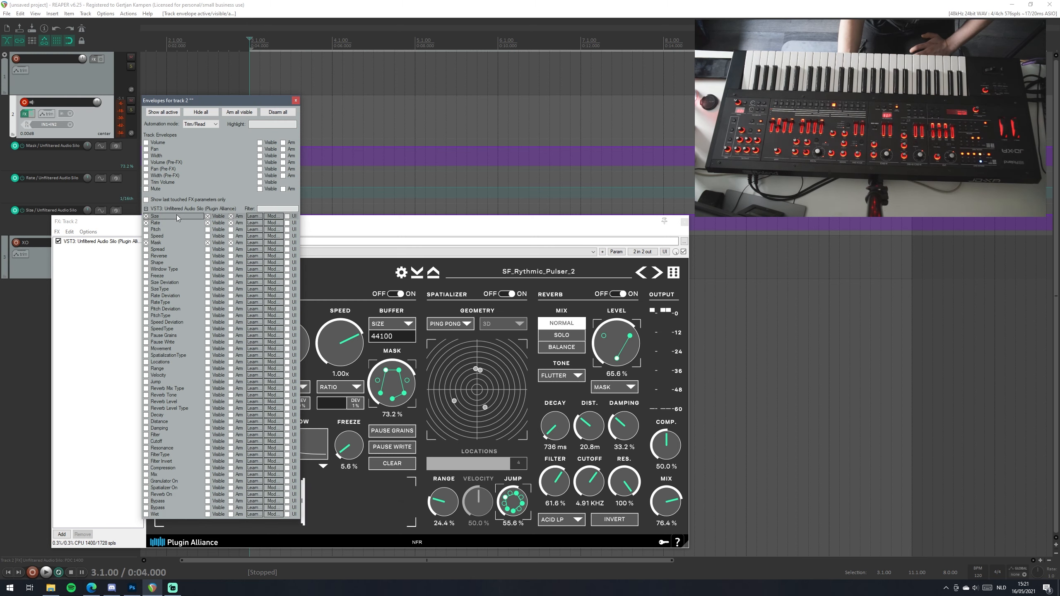
{"action": "left_click", "coordinate": [295, 100]}
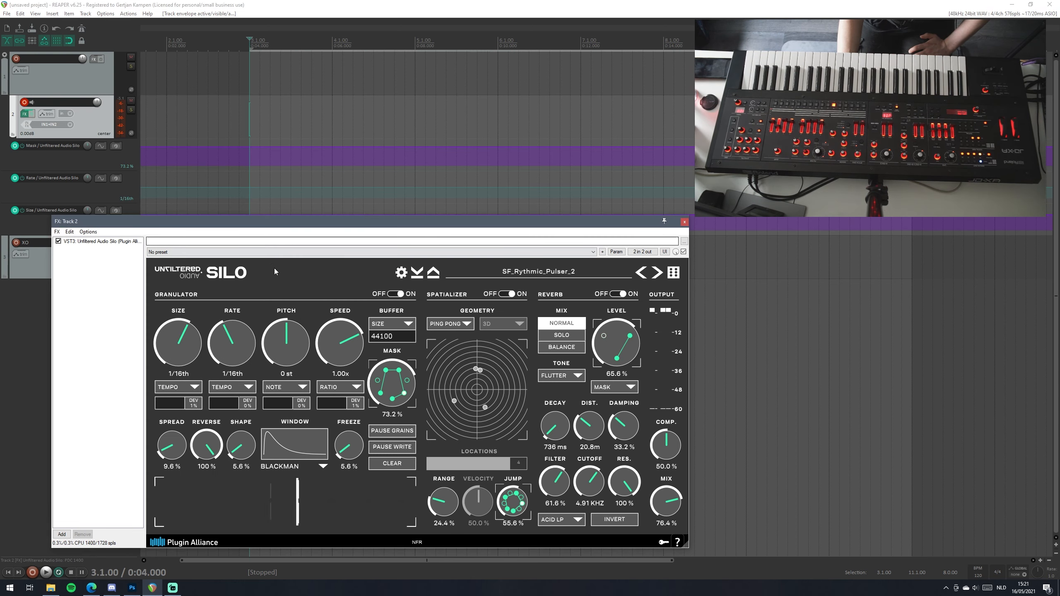
- Move the Silo window clear of the envelope lanes and set the Mask envelope's default point shape to Square
{"action": "left_click_drag", "start_coordinate": [272, 221], "coordinate": [225, 250]}
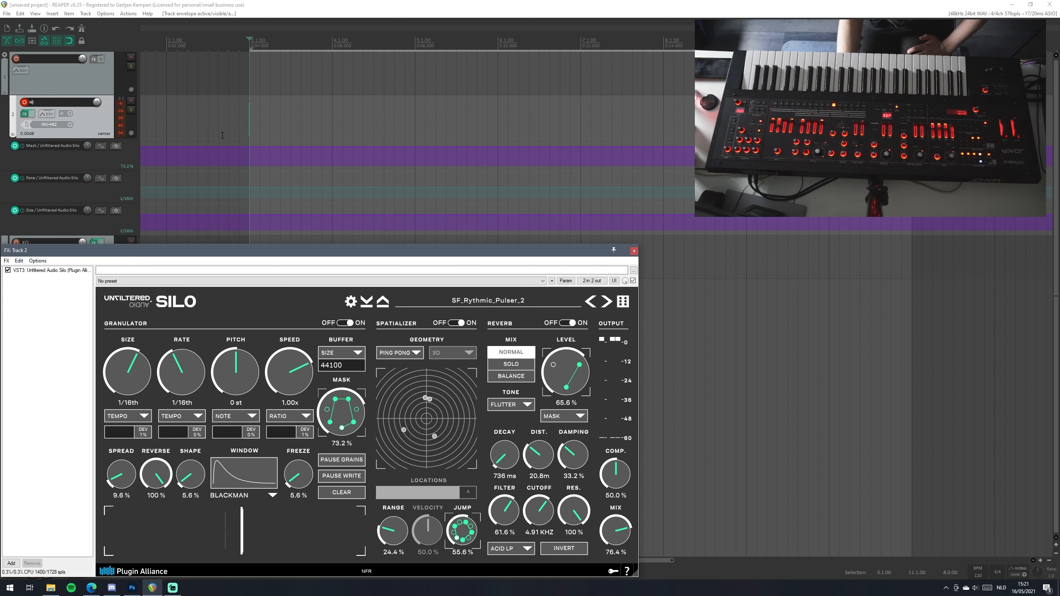
{"action": "left_click", "coordinate": [250, 146]}
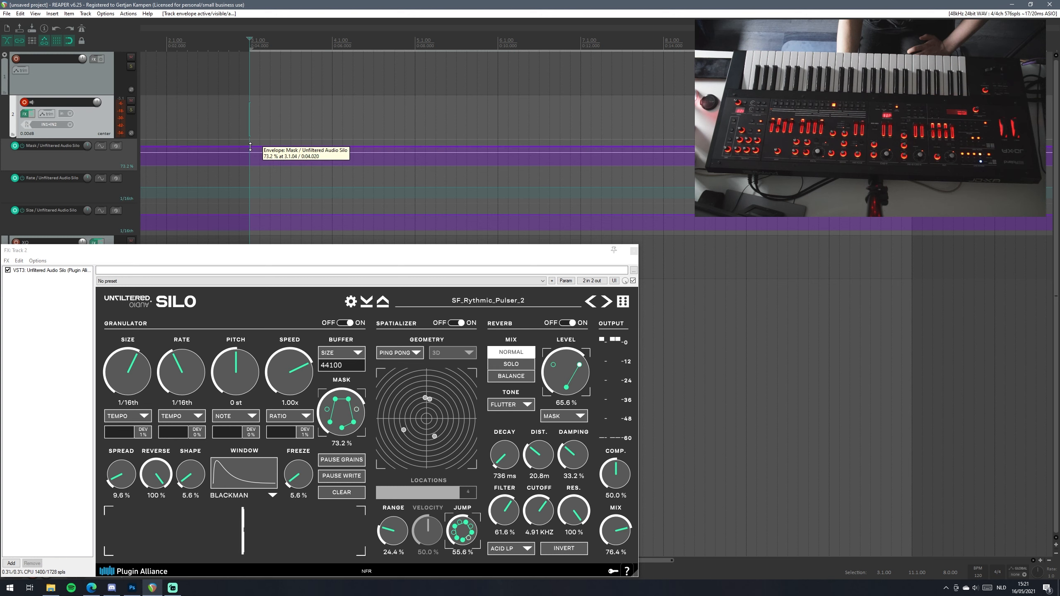
{"action": "right_click", "coordinate": [249, 146]}
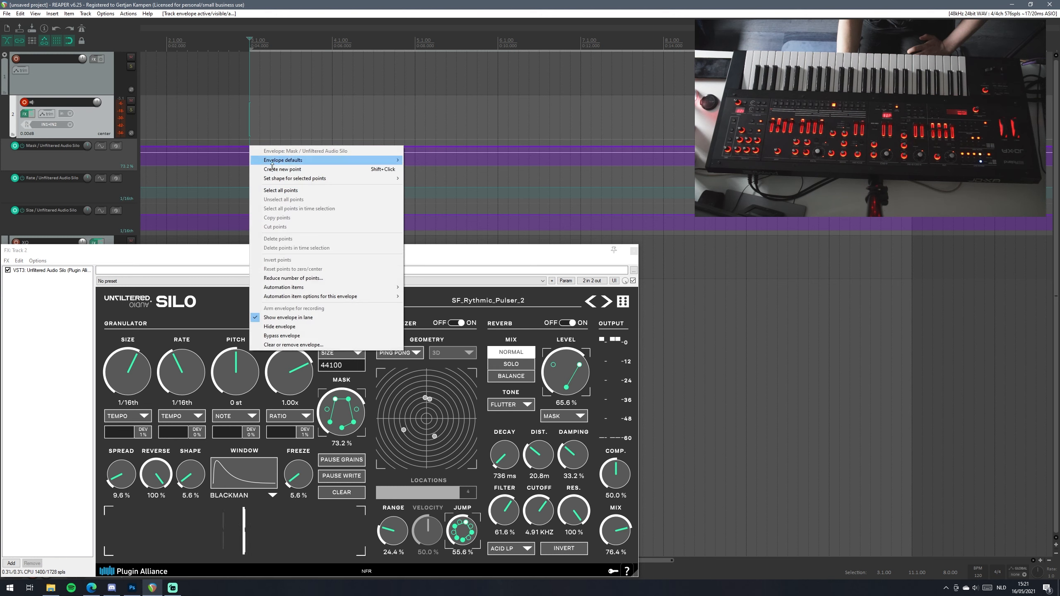
{"action": "mouse_move", "coordinate": [391, 158]}
{"action": "mouse_move", "coordinate": [478, 161]}
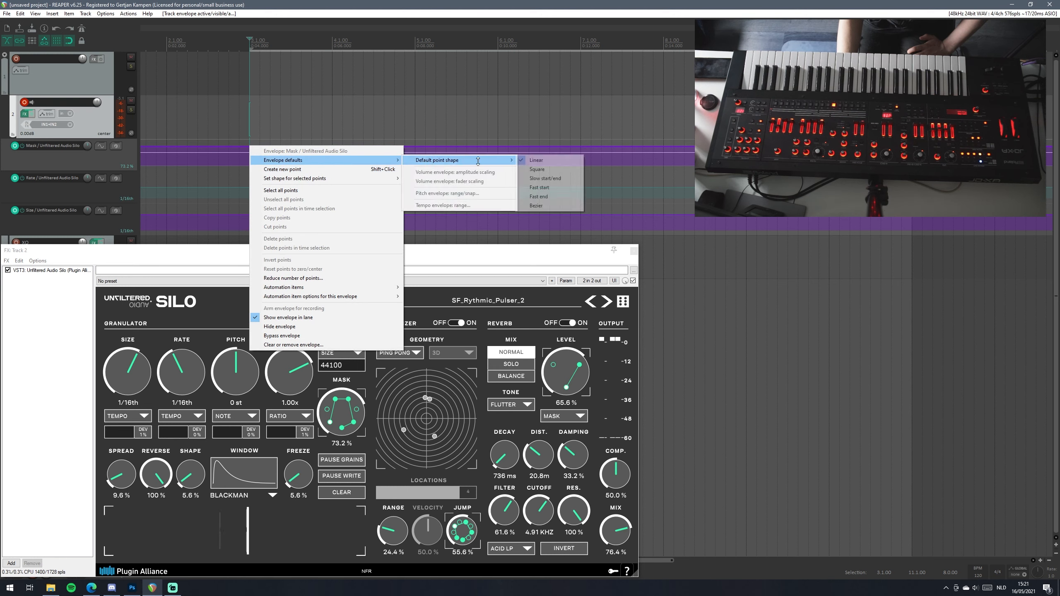
{"action": "left_click", "coordinate": [535, 170]}
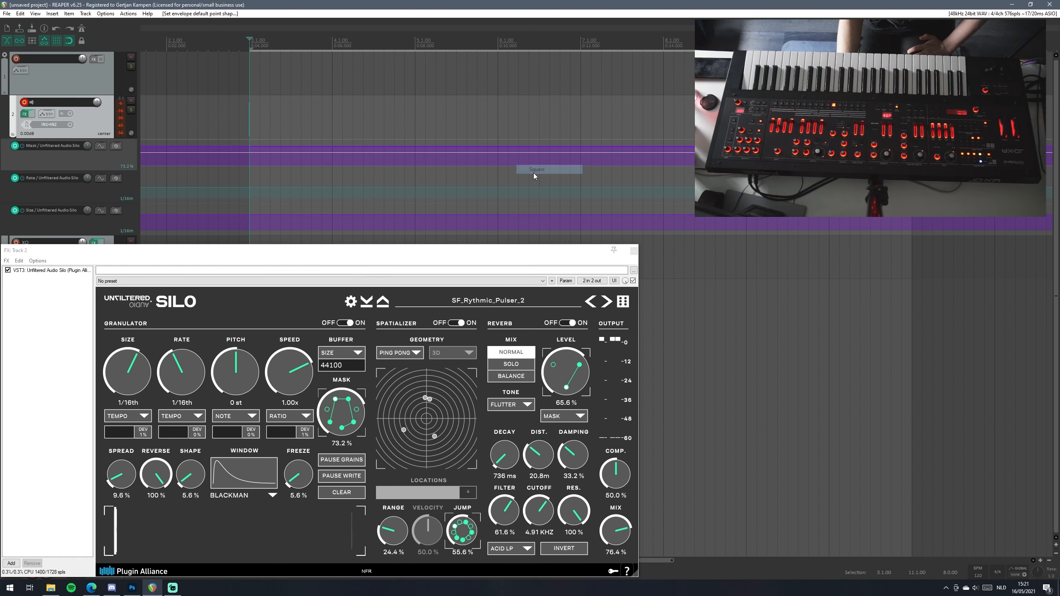
- Set the Rate envelope's default point shape to Slow start/end
{"action": "right_click", "coordinate": [255, 190]}
{"action": "mouse_move", "coordinate": [334, 203]}
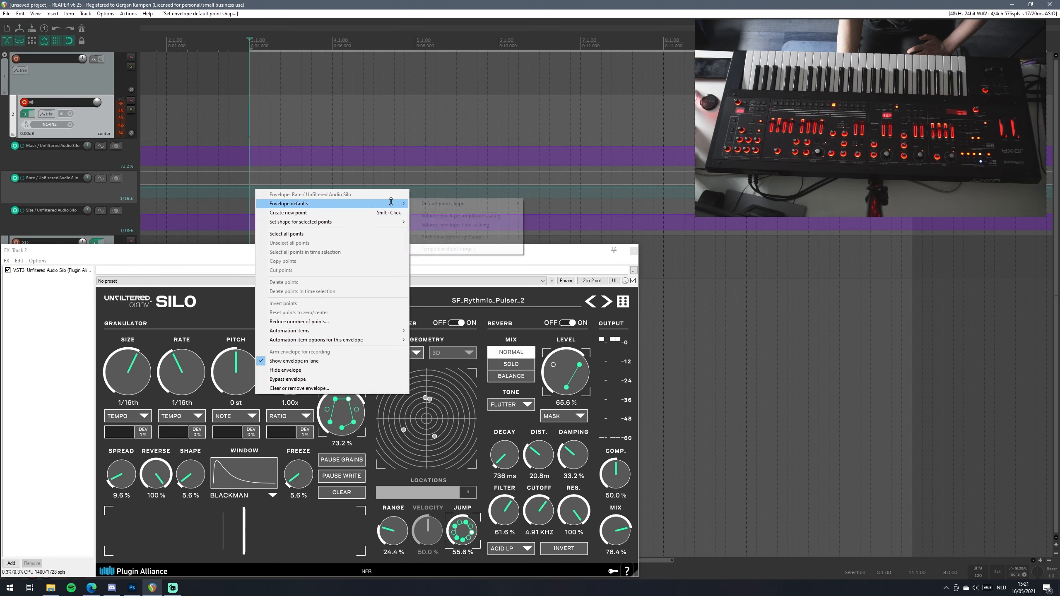
{"action": "mouse_move", "coordinate": [480, 203]}
{"action": "left_click", "coordinate": [551, 221]}
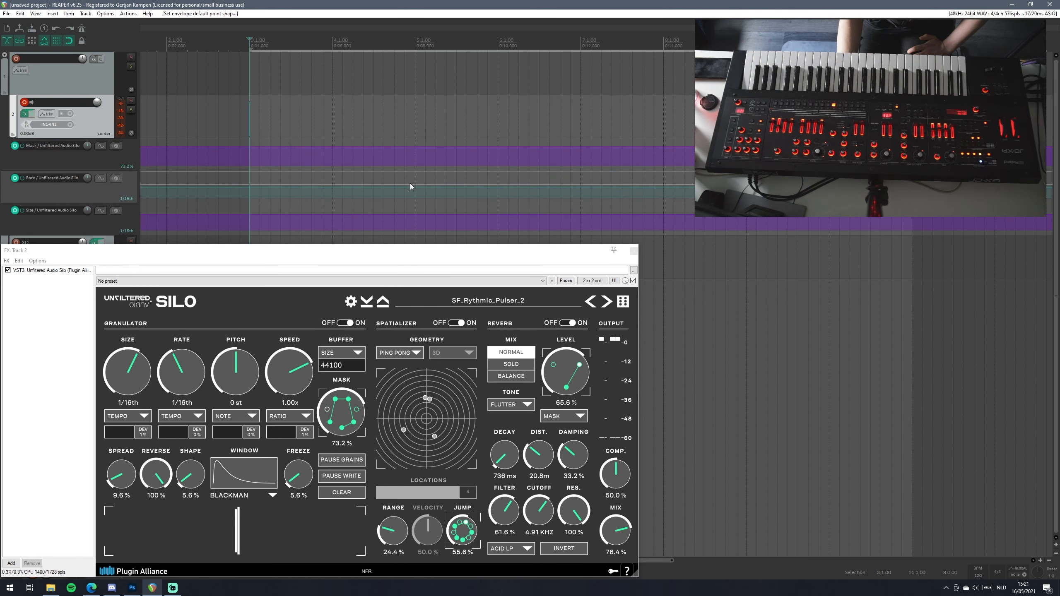
{"action": "right_click", "coordinate": [412, 184]}
{"action": "mouse_move", "coordinate": [512, 200]}
{"action": "mouse_move", "coordinate": [591, 203]}
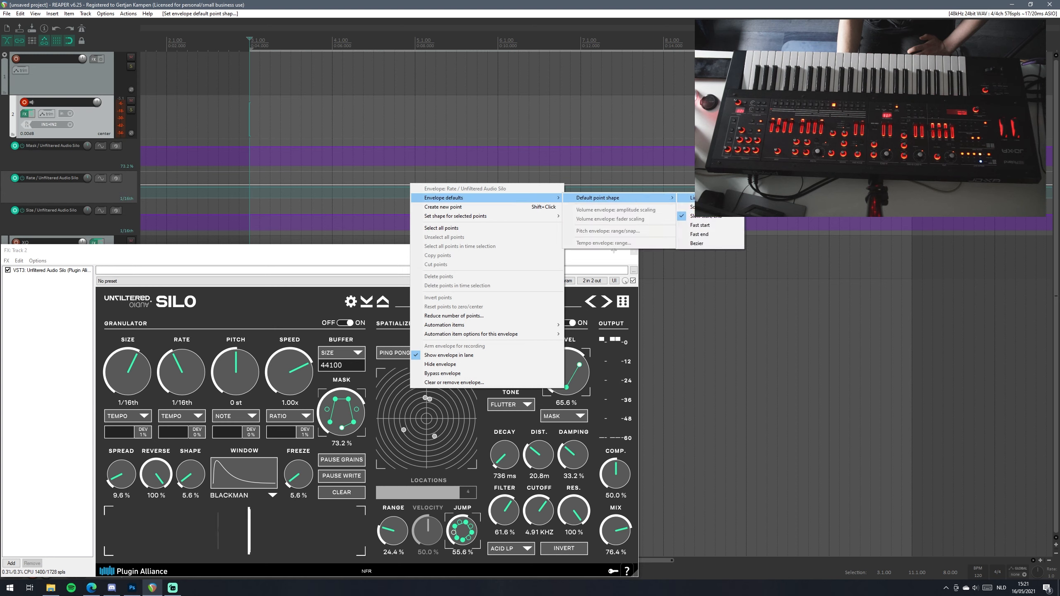
{"action": "left_click", "coordinate": [613, 250]}
- Set the Size envelope's default point shape to Square
{"action": "right_click", "coordinate": [443, 215]}
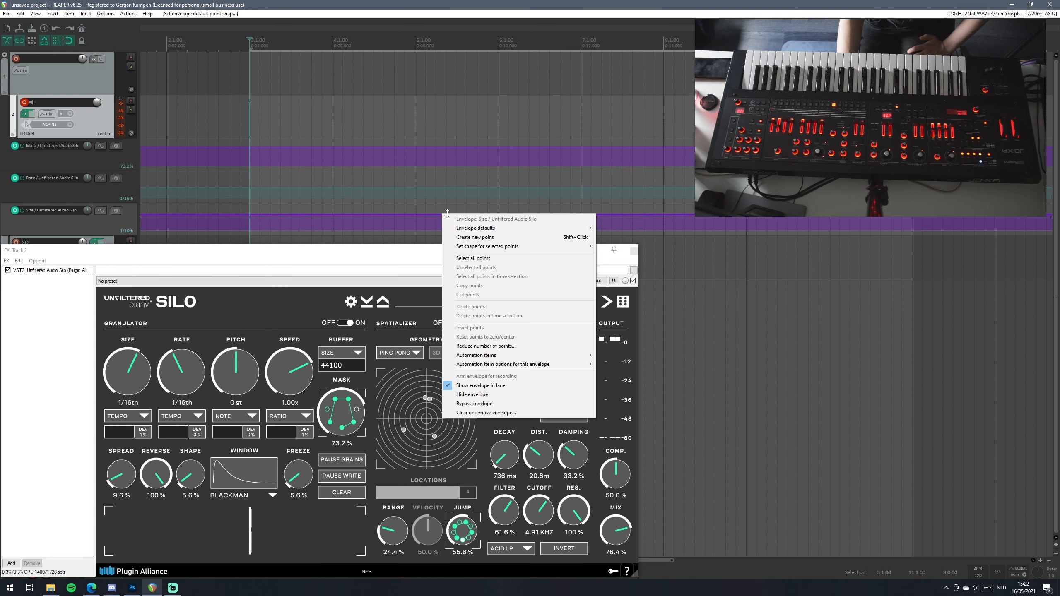
{"action": "mouse_move", "coordinate": [584, 230]}
{"action": "mouse_move", "coordinate": [645, 229]}
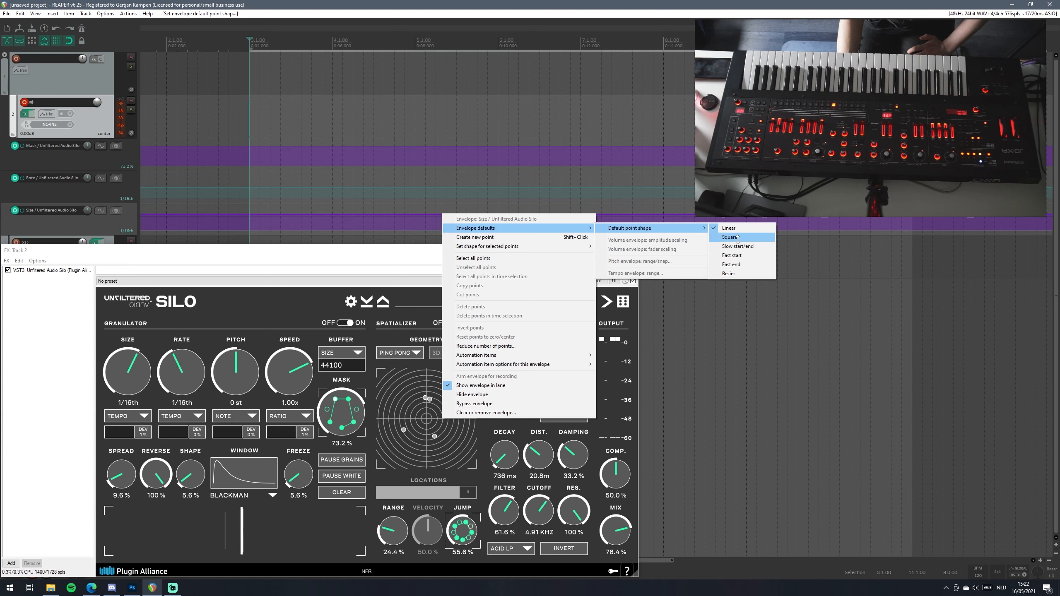
{"action": "left_click", "coordinate": [710, 238]}
- Add points to the Mask envelope at the start of bars 3, 4, 5, 6, 7 and 8
{"action": "left_click", "coordinate": [249, 155]}
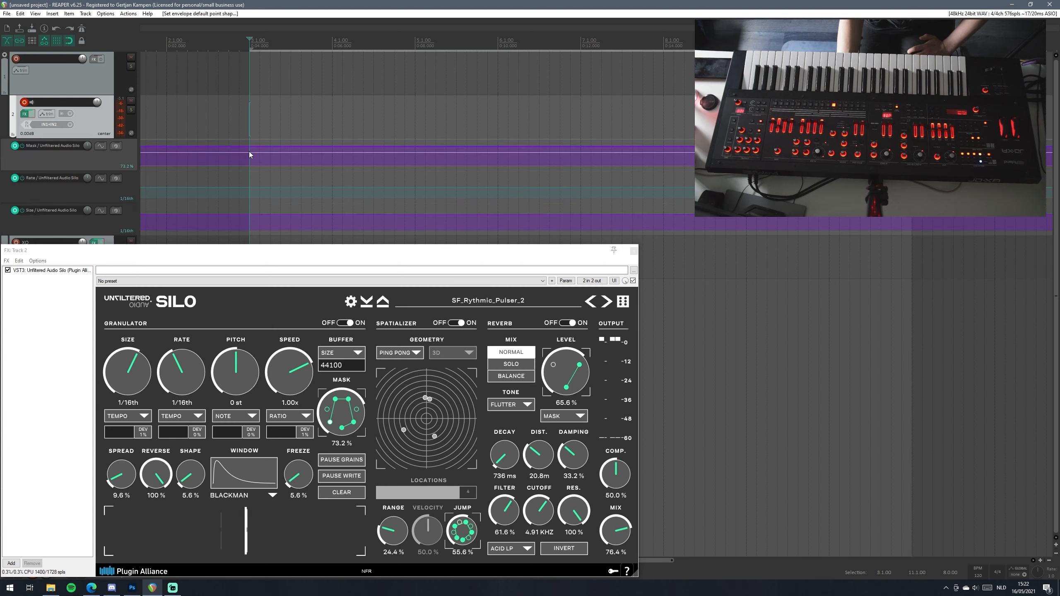
{"action": "right_click", "coordinate": [248, 152]}
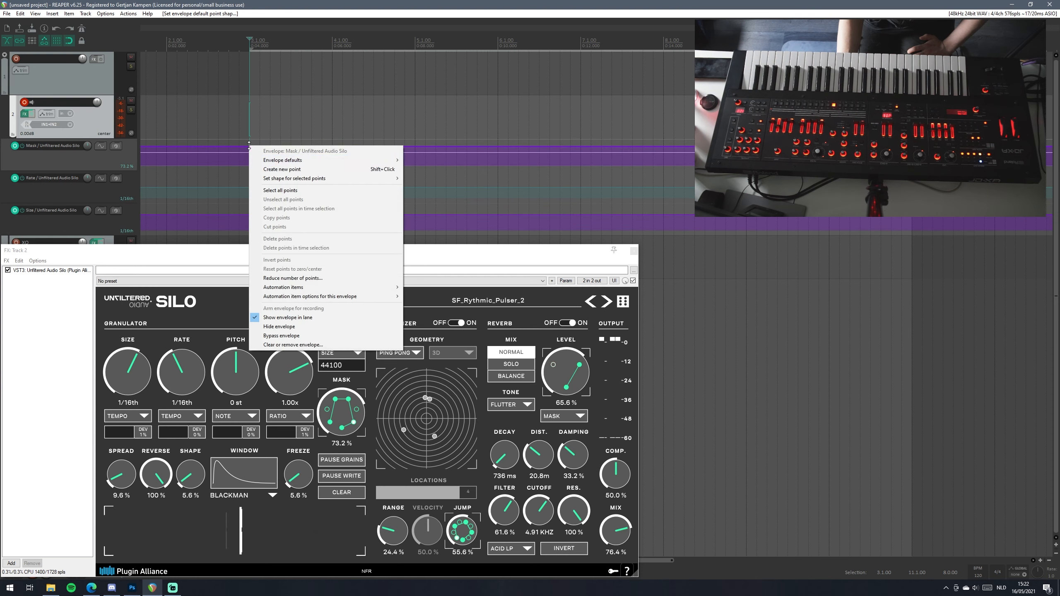
{"action": "left_click", "coordinate": [277, 168]}
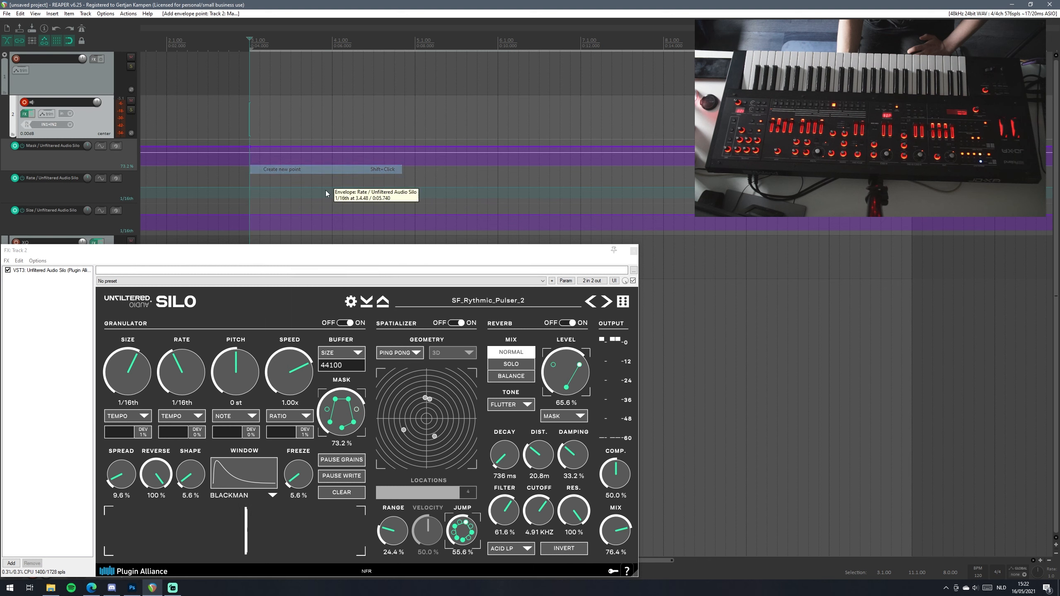
{"action": "right_click", "coordinate": [336, 149]}
{"action": "left_click", "coordinate": [403, 171]}
{"action": "right_click", "coordinate": [417, 149]}
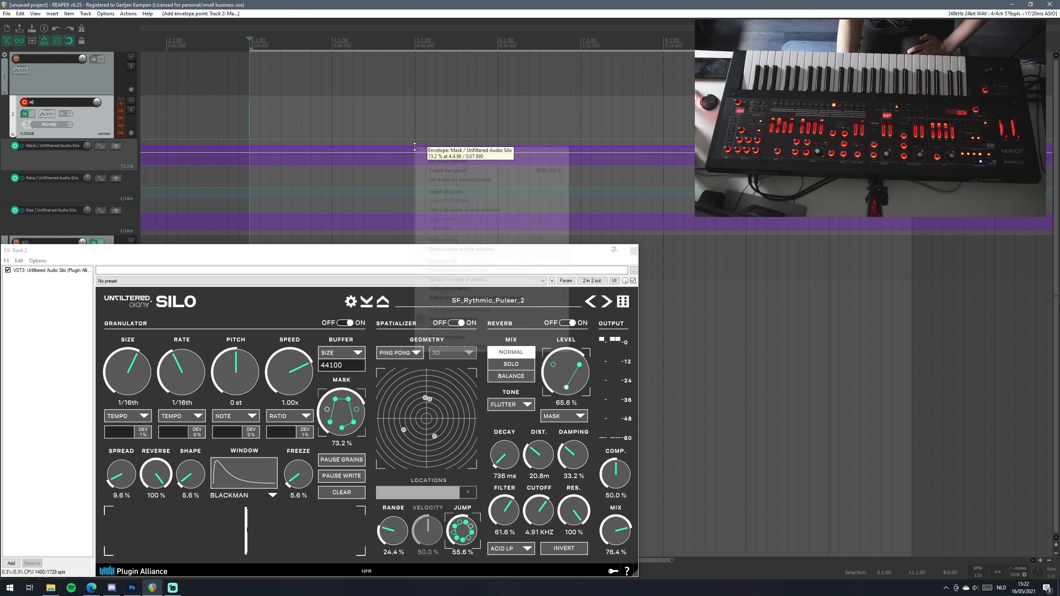
{"action": "left_click", "coordinate": [472, 169]}
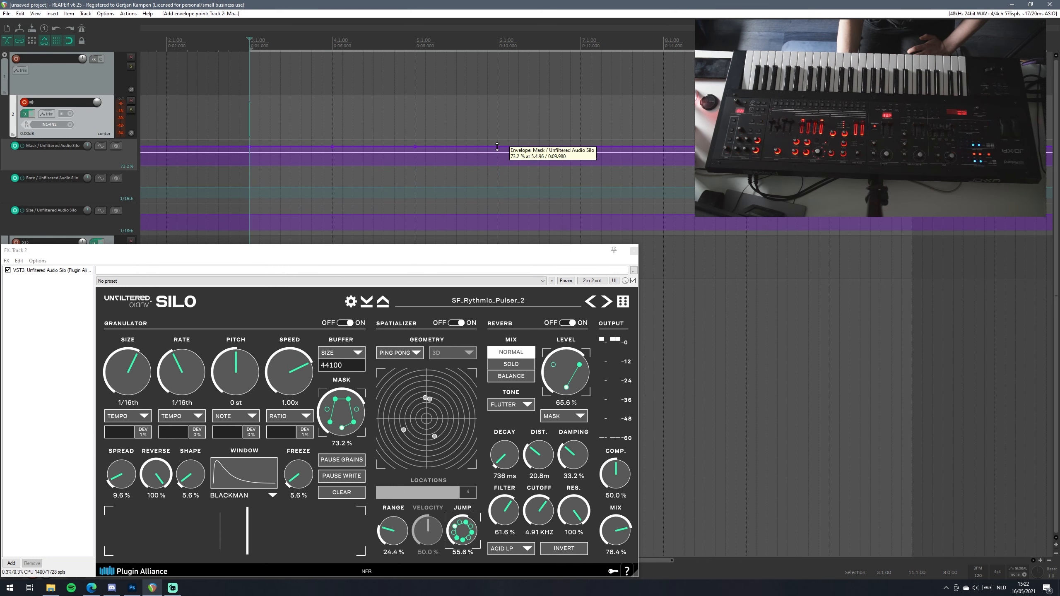
{"action": "right_click", "coordinate": [498, 149]}
{"action": "left_click", "coordinate": [560, 170]}
{"action": "right_click", "coordinate": [581, 148]}
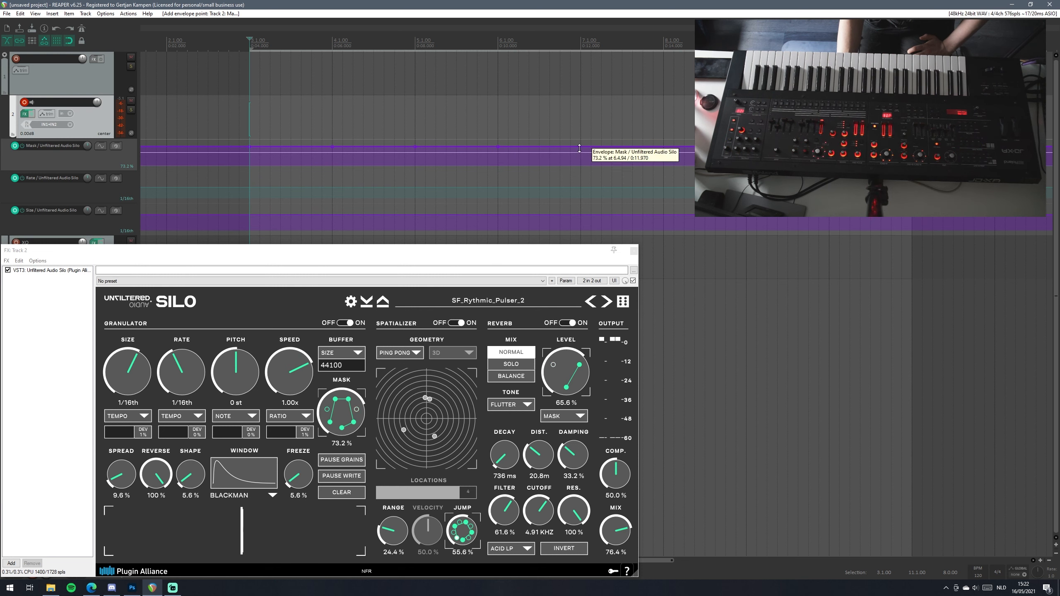
{"action": "left_click", "coordinate": [613, 172]}
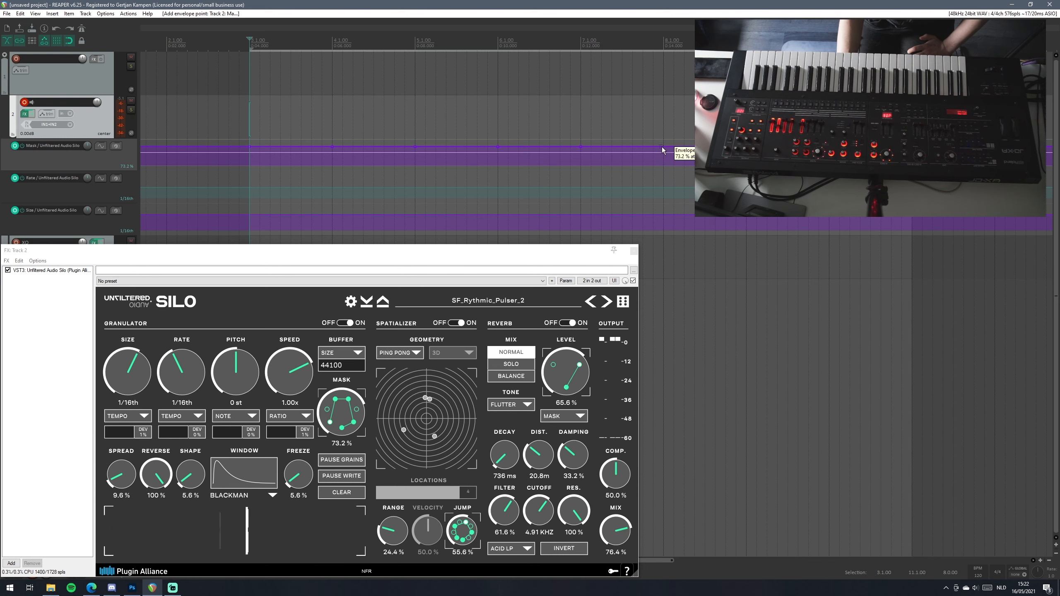
{"action": "right_click", "coordinate": [664, 148]}
{"action": "left_click", "coordinate": [685, 170]}
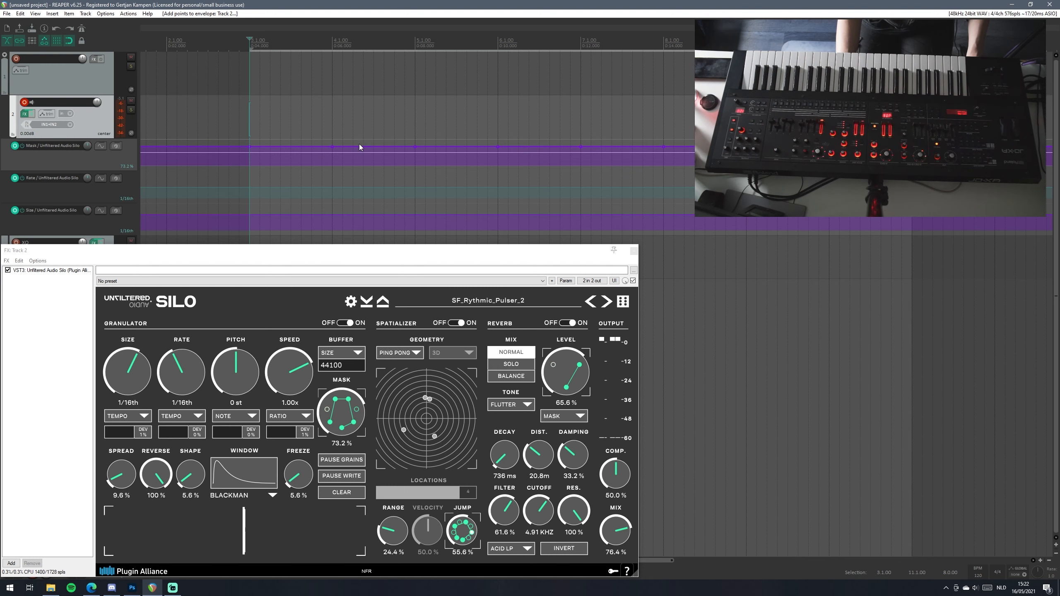
- Vary the Mask envelope per bar: lower bar 4 to about 60.7 %, raise bar 5 and lower bar 6 slightly
{"action": "left_click_drag", "start_coordinate": [360, 147], "coordinate": [391, 160]}
{"action": "left_click_drag", "start_coordinate": [464, 147], "coordinate": [467, 142]}
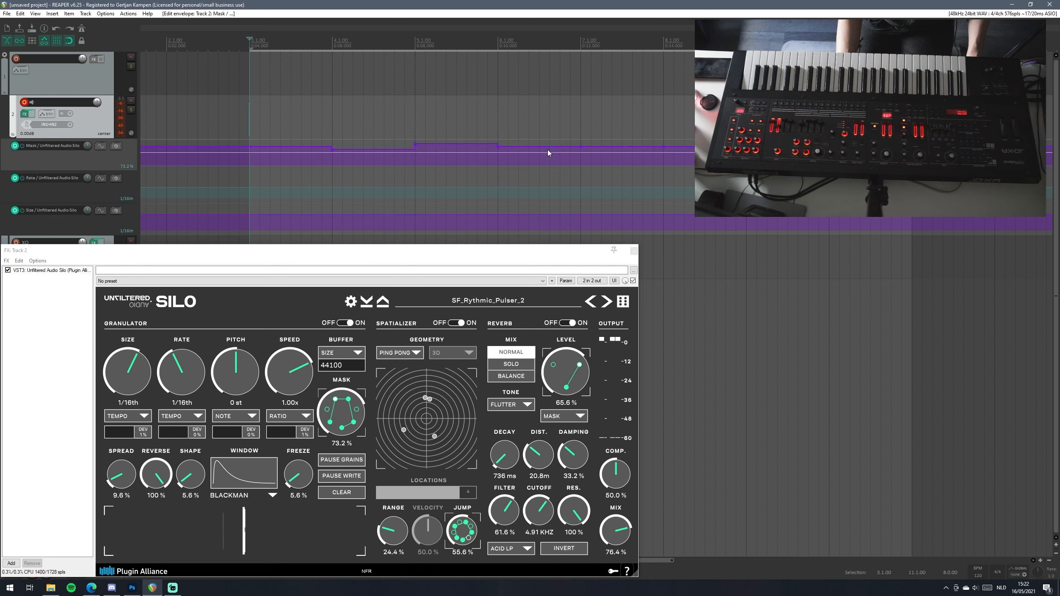
{"action": "left_click_drag", "start_coordinate": [549, 149], "coordinate": [552, 154]}
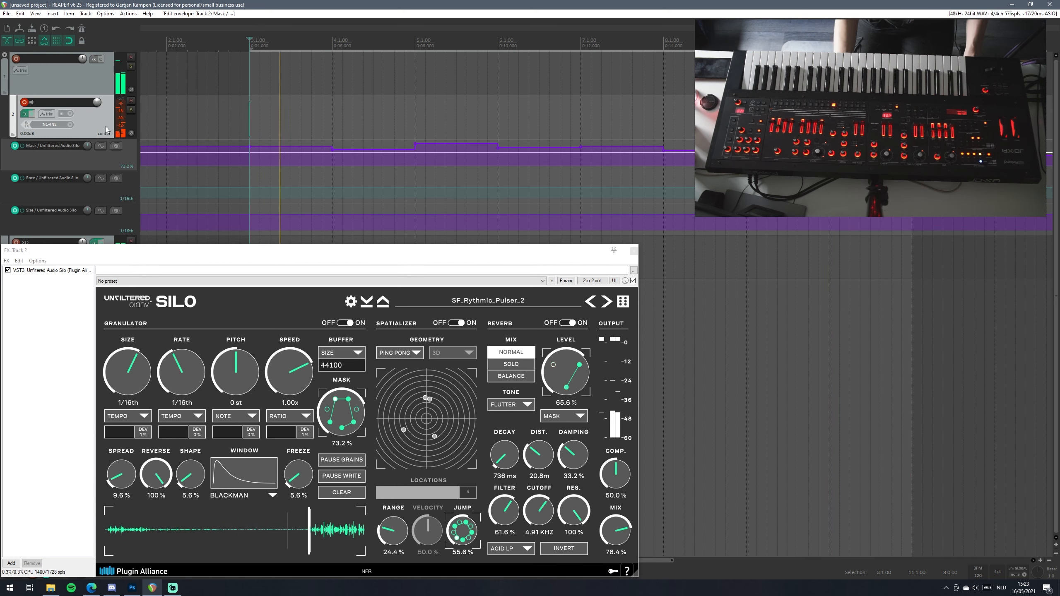
- Stop playback and make the Rate envelope lane taller
{"action": "key", "text": "space"}
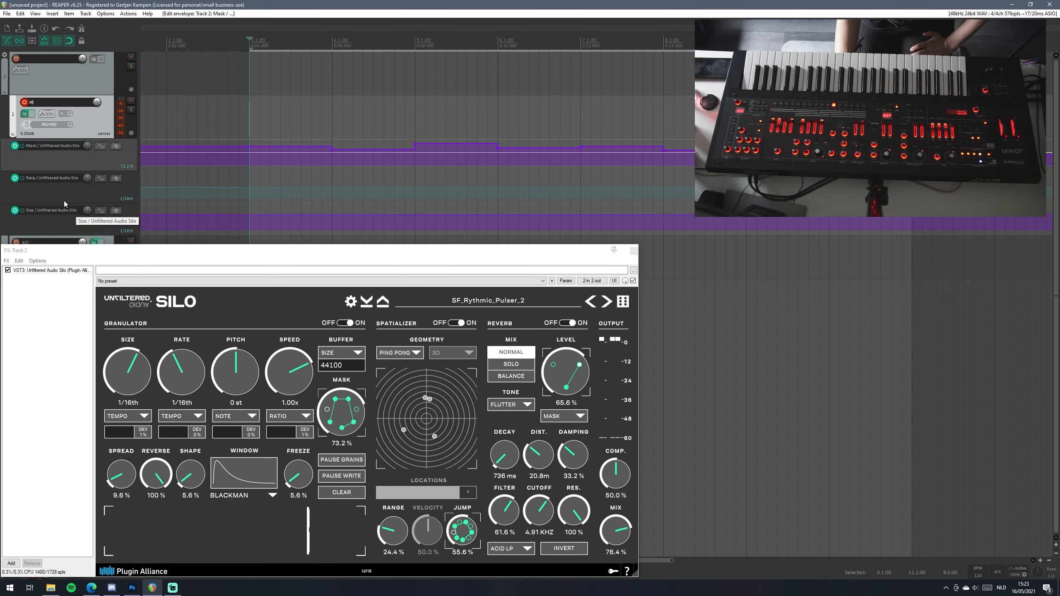
{"action": "left_click_drag", "start_coordinate": [70, 204], "coordinate": [87, 234]}
{"action": "left_click_drag", "start_coordinate": [385, 257], "coordinate": [390, 258]}
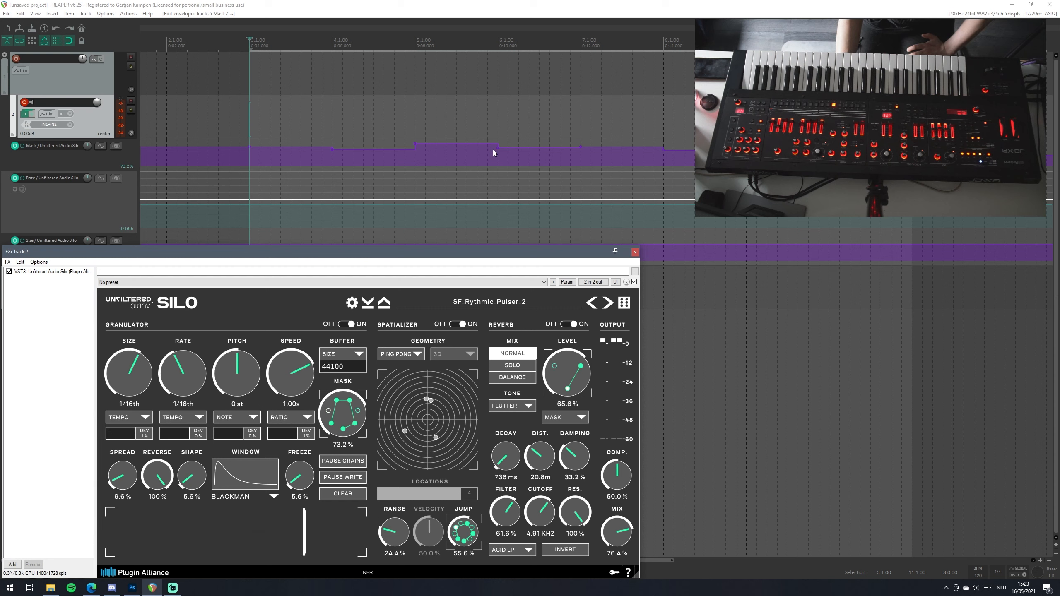
- Play the project from bar 3 to audition the Mask automation, and stop playback
{"action": "left_click", "coordinate": [281, 4]}
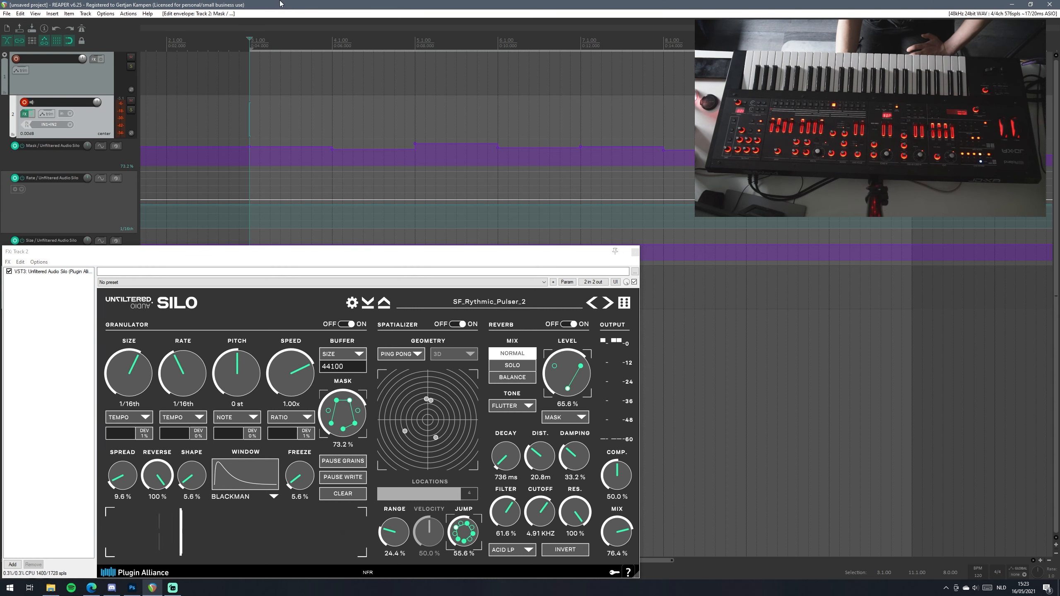
{"action": "left_click", "coordinate": [253, 113]}
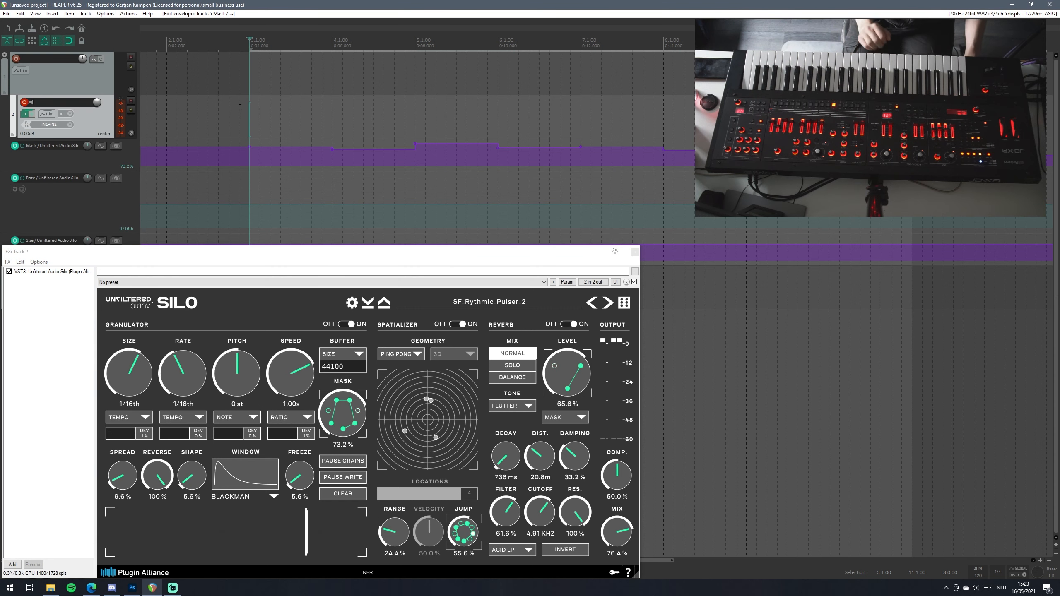
{"action": "key", "text": "space"}
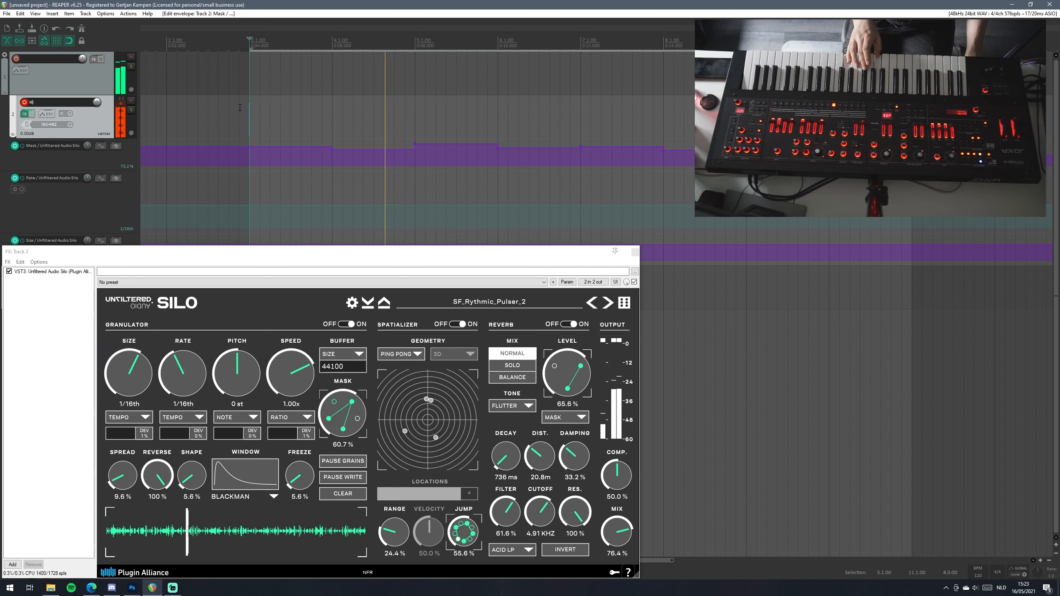
{"action": "key", "text": "space"}
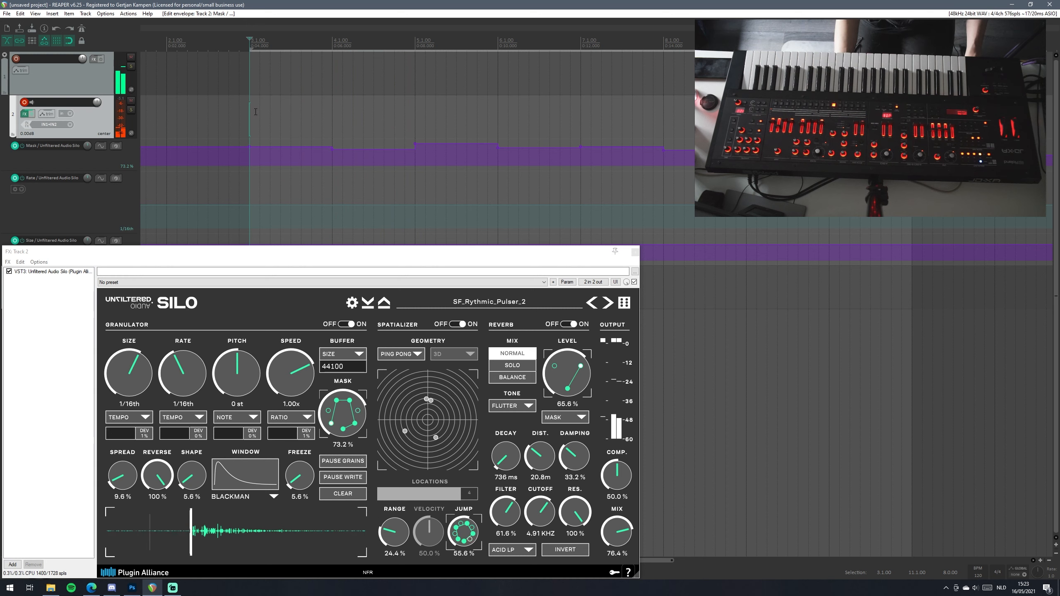
- Add points to the Mask envelope near the end of bar 4 and raise its last half beat
{"action": "left_click", "coordinate": [406, 151]}
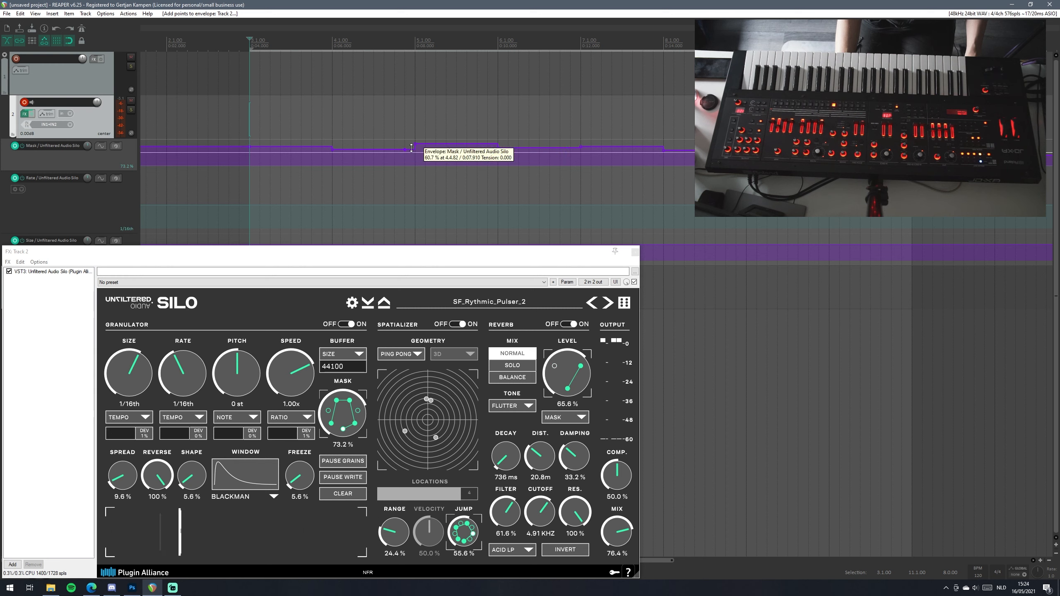
{"action": "left_click_drag", "start_coordinate": [412, 148], "coordinate": [408, 95]}
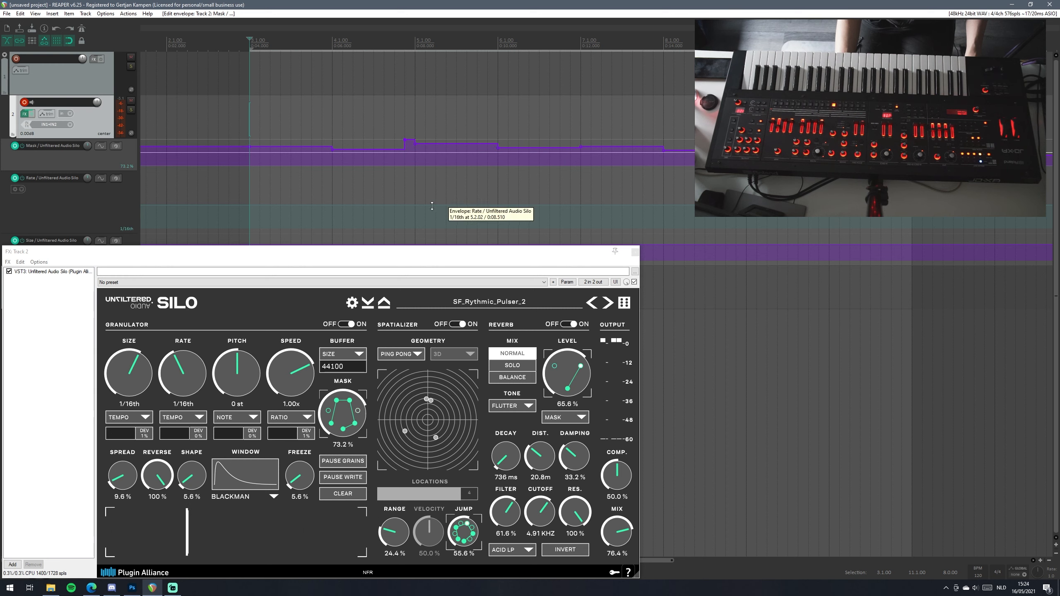
- Add points to the Rate envelope at bar 3 and late in bar 4, raising bar 4's last half beat to 1/32nd D
{"action": "left_click", "coordinate": [404, 203]}
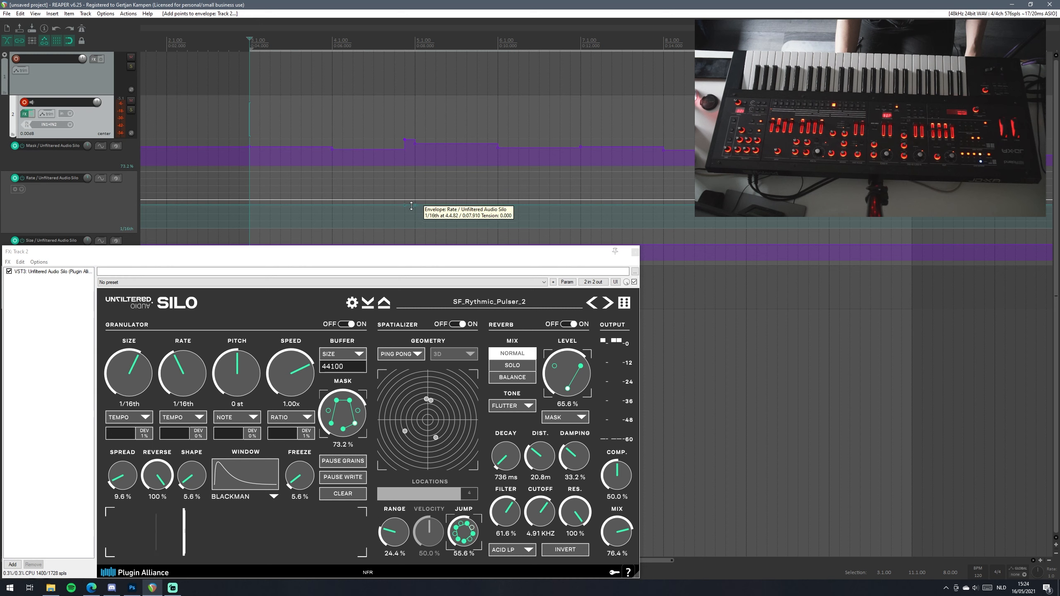
{"action": "left_click_drag", "start_coordinate": [412, 206], "coordinate": [417, 202]}
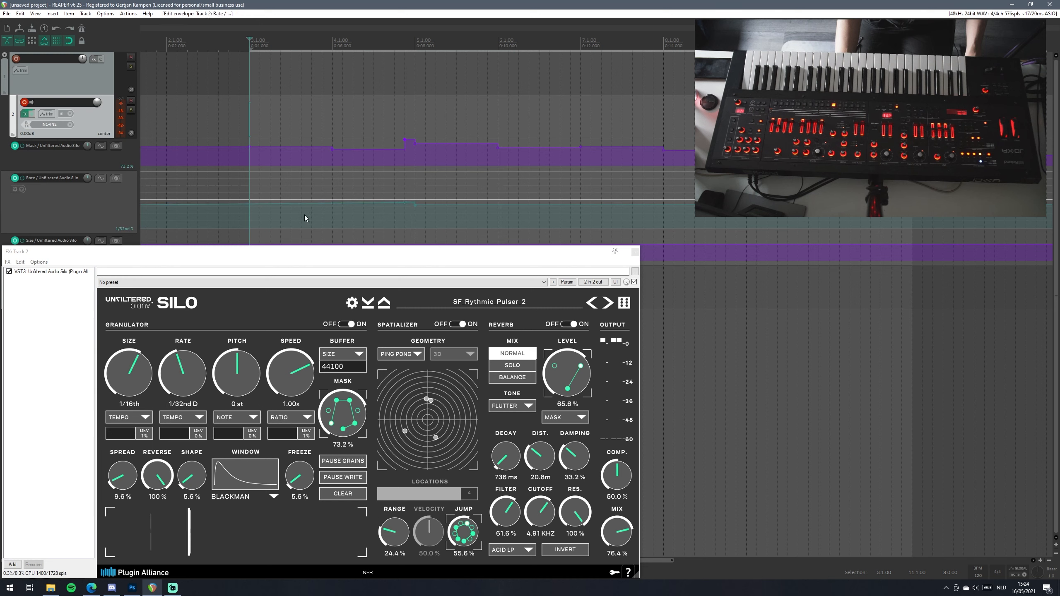
{"action": "right_click", "coordinate": [253, 203]}
{"action": "left_click", "coordinate": [278, 227]}
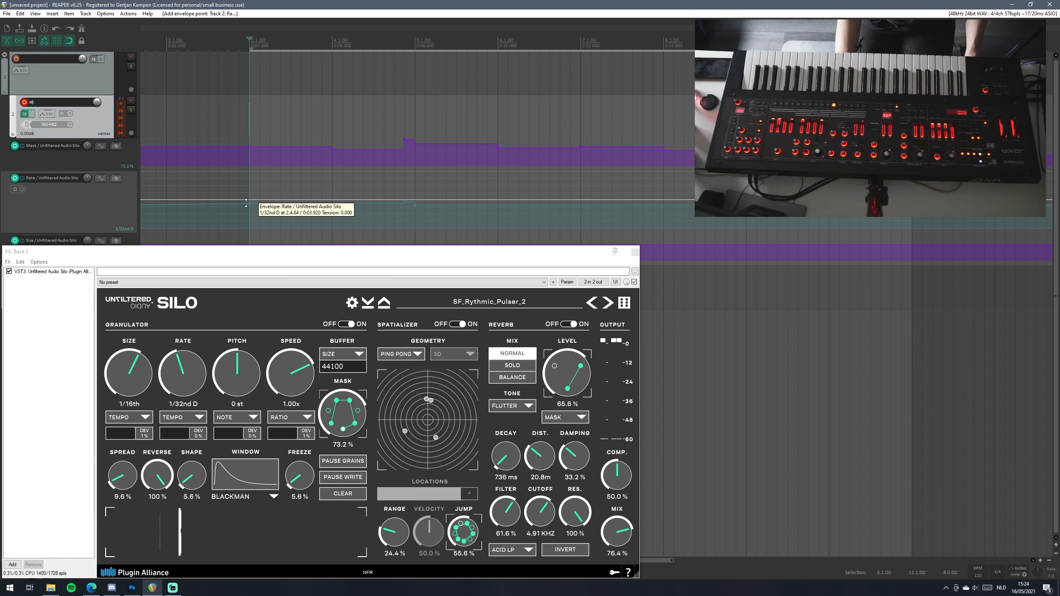
{"action": "left_click_drag", "start_coordinate": [250, 203], "coordinate": [245, 206]}
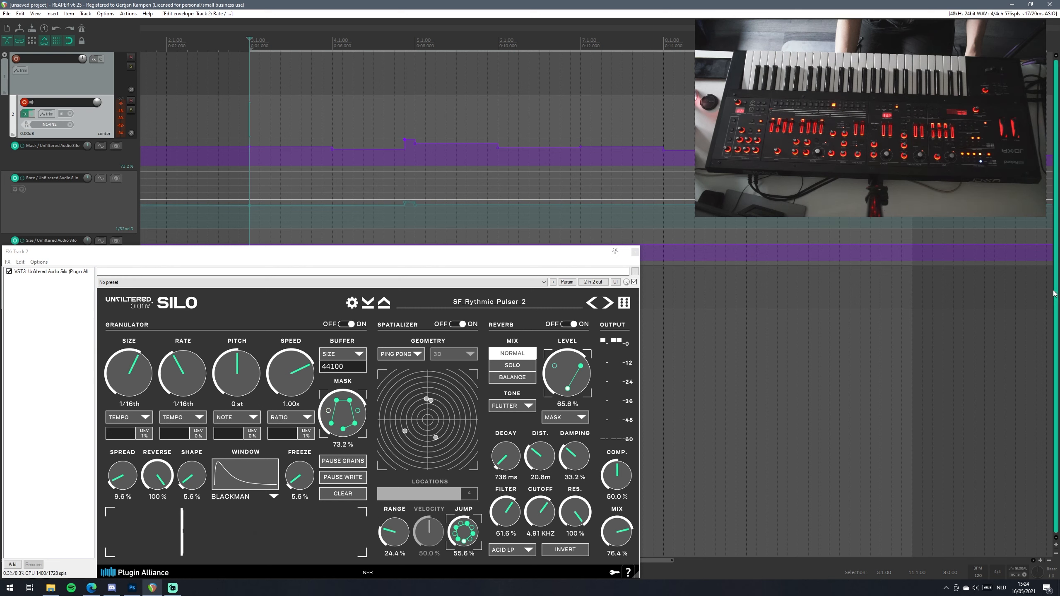
- Add points to the Size envelope around the last half beat of bar 4 and lower that segment slightly
{"action": "left_click_drag", "start_coordinate": [509, 262], "coordinate": [512, 279]}
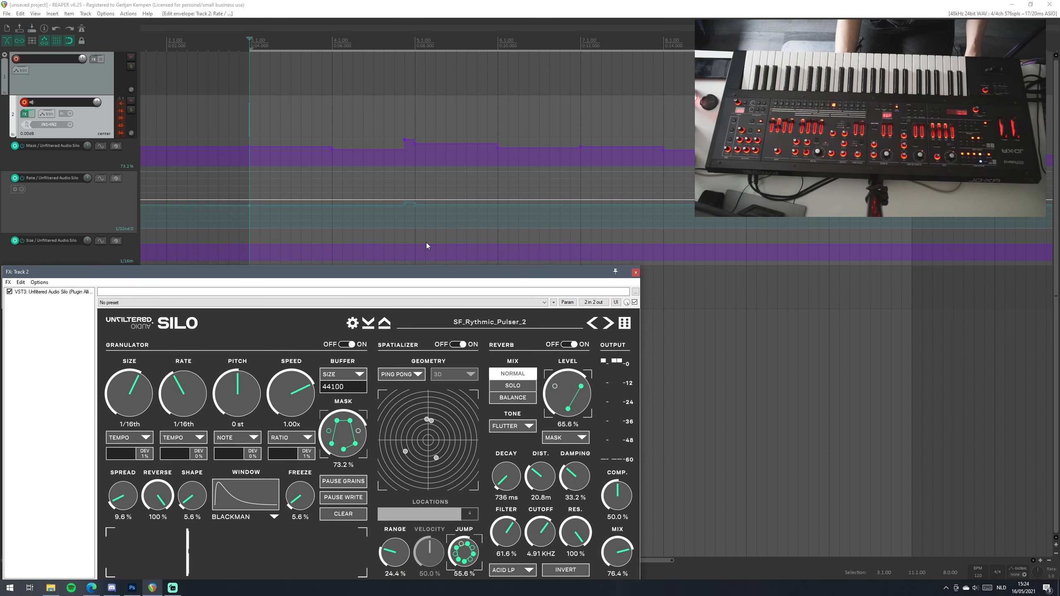
{"action": "left_click", "coordinate": [250, 246]}
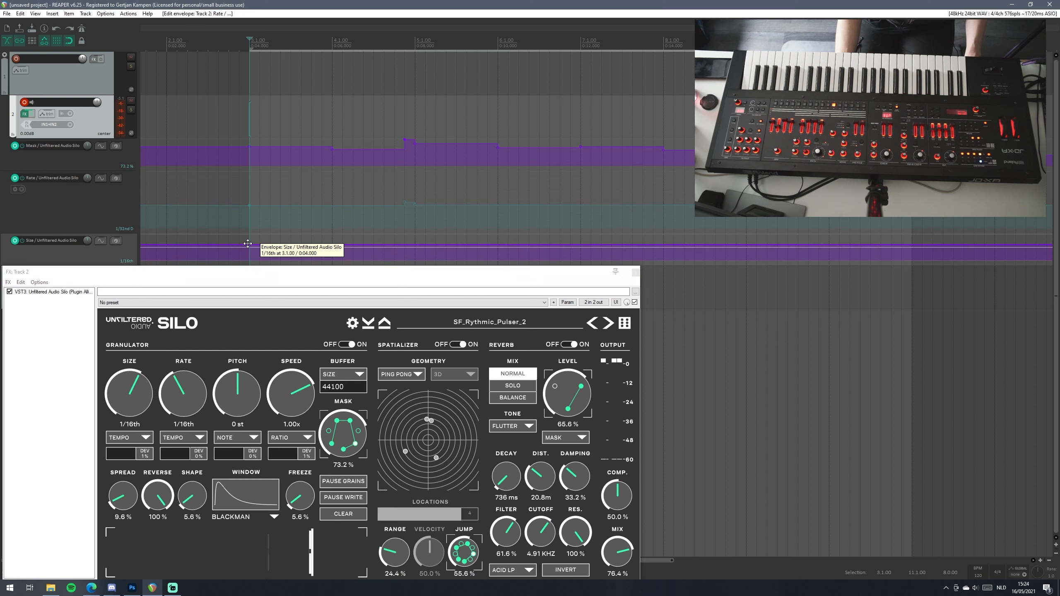
{"action": "left_click", "coordinate": [414, 247]}
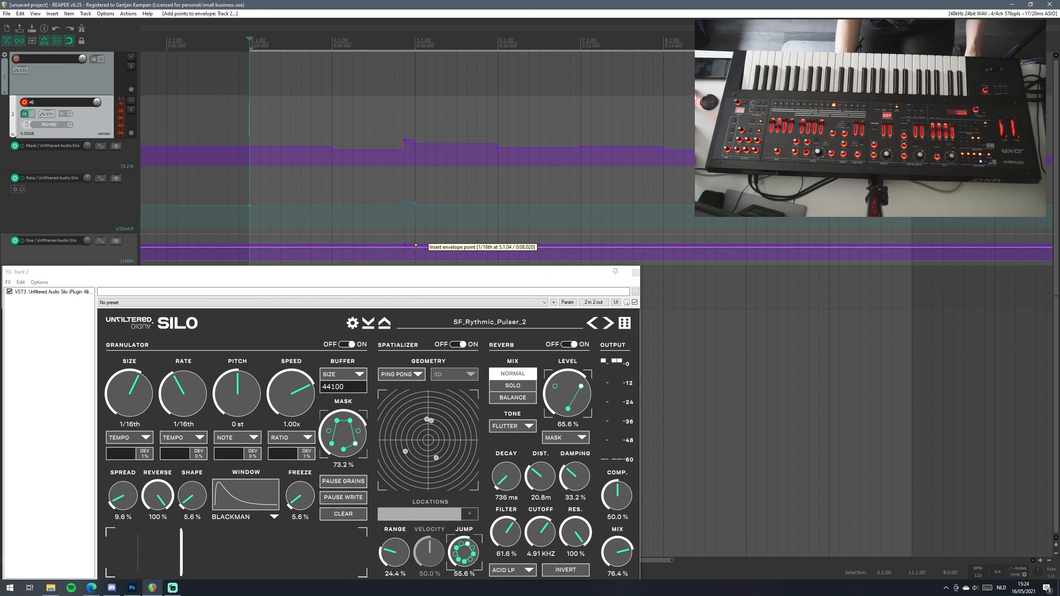
{"action": "left_click_drag", "start_coordinate": [413, 248], "coordinate": [813, 243]}
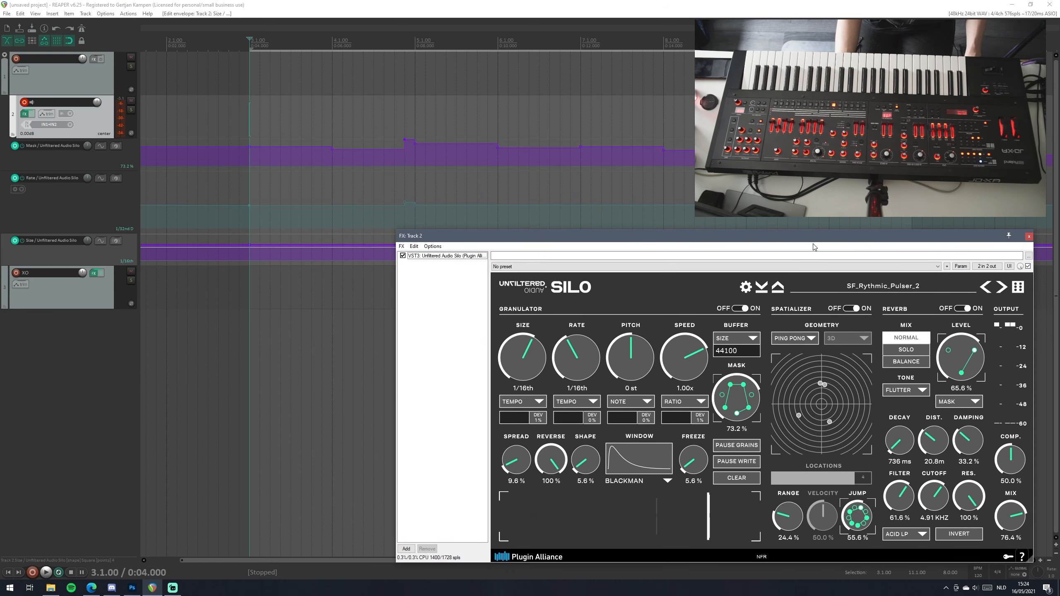
- Open Silo in its own floating window, close the track 2 FX chain window and place the plugin below the envelope lanes
{"action": "double_click", "coordinate": [405, 255]}
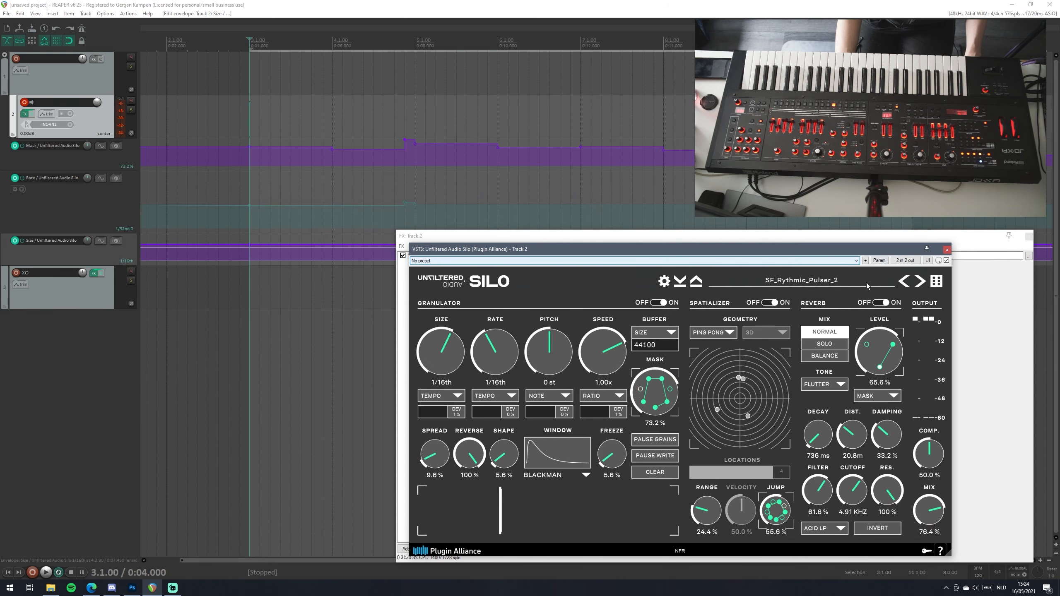
{"action": "left_click", "coordinate": [1029, 236]}
{"action": "left_click_drag", "start_coordinate": [815, 250], "coordinate": [877, 257]}
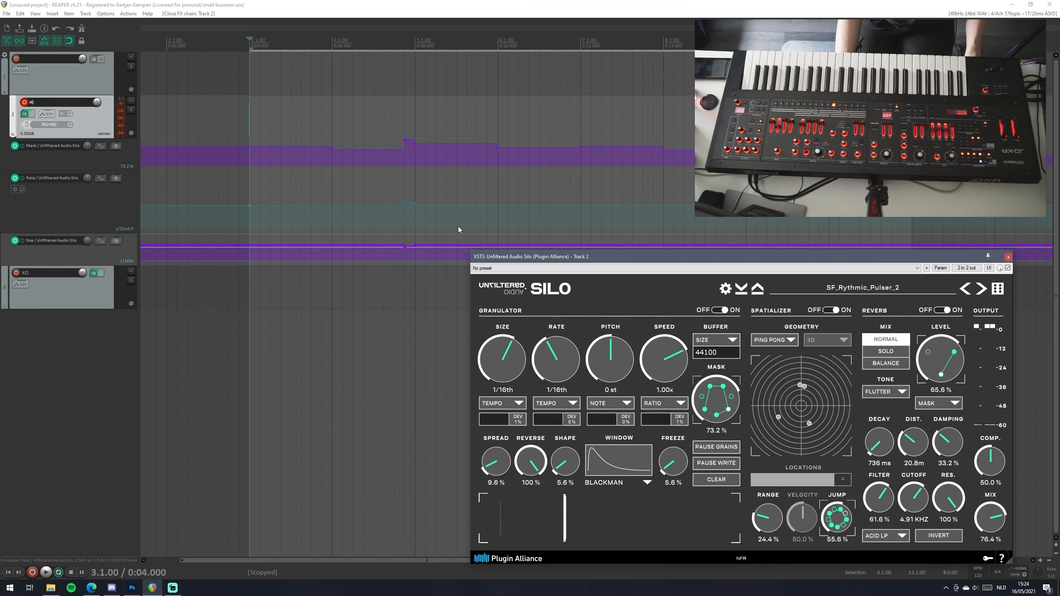
- Play the project from bar 3 twice to audition the bar 4 variations in Mask, Rate and Size, and stop playback
{"action": "left_click", "coordinate": [252, 189]}
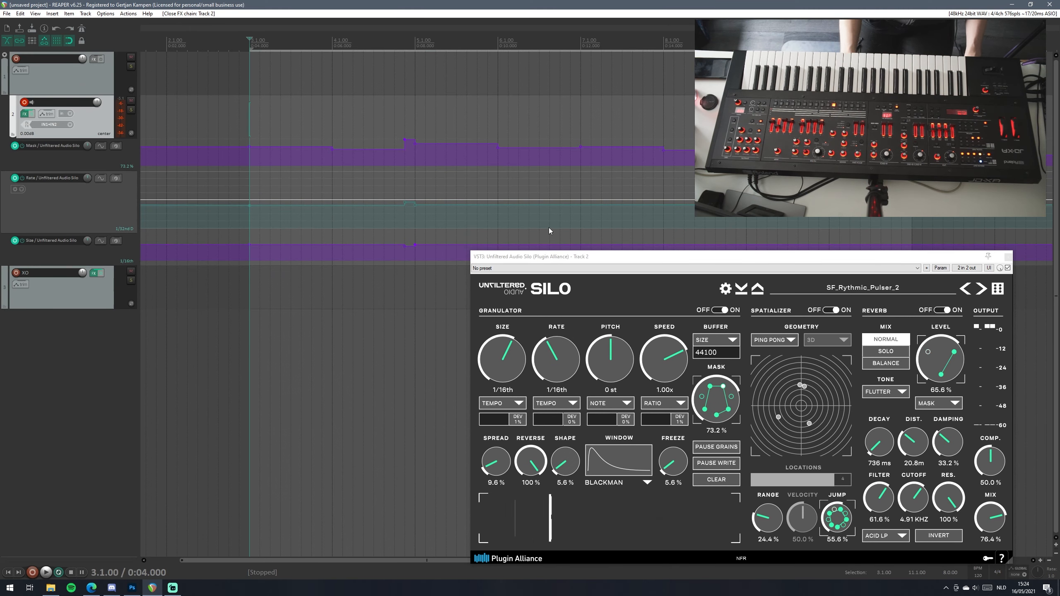
{"action": "key", "text": "space"}
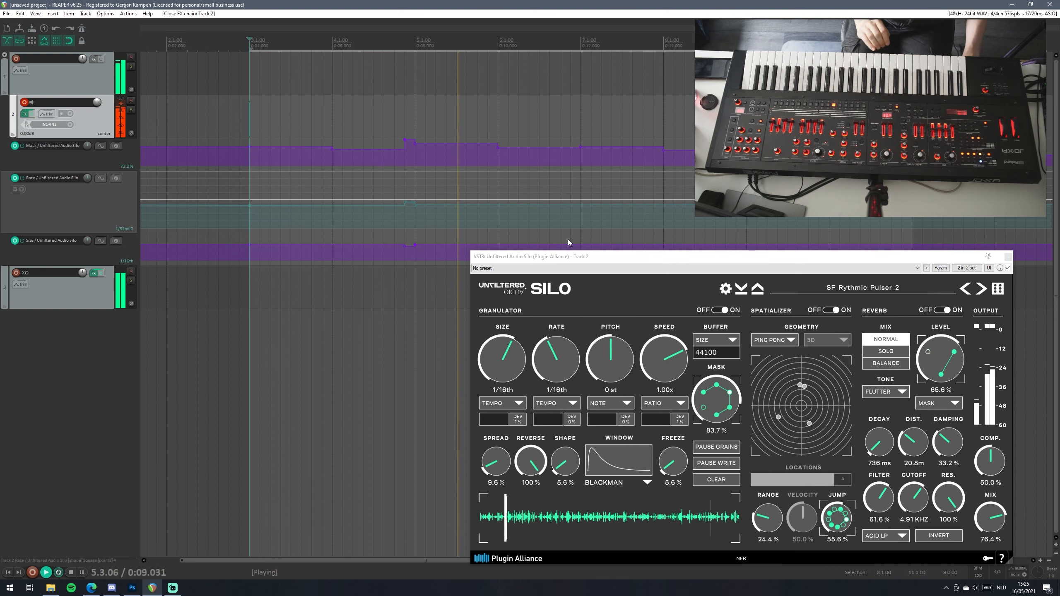
{"action": "key", "text": "space"}
{"action": "key", "text": "space"}
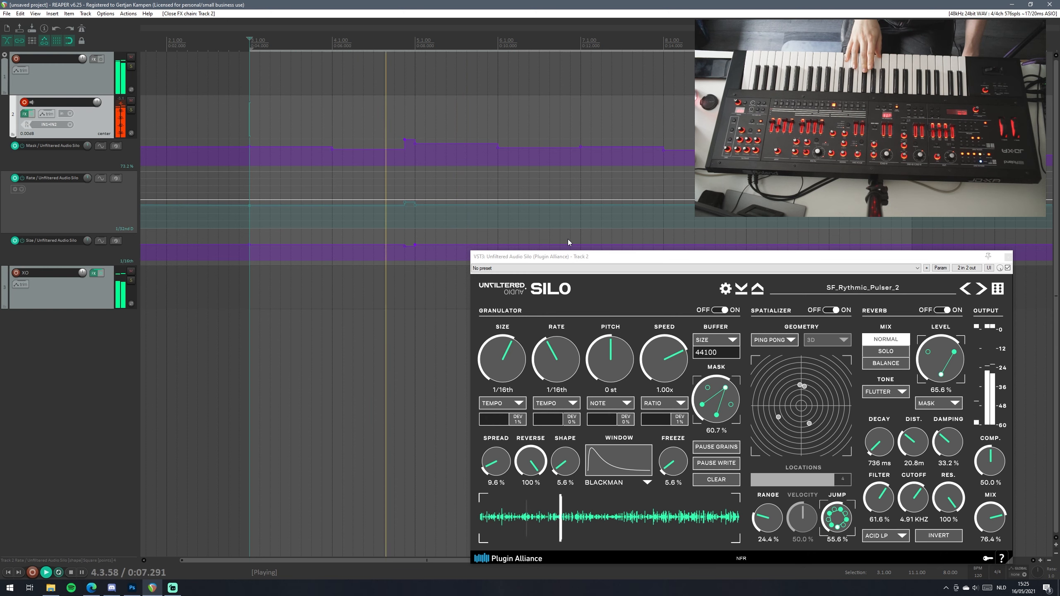
{"action": "key", "text": "space"}
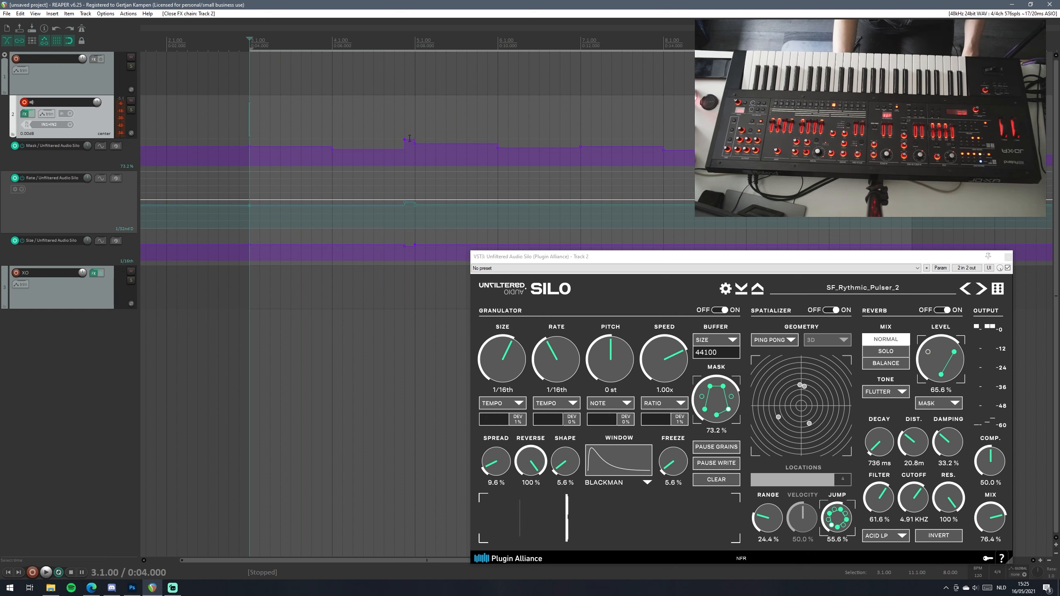
- Raise the Mask envelope segment at the end of bar 4 slightly, and play from bar 3 to check it
{"action": "left_click_drag", "start_coordinate": [410, 140], "coordinate": [410, 129]}
{"action": "key", "text": "space"}
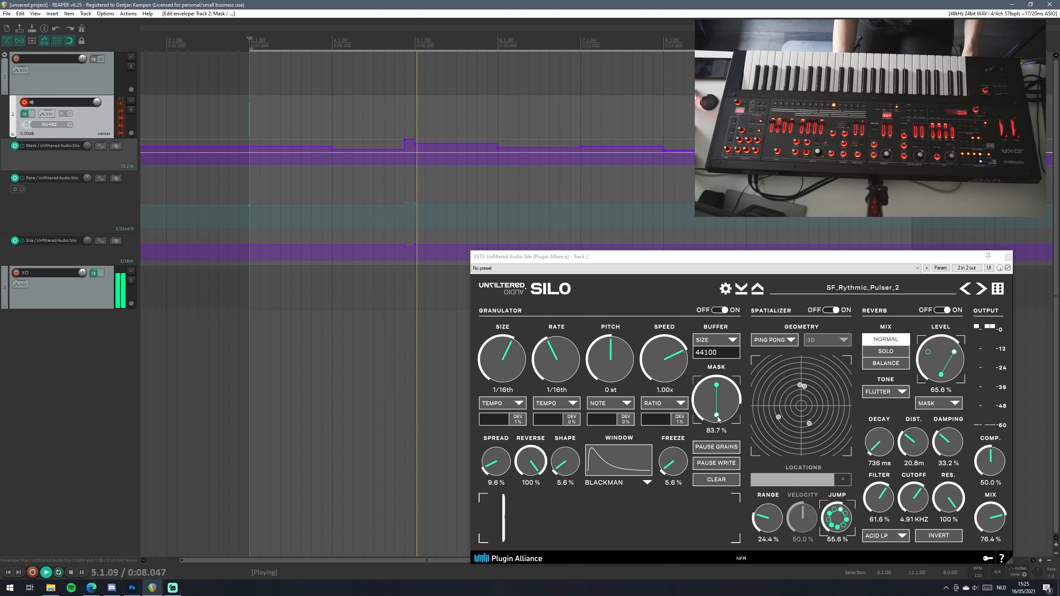
{"action": "key", "text": "space"}
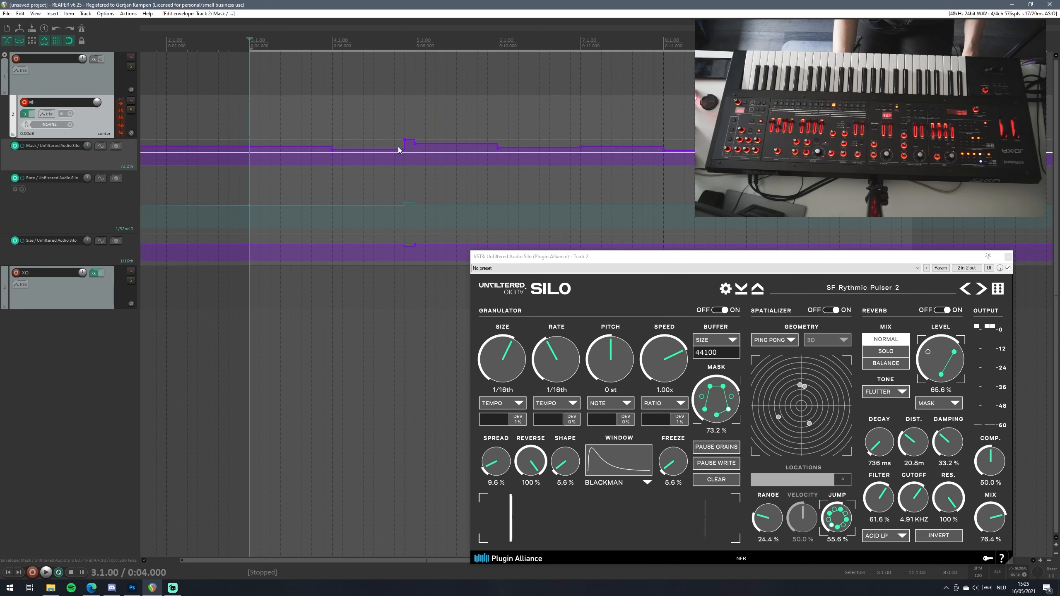
- Extend the end-of-bar-4 segments in the Mask, Rate and Size envelopes to the full last beat, and audition from bar 3
{"action": "left_click_drag", "start_coordinate": [405, 139], "coordinate": [395, 140]}
{"action": "left_click_drag", "start_coordinate": [405, 202], "coordinate": [395, 202]}
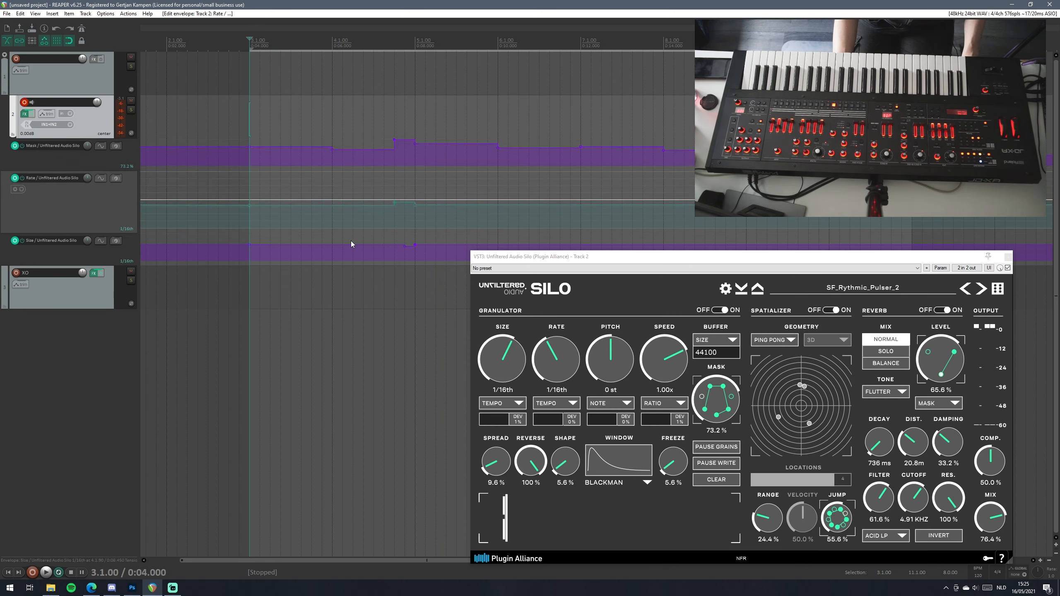
{"action": "left_click_drag", "start_coordinate": [405, 246], "coordinate": [394, 247]}
{"action": "key", "text": "space"}
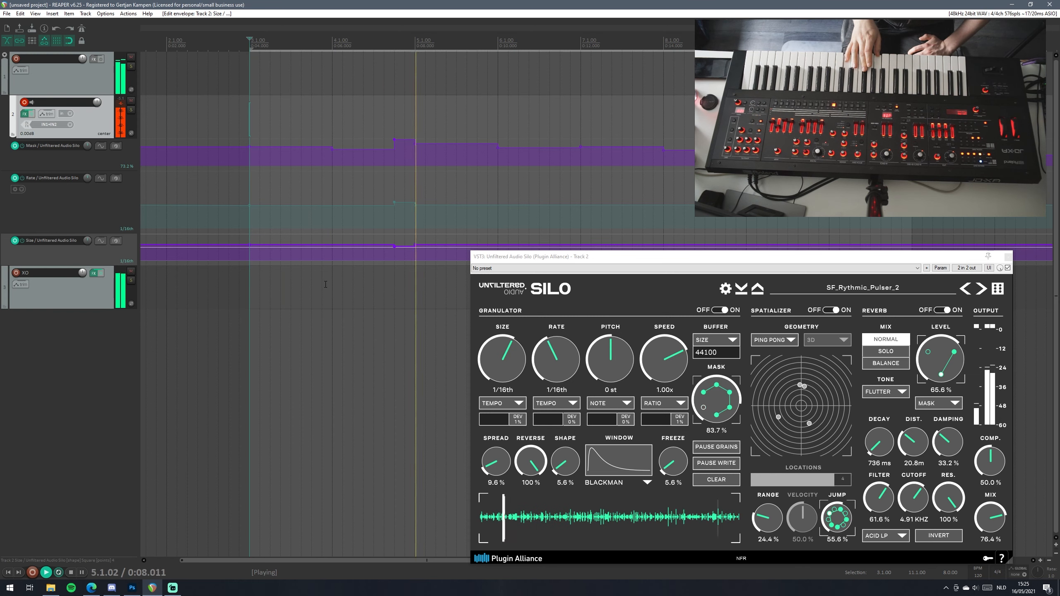
{"action": "key", "text": "space"}
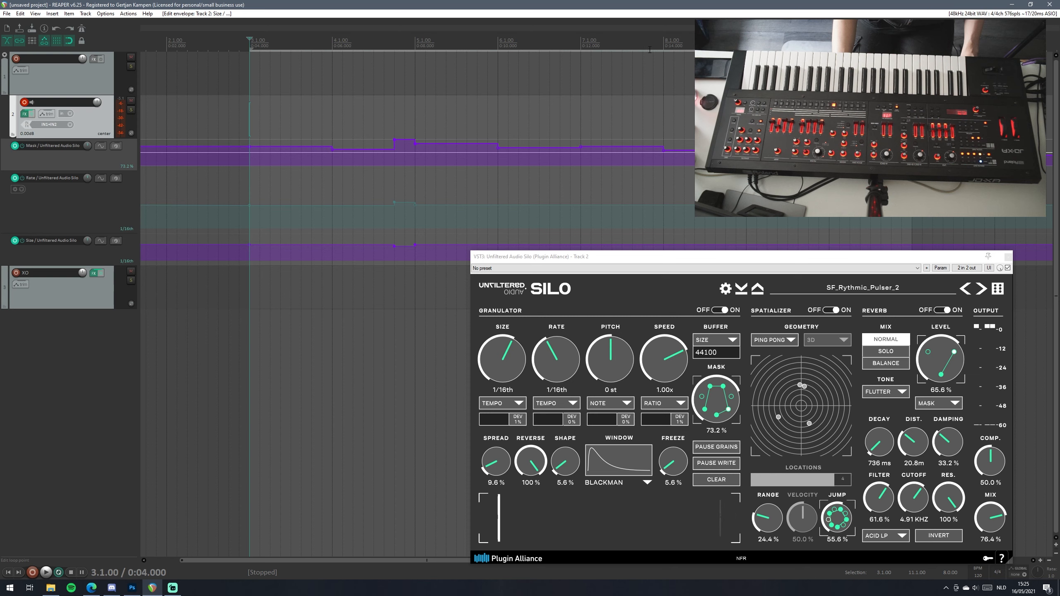
{"action": "left_click", "coordinate": [649, 135]}
{"action": "key", "text": "ctrl+v"}
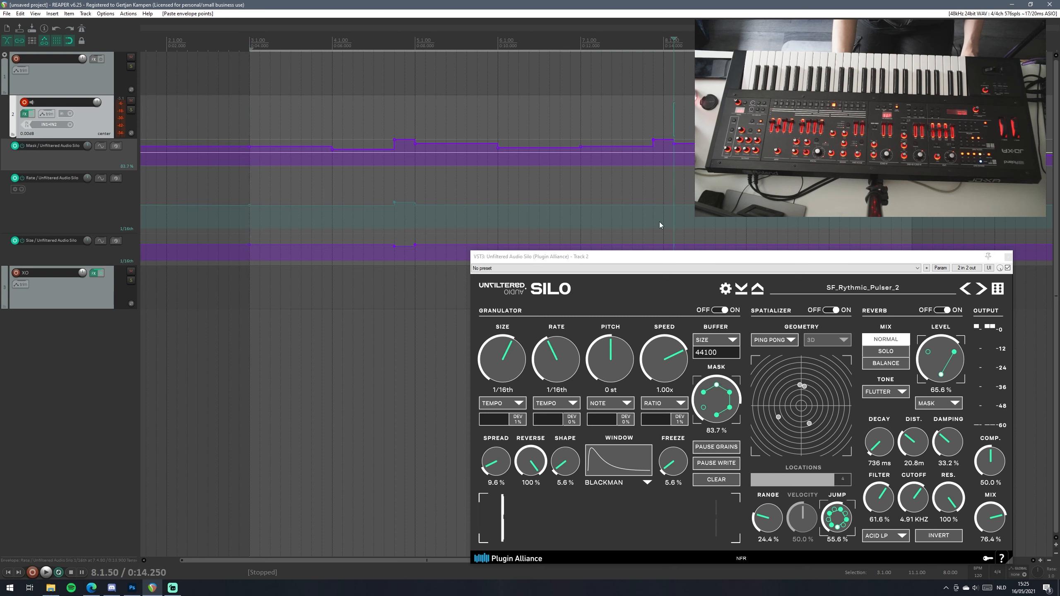
{"action": "key", "text": "ctrl+z"}
- Paste copies of bar 4's last-beat Mask and Rate envelope points onto the last beat of bar 7
{"action": "left_click", "coordinate": [642, 212]}
{"action": "key", "text": "ctrl+v"}
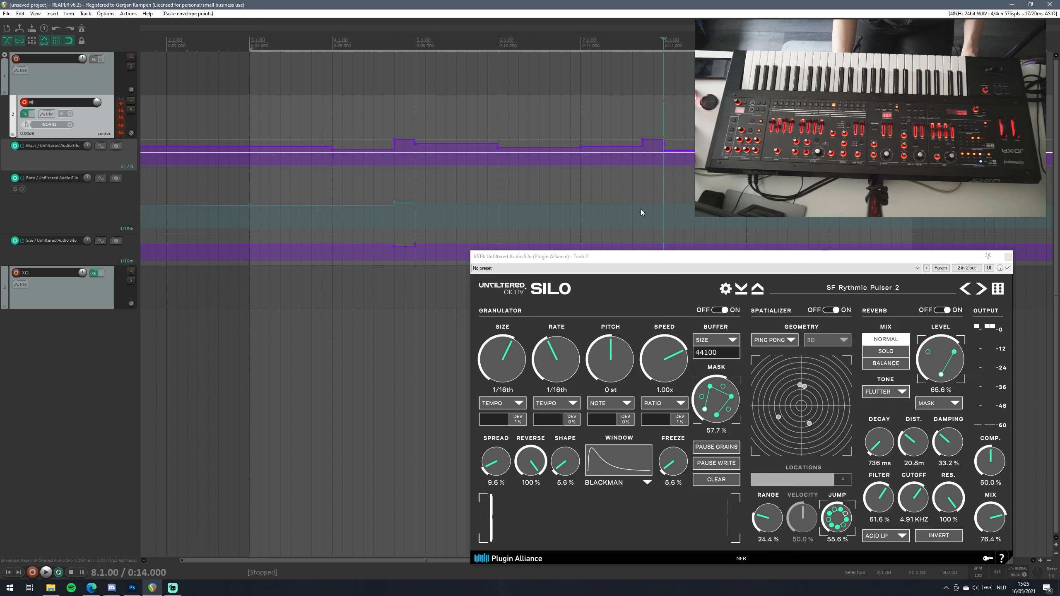
{"action": "left_click", "coordinate": [391, 203]}
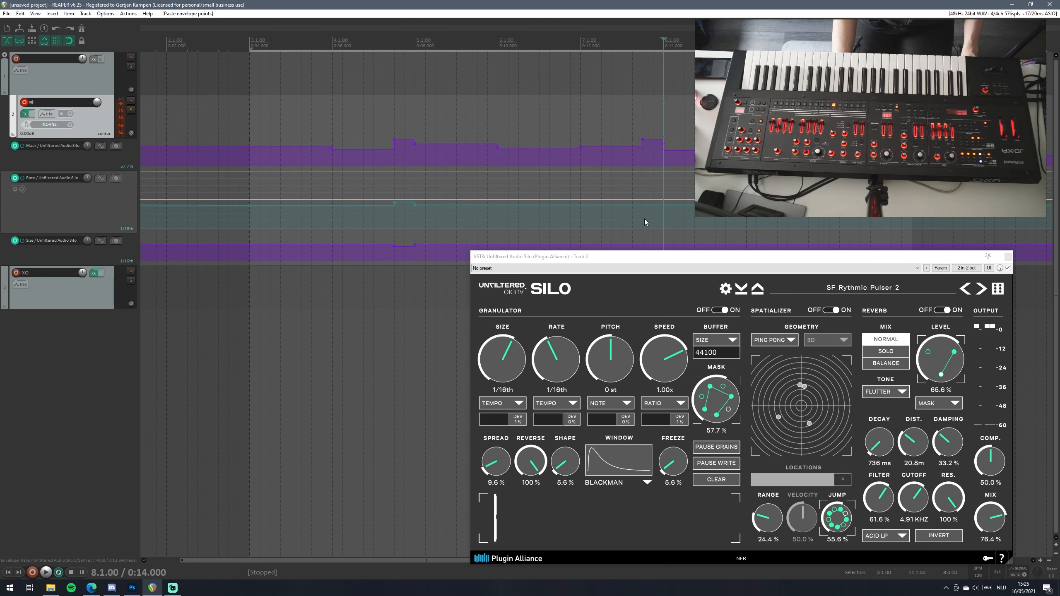
{"action": "left_click", "coordinate": [641, 216]}
{"action": "key", "text": "ctrl+v"}
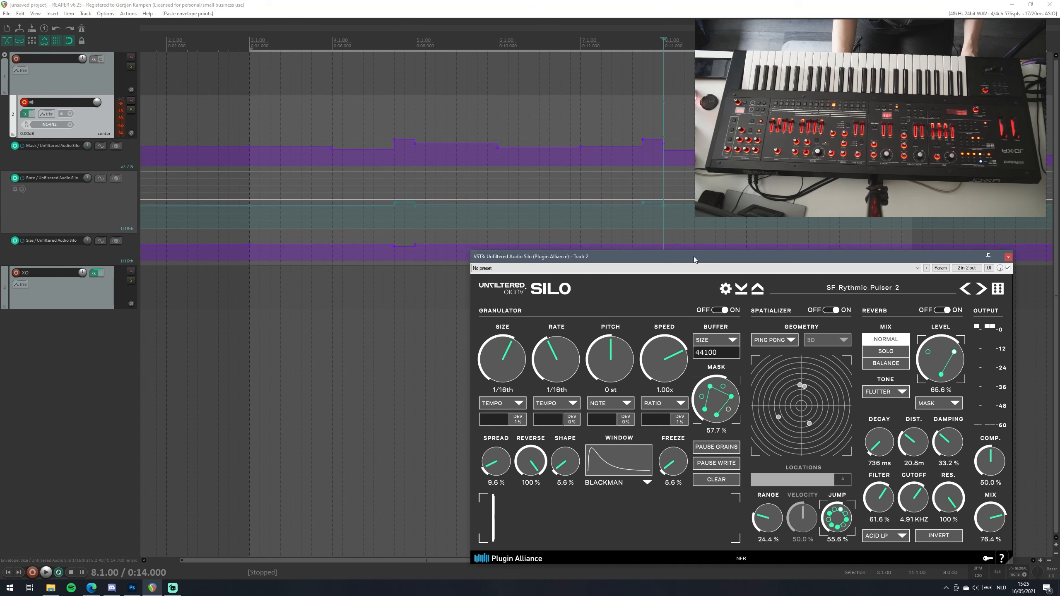
- Copy bar 4's last-beat Size envelope points to the last beat of bar 7, moving the Silo window out of the way
{"action": "left_click_drag", "start_coordinate": [695, 257], "coordinate": [450, 260]}
{"action": "left_click", "coordinate": [390, 248]}
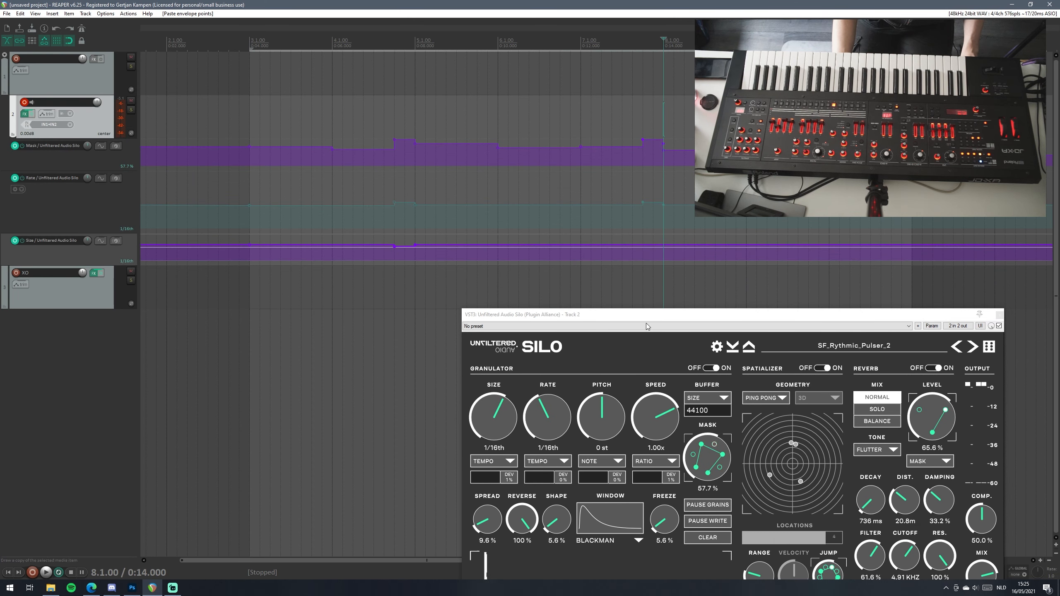
{"action": "left_click", "coordinate": [643, 255]}
{"action": "key", "text": "ctrl+v"}
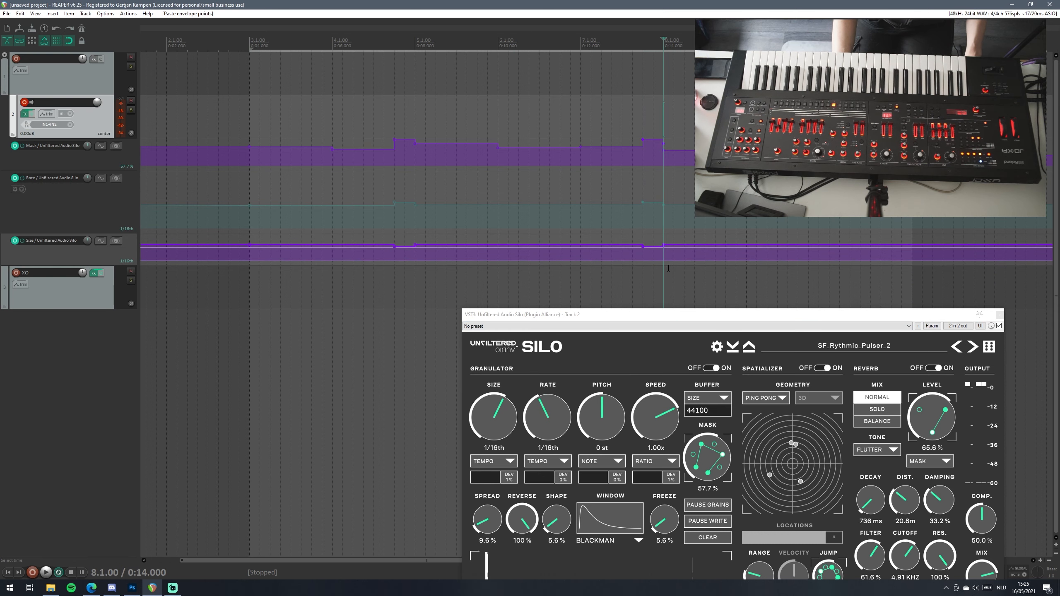
{"action": "left_click_drag", "start_coordinate": [676, 316], "coordinate": [652, 236]}
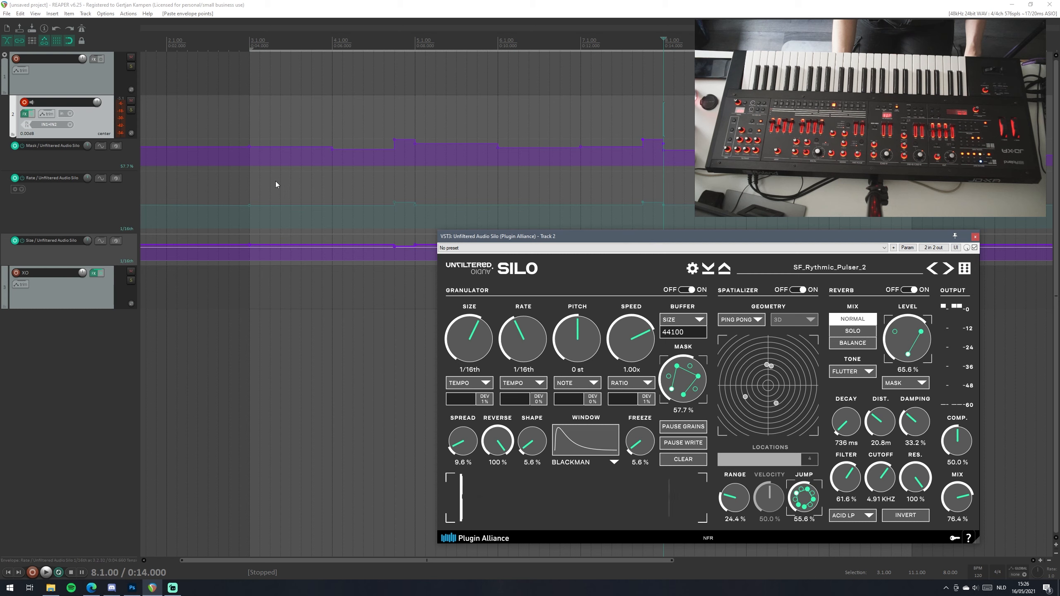
- Play the project from bar 3 into bar 10 to audition the repeated variations, and stop playback
{"action": "left_click", "coordinate": [253, 185]}
{"action": "key", "text": "space"}
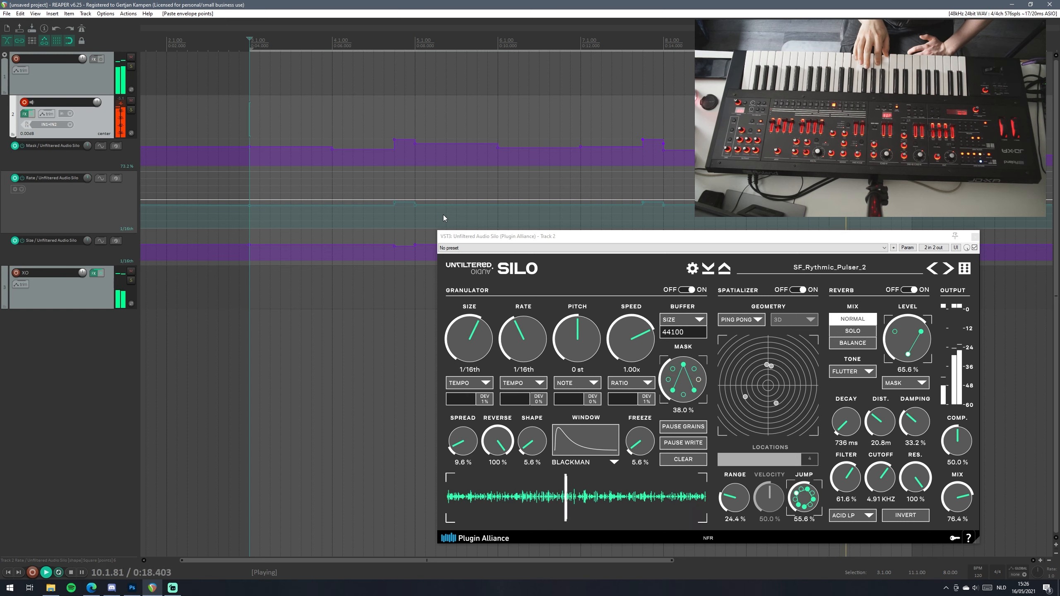
{"action": "key", "text": "space"}
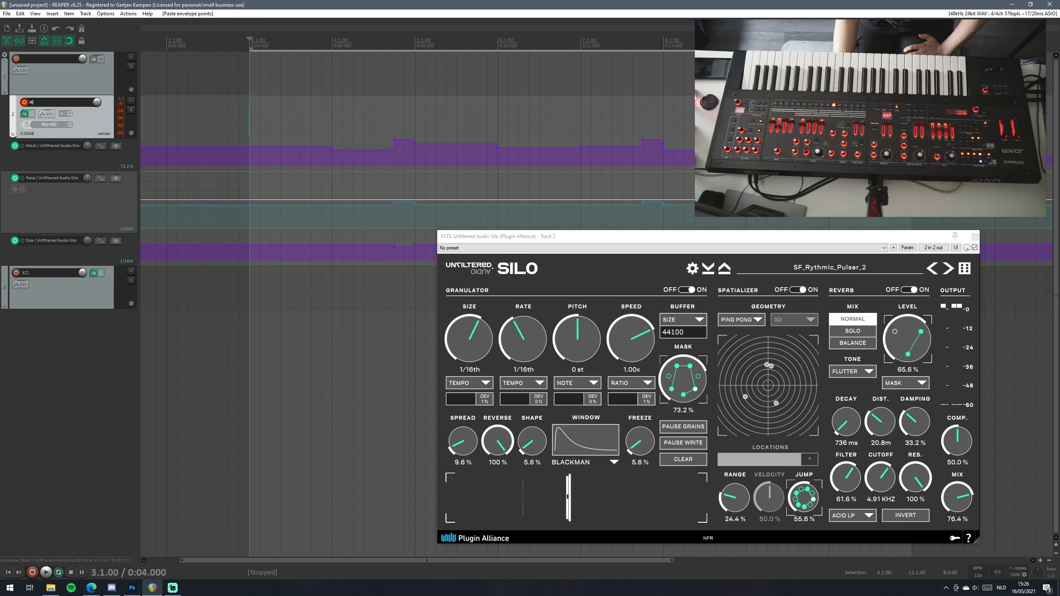
- Move the Silo window aside, raise the Size envelope slightly between new points at bars 10 and 11, and audition from bar 3
{"action": "left_click", "coordinate": [850, 119]}
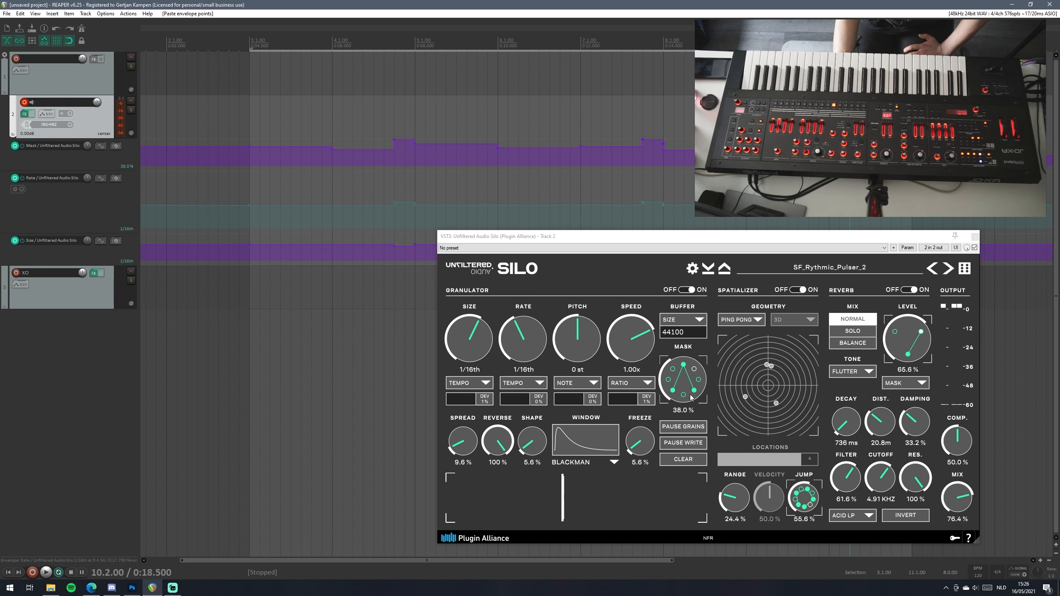
{"action": "left_click", "coordinate": [799, 202]}
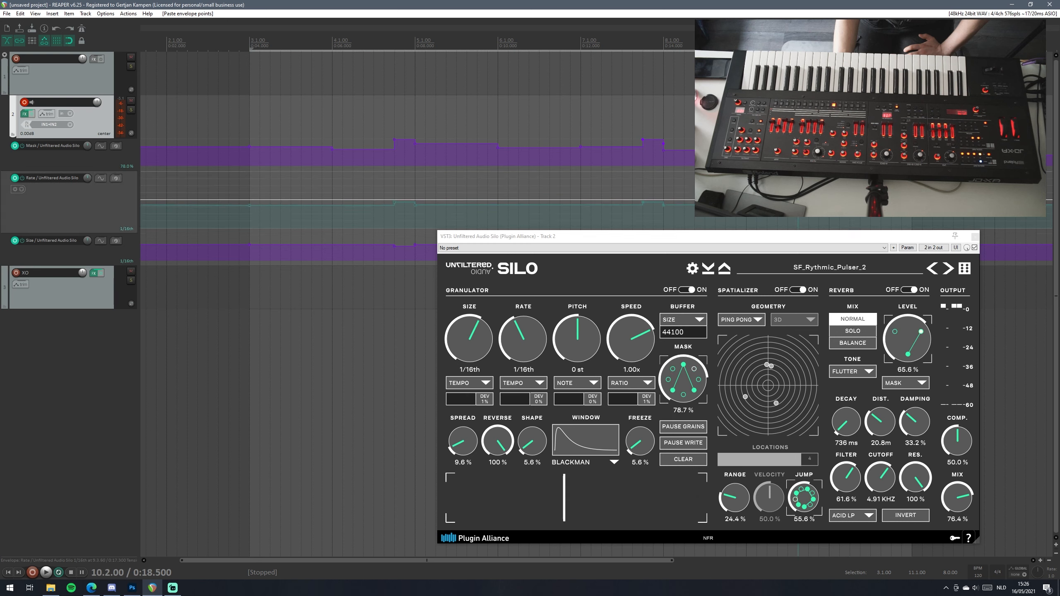
{"action": "left_click", "coordinate": [837, 202]}
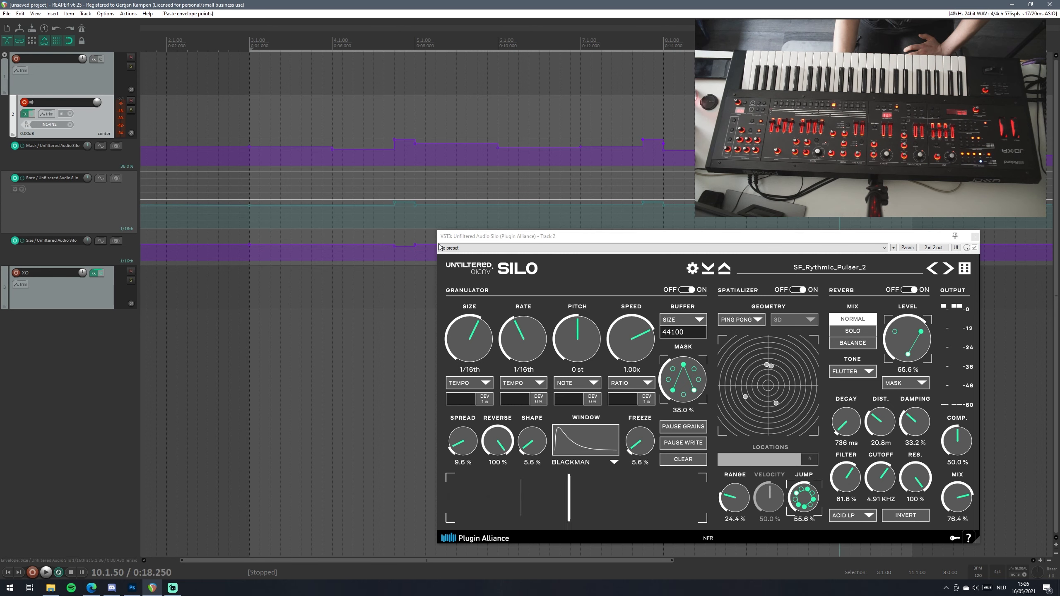
{"action": "left_click_drag", "start_coordinate": [859, 235], "coordinate": [644, 231]}
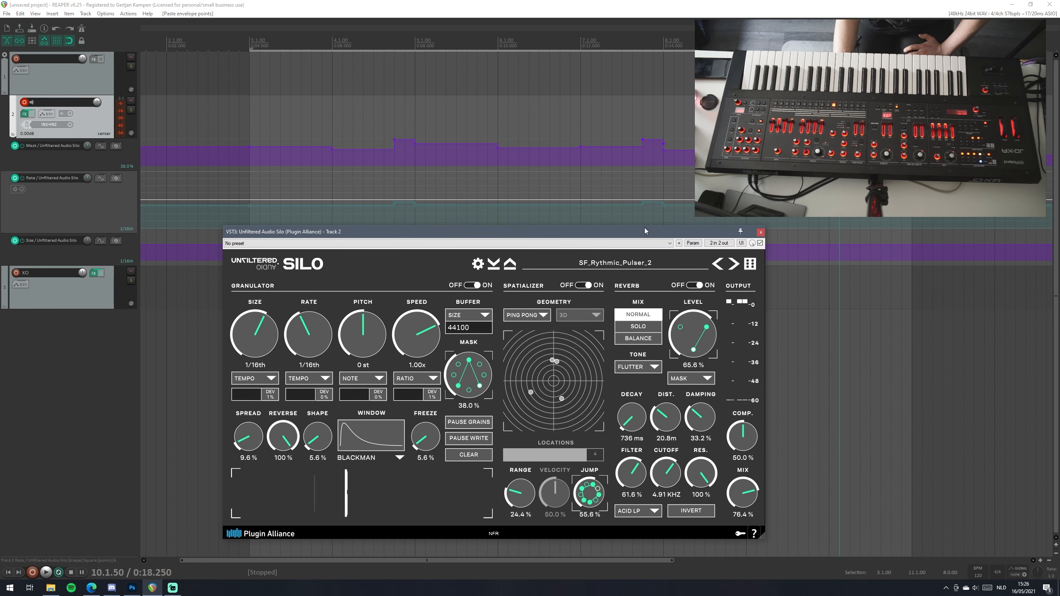
{"action": "left_click", "coordinate": [830, 246]}
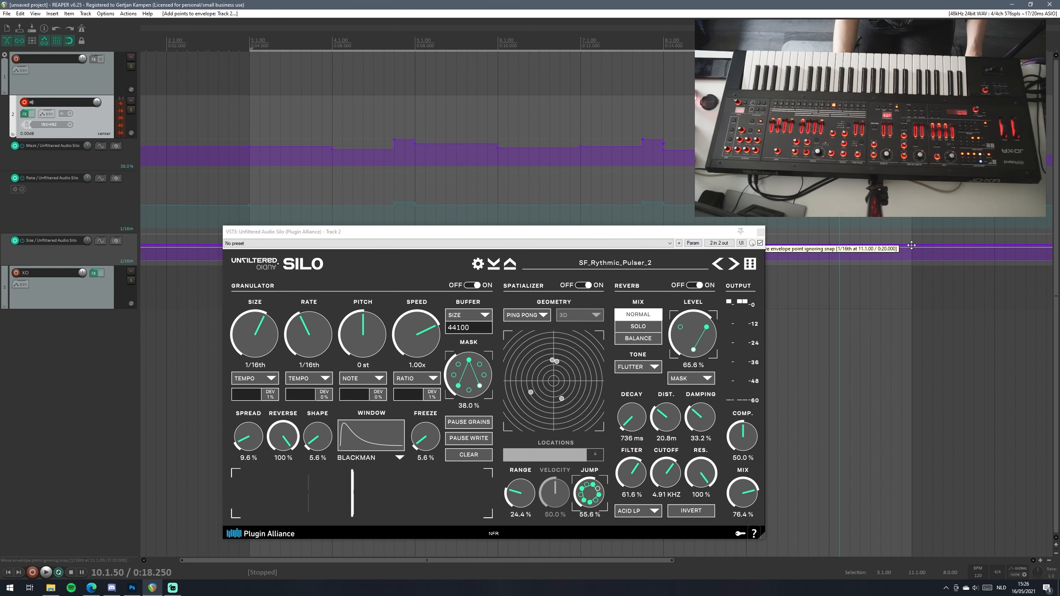
{"action": "left_click_drag", "start_coordinate": [851, 245], "coordinate": [858, 235]}
{"action": "key", "text": "space"}
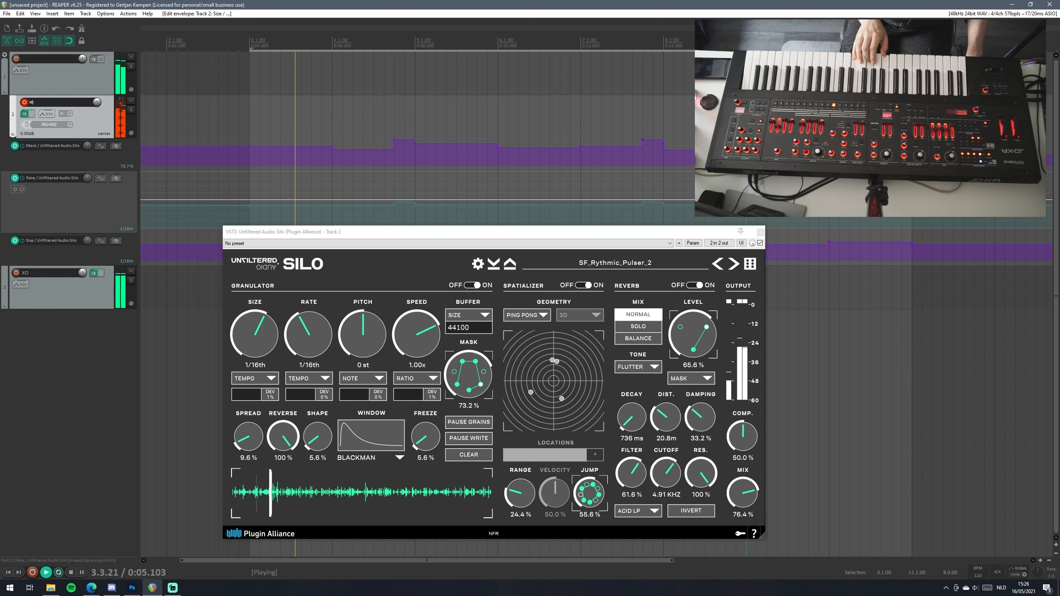
{"action": "key", "text": "space"}
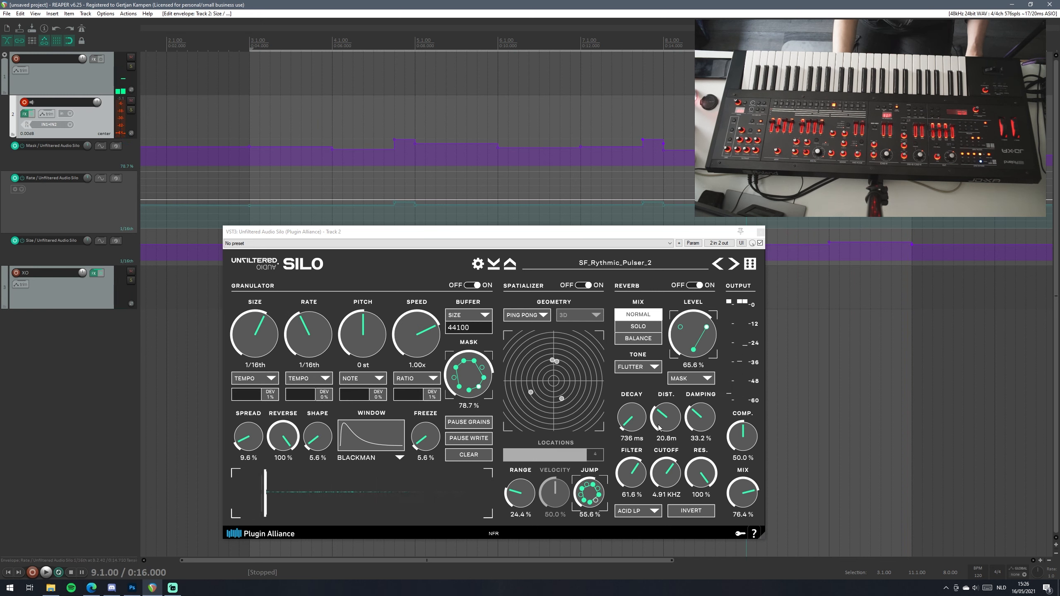
- Set Silo's Spread to 5.6 %, Range to 7.5 % and Shape to 12.4 %, auditioning from bar 3, and close the plugin window
{"action": "left_click_drag", "start_coordinate": [524, 507], "coordinate": [506, 508]}
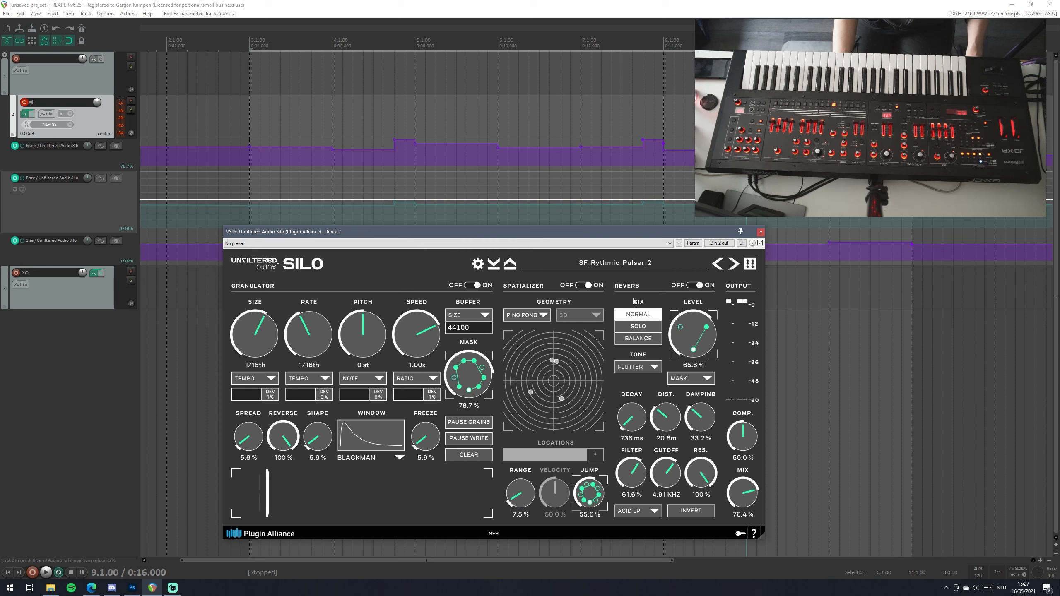
{"action": "left_click", "coordinate": [501, 4]}
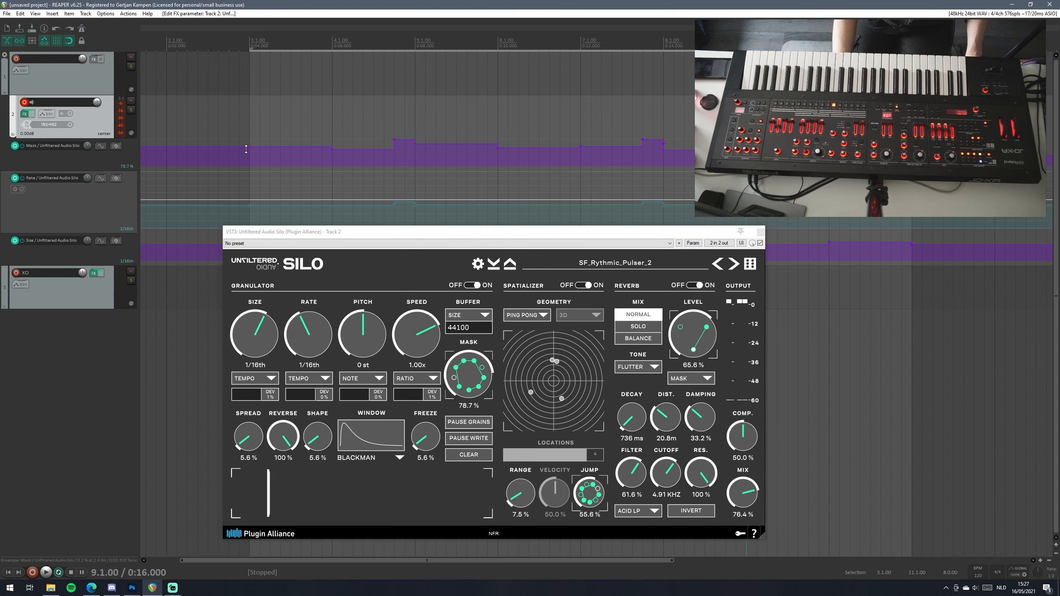
{"action": "left_click", "coordinate": [251, 126]}
{"action": "key", "text": "space"}
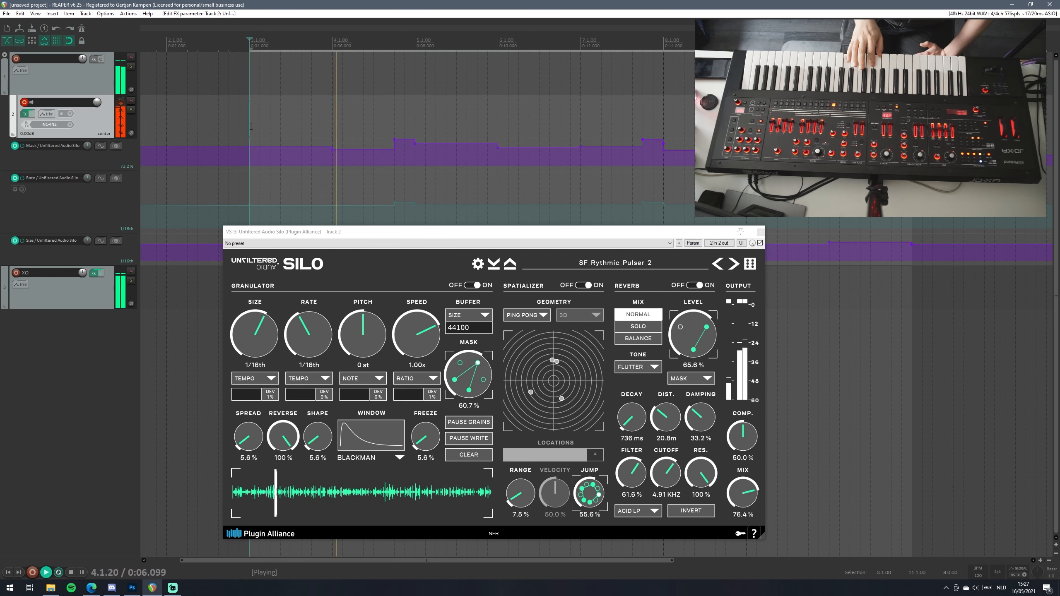
{"action": "key", "text": "space"}
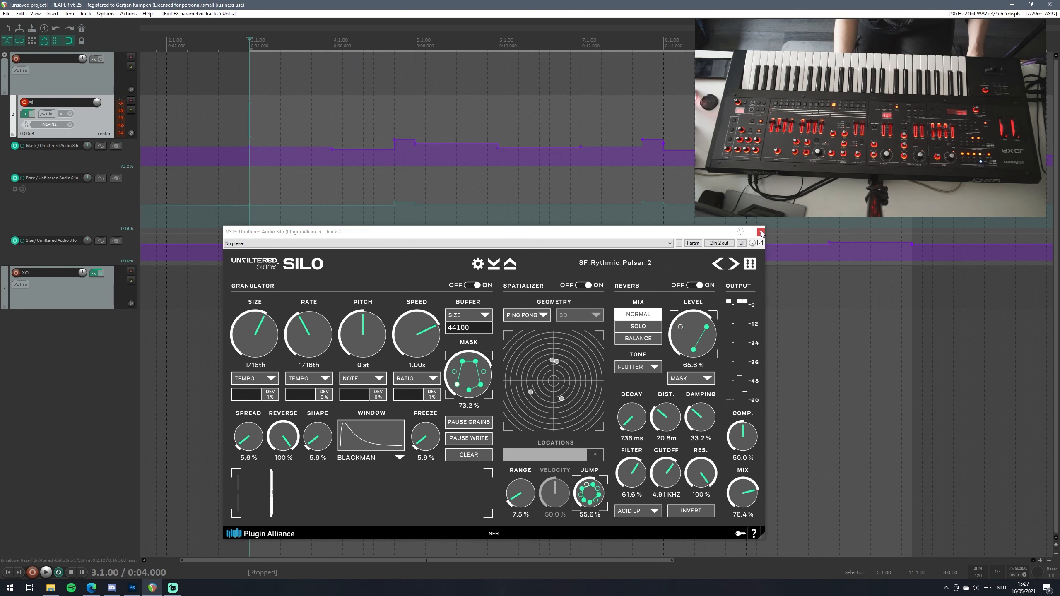
{"action": "left_click_drag", "start_coordinate": [309, 451], "coordinate": [324, 444]}
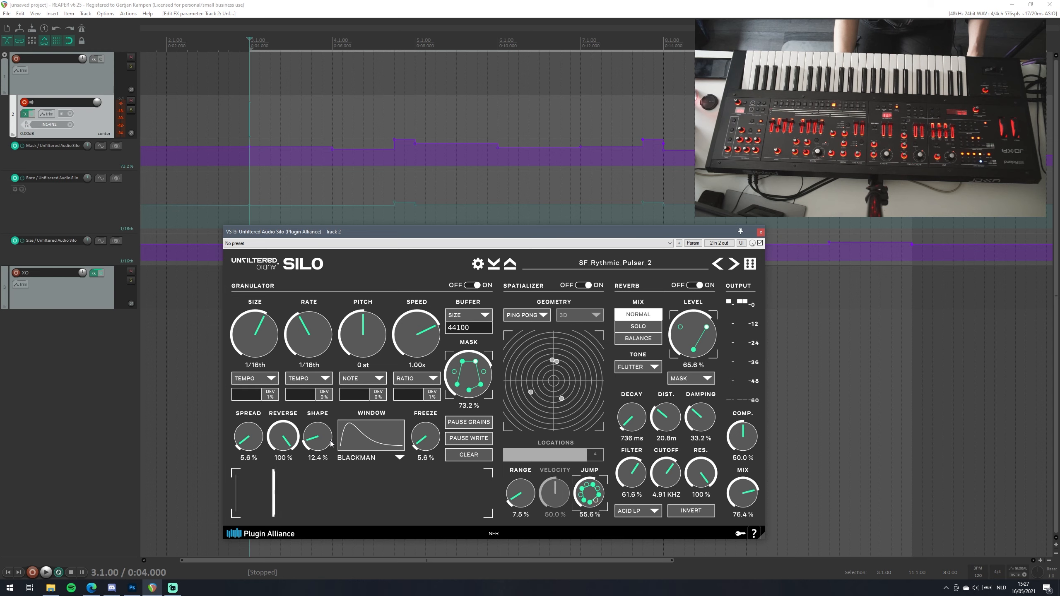
{"action": "left_click", "coordinate": [760, 233]}
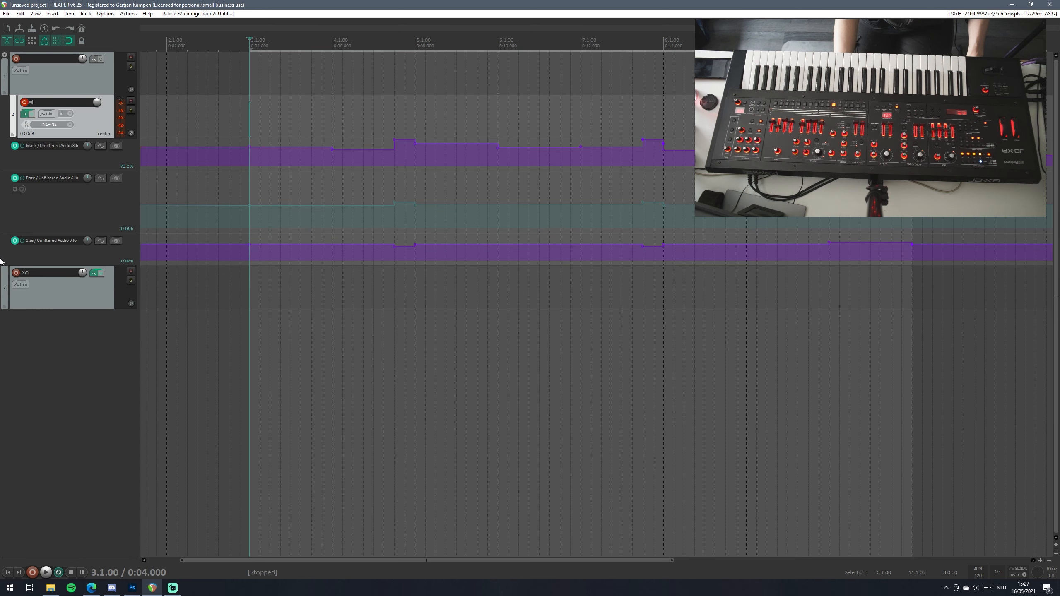
- Show Silo's Reverse parameter envelope on track 2 and set its default point shape to Square
{"action": "left_click", "coordinate": [41, 157]}
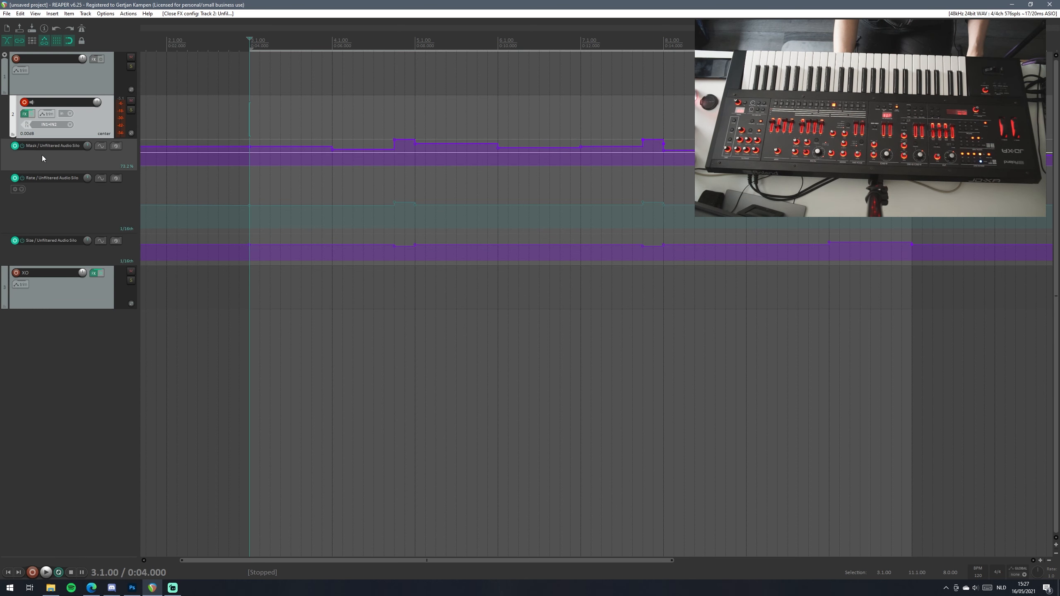
{"action": "left_click", "coordinate": [54, 115]}
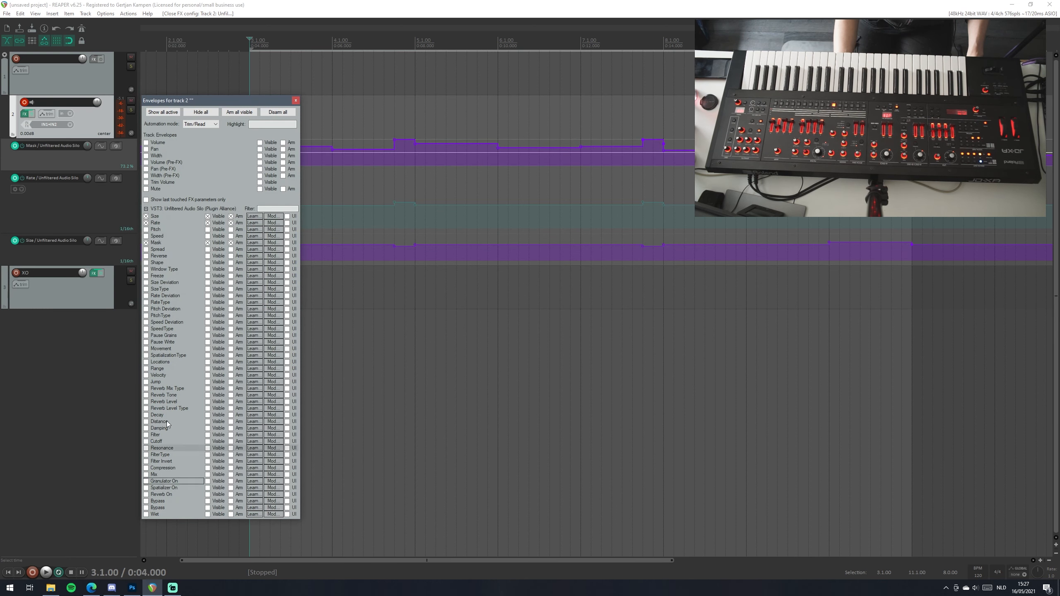
{"action": "left_click", "coordinate": [185, 254]}
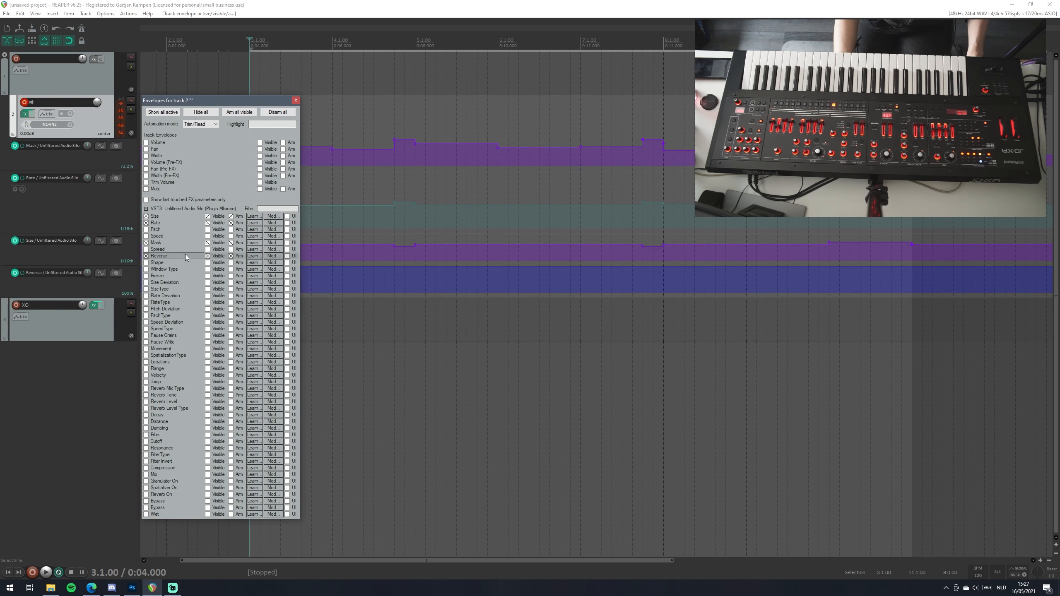
{"action": "left_click", "coordinate": [296, 101]}
{"action": "right_click", "coordinate": [338, 283]}
{"action": "mouse_move", "coordinate": [418, 295]}
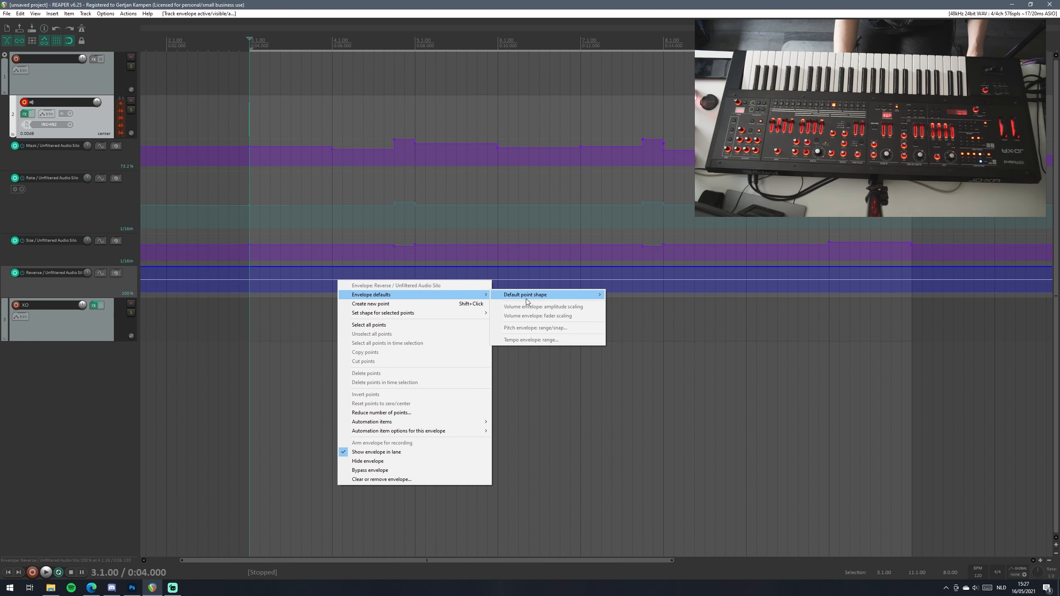
{"action": "mouse_move", "coordinate": [551, 295]}
{"action": "left_click", "coordinate": [642, 297]}
{"action": "right_click", "coordinate": [749, 279]}
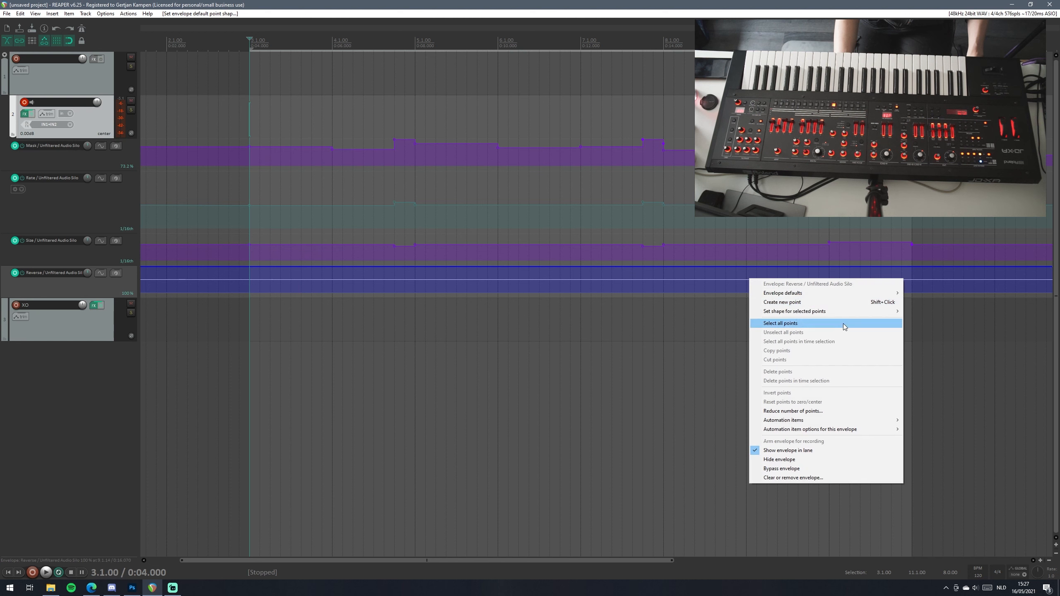
- Drop the Reverse envelope to 0 % between new points at bars 10 and 11, and add a 100 % point at bar 3
{"action": "left_click", "coordinate": [880, 272]}
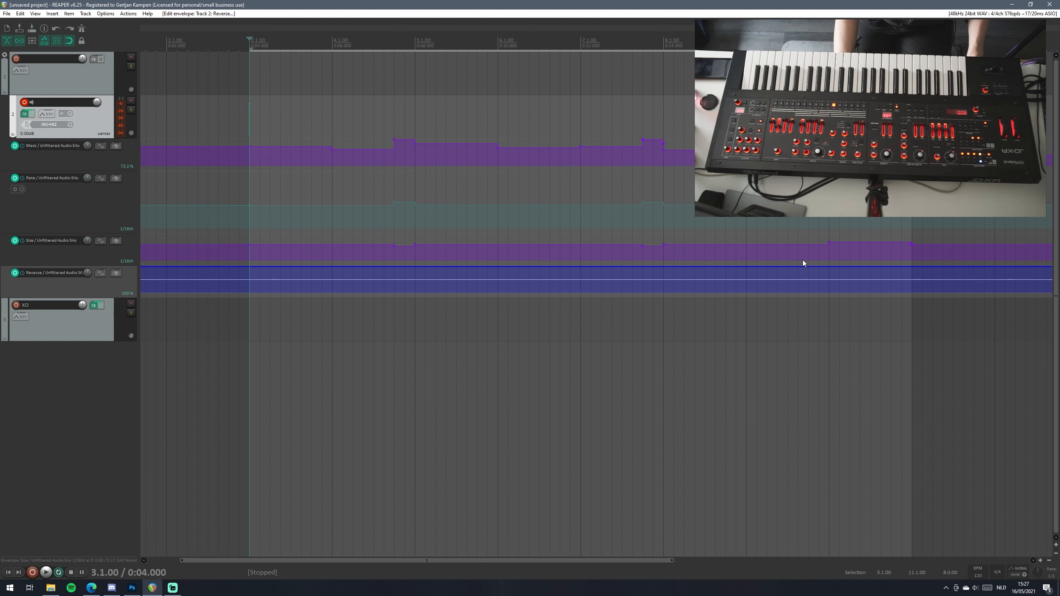
{"action": "left_click", "coordinate": [831, 268]}
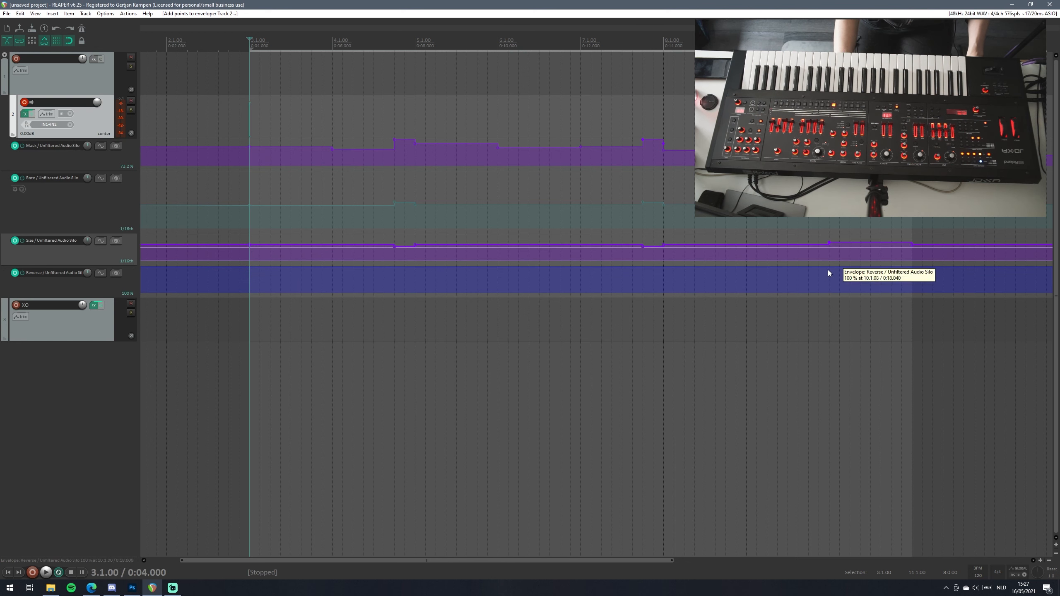
{"action": "left_click", "coordinate": [830, 272]}
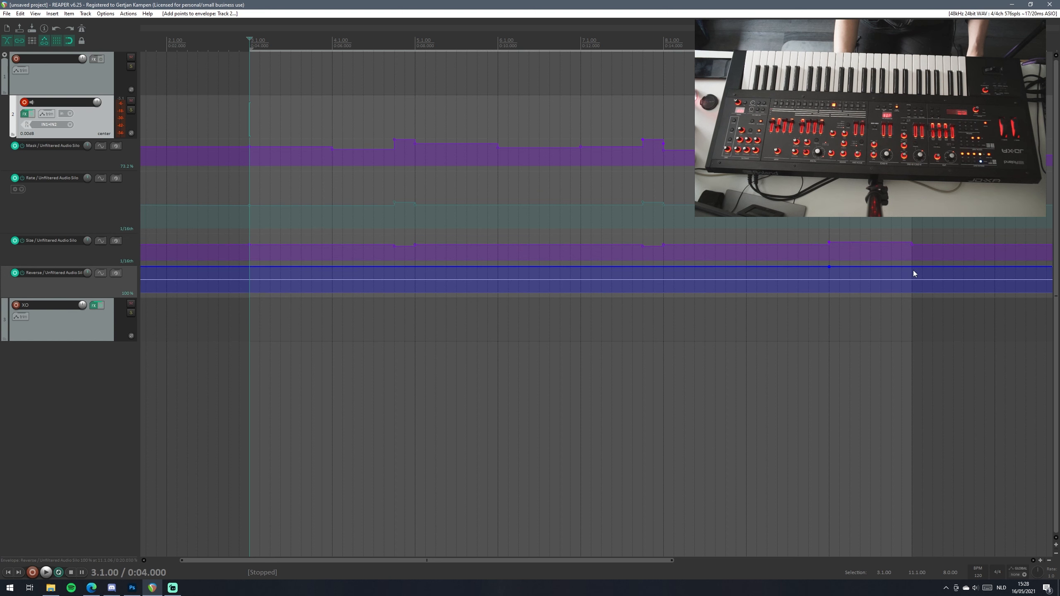
{"action": "left_click", "coordinate": [910, 268]}
{"action": "left_click_drag", "start_coordinate": [848, 267], "coordinate": [863, 304]}
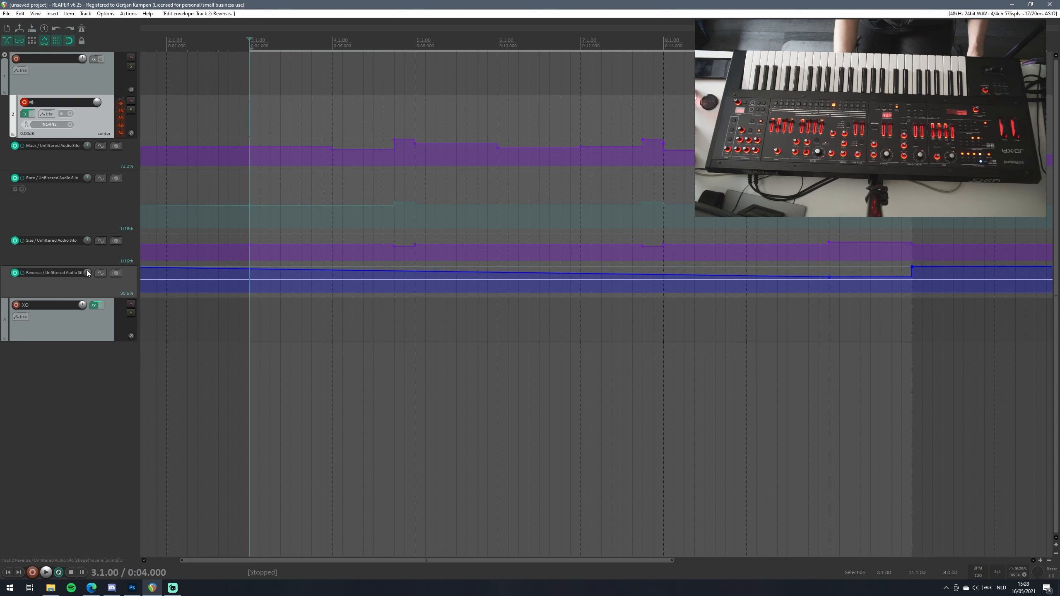
{"action": "left_click", "coordinate": [252, 268]}
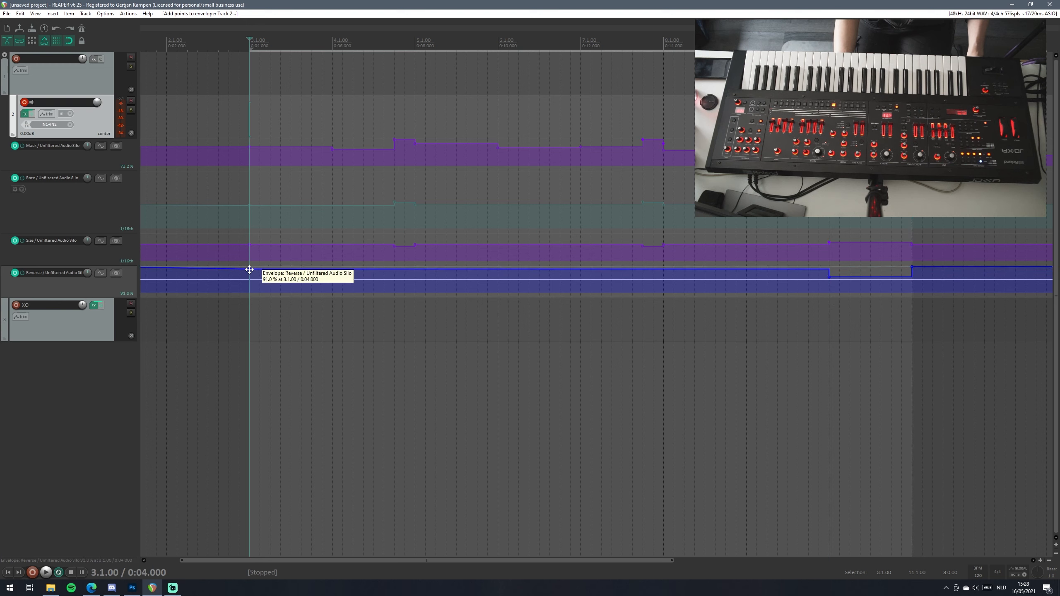
{"action": "left_click_drag", "start_coordinate": [252, 269], "coordinate": [250, 257]}
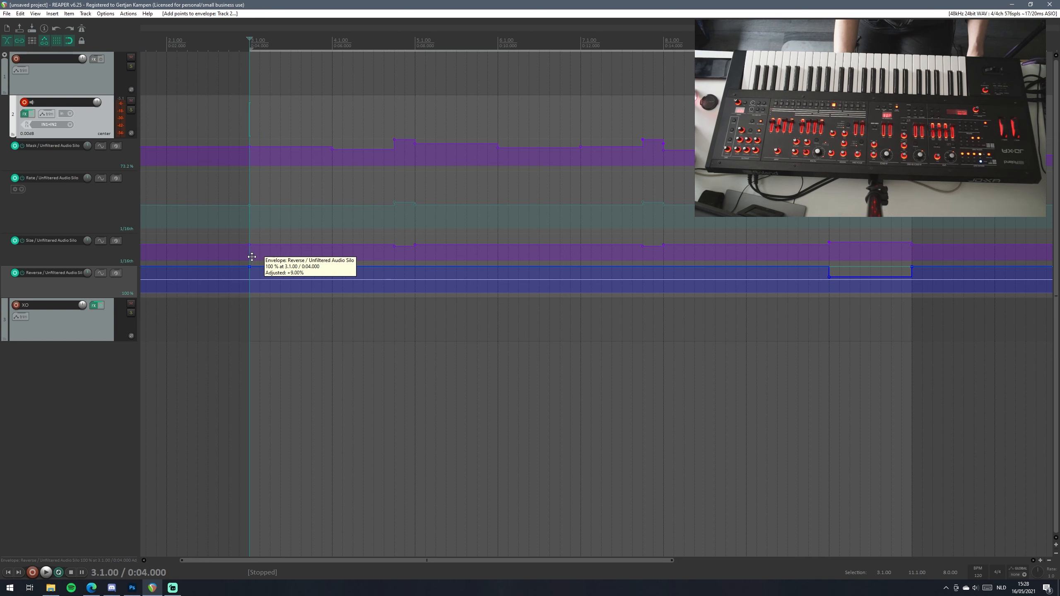
{"action": "left_click_drag", "start_coordinate": [849, 277], "coordinate": [836, 333]}
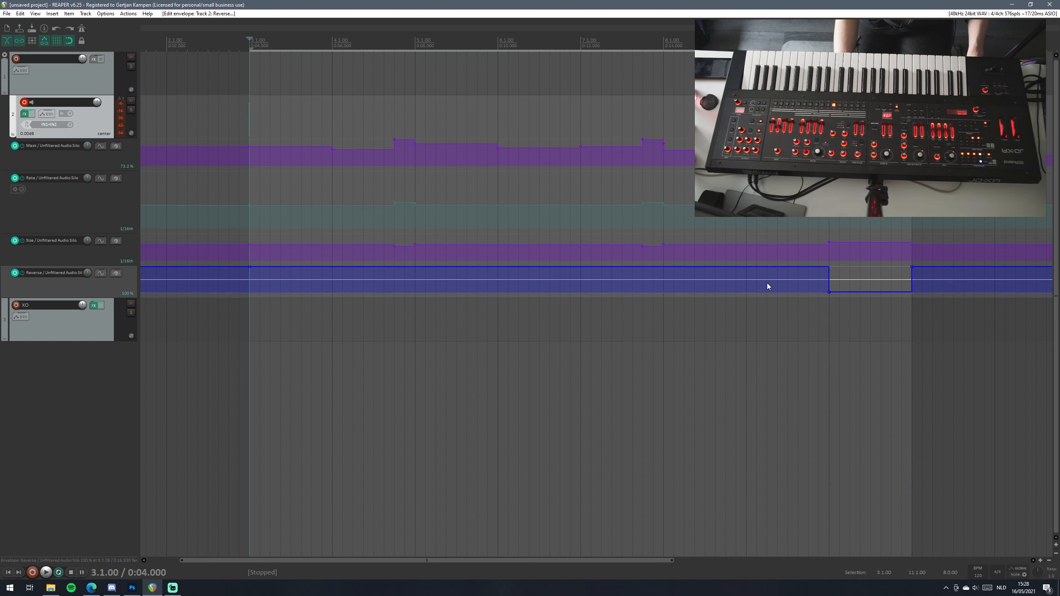
- Play the project from bar 8 through bar 10 to audition the Reverse drop, and stop playback
{"action": "left_click", "coordinate": [669, 275]}
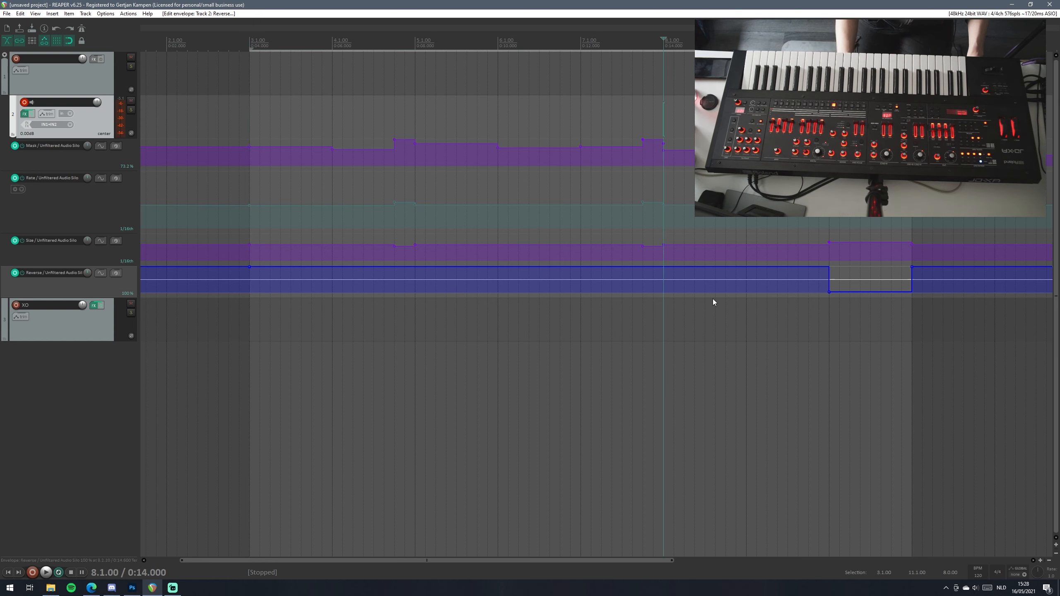
{"action": "key", "text": "space"}
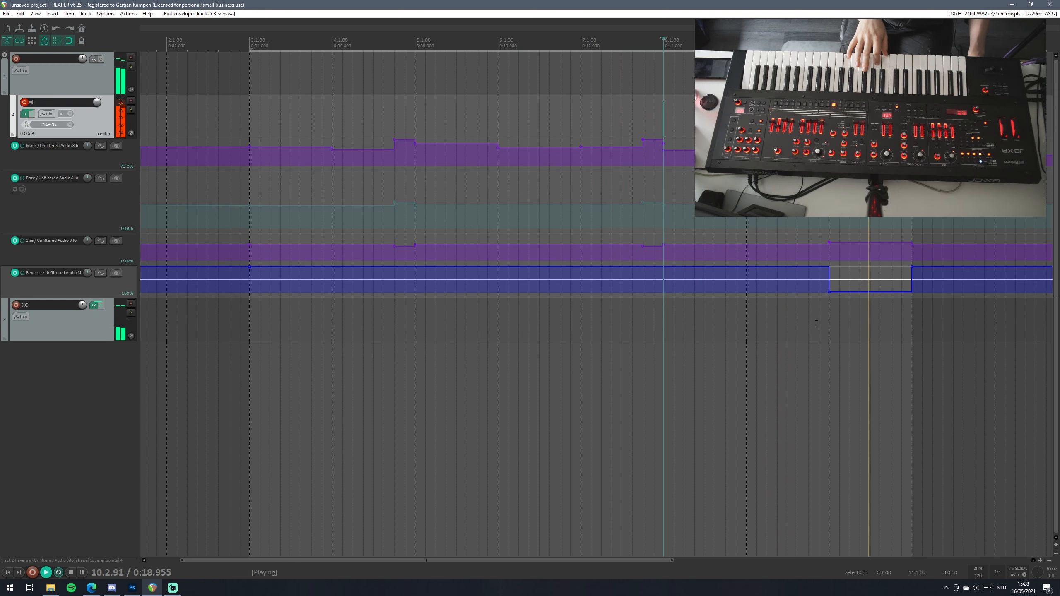
{"action": "key", "text": "space"}
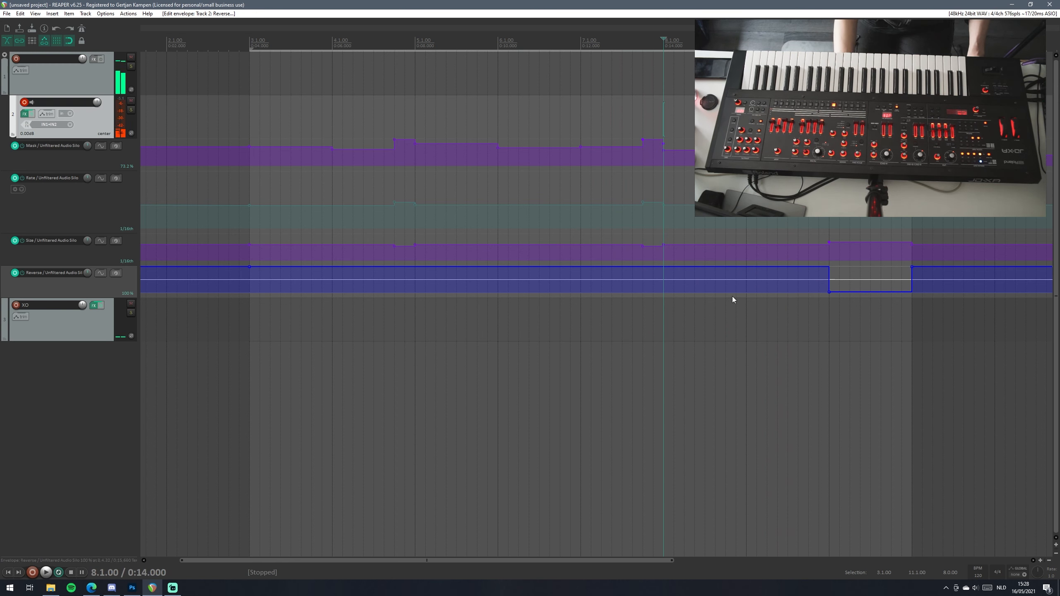
- Add a short Reverse dip to 0 % over the last half beat of bar 3, undoing any misplaced point
{"action": "left_click", "coordinate": [321, 267], "text": "shift"}
{"action": "left_click", "coordinate": [328, 265], "text": "shift"}
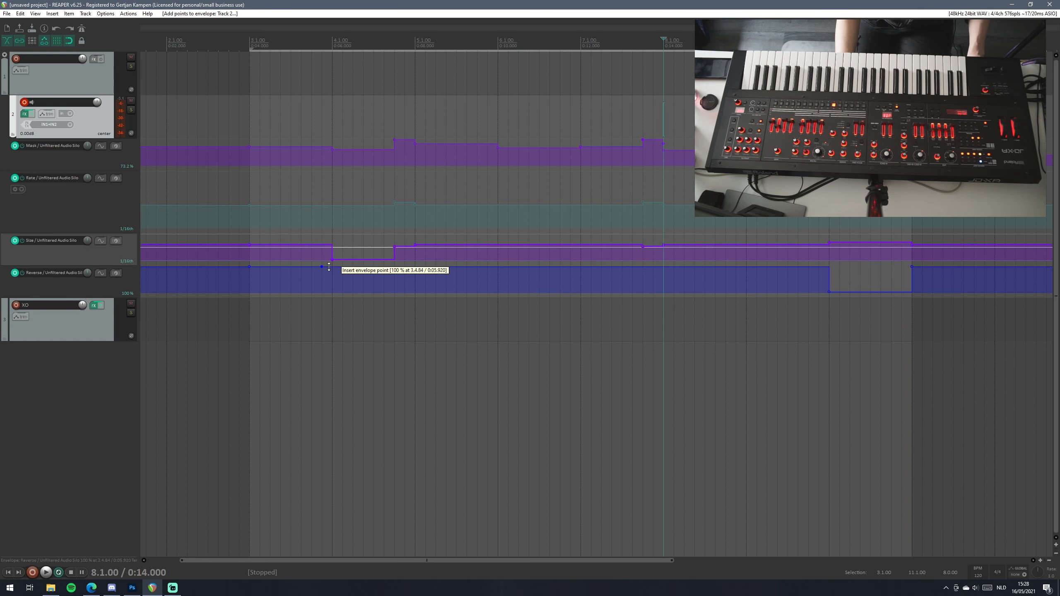
{"action": "key", "text": "ctrl+z"}
{"action": "left_click", "coordinate": [332, 268]}
{"action": "left_click_drag", "start_coordinate": [327, 268], "coordinate": [340, 300]}
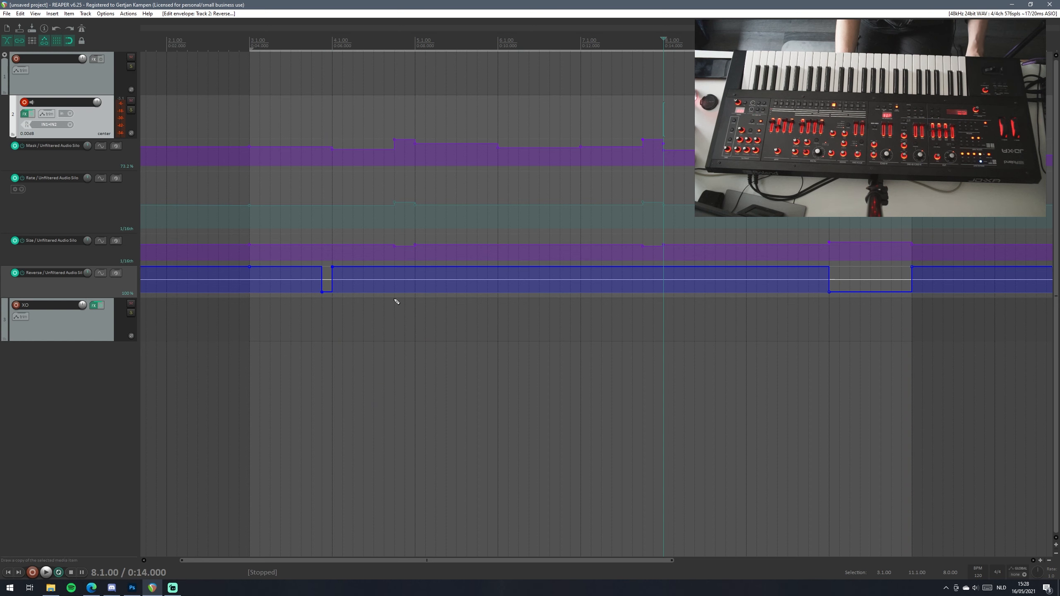
- Paste copies of bar 3's Reverse dip onto the last half beat of bars 5 and 7
{"action": "left_click", "coordinate": [487, 288]}
{"action": "key", "text": "ctrl+v"}
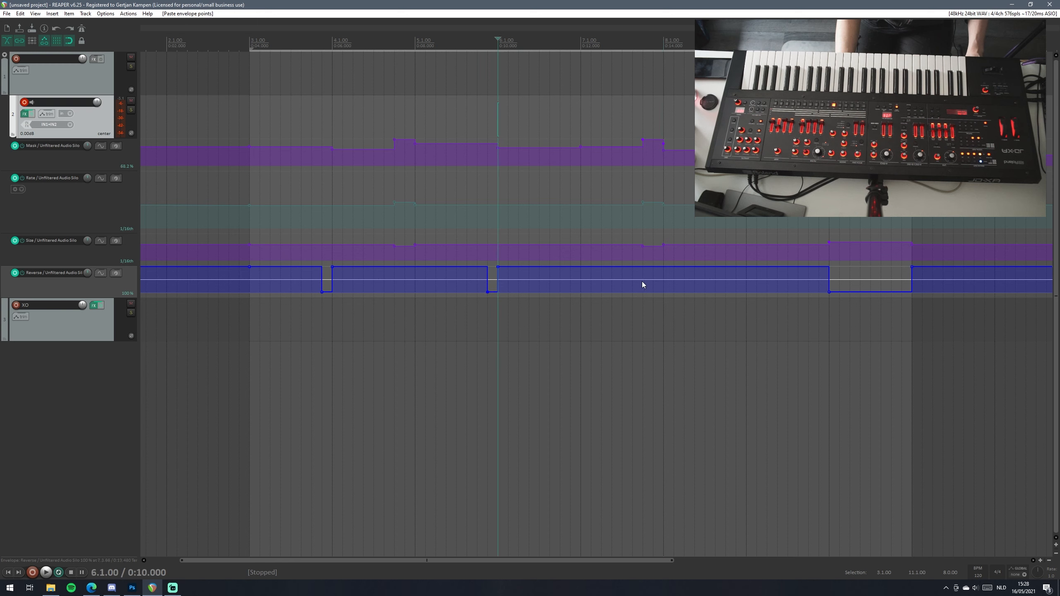
{"action": "left_click", "coordinate": [653, 282]}
{"action": "key", "text": "ctrl+v"}
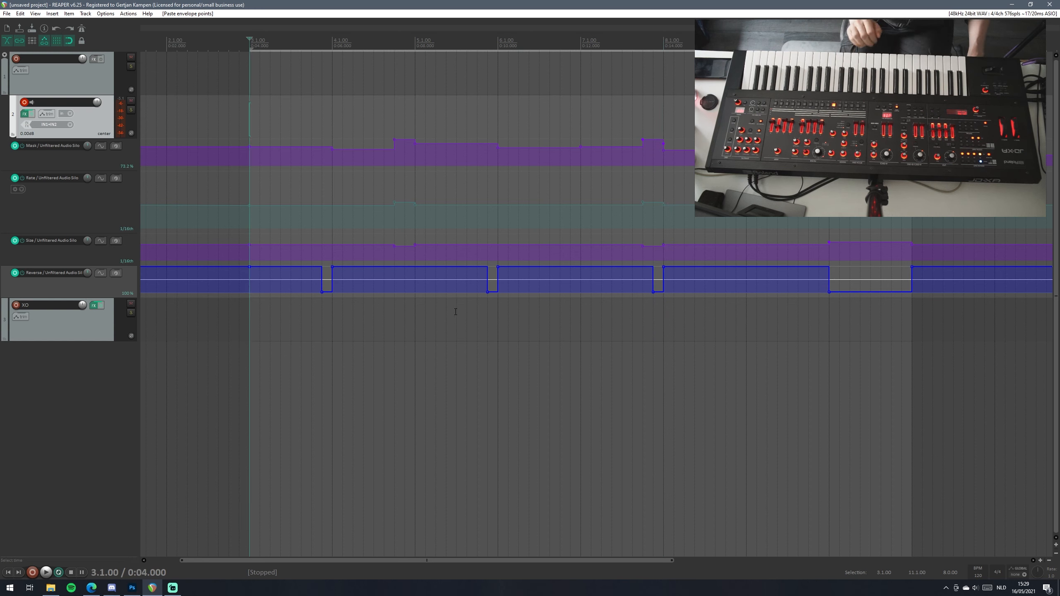
- Audition the Reverse dips from bar 3, and widen bar 3's dip to cover the full last beat
{"action": "key", "text": "space"}
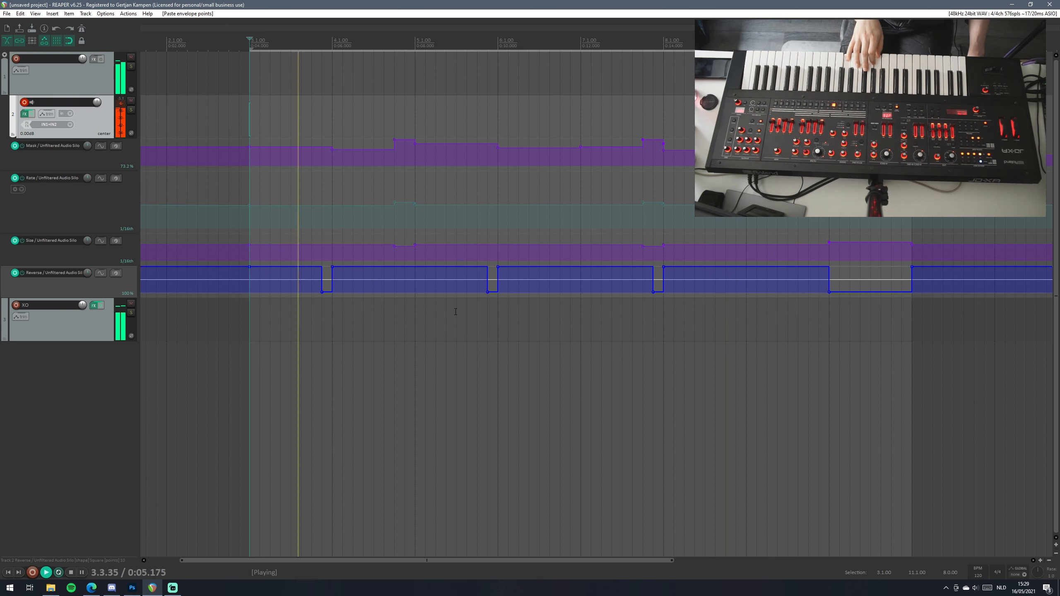
{"action": "key", "text": "space"}
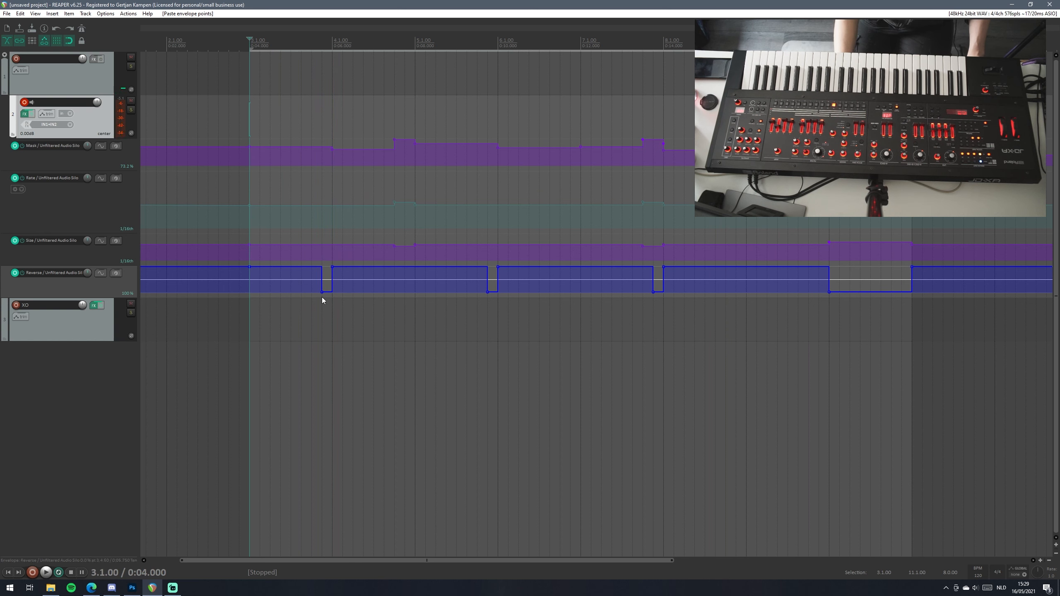
{"action": "left_click_drag", "start_coordinate": [321, 292], "coordinate": [312, 292]}
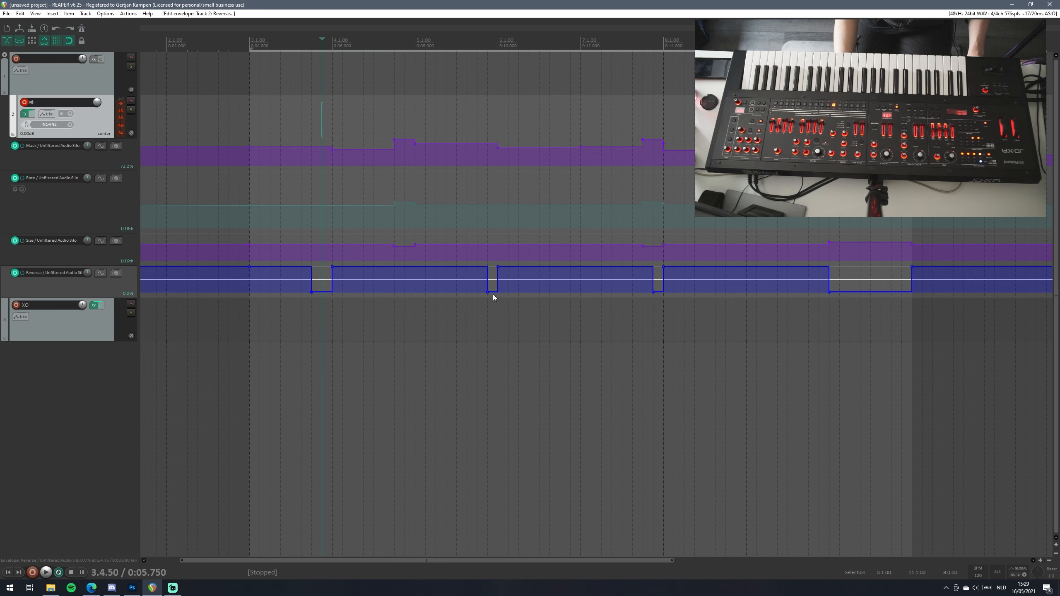
- Widen the Reverse dips at the ends of bars 5 and 7 to cover the full last beat, and audition them from bar 3
{"action": "left_click_drag", "start_coordinate": [486, 290], "coordinate": [477, 292]}
{"action": "left_click_drag", "start_coordinate": [651, 293], "coordinate": [643, 292]}
{"action": "left_click", "coordinate": [251, 281]}
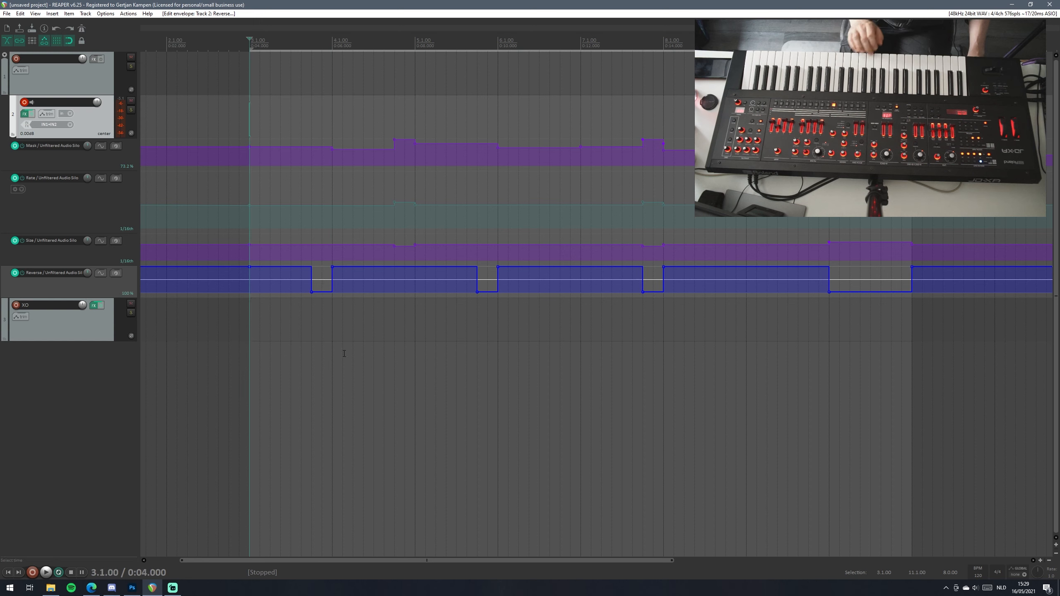
{"action": "key", "text": "space"}
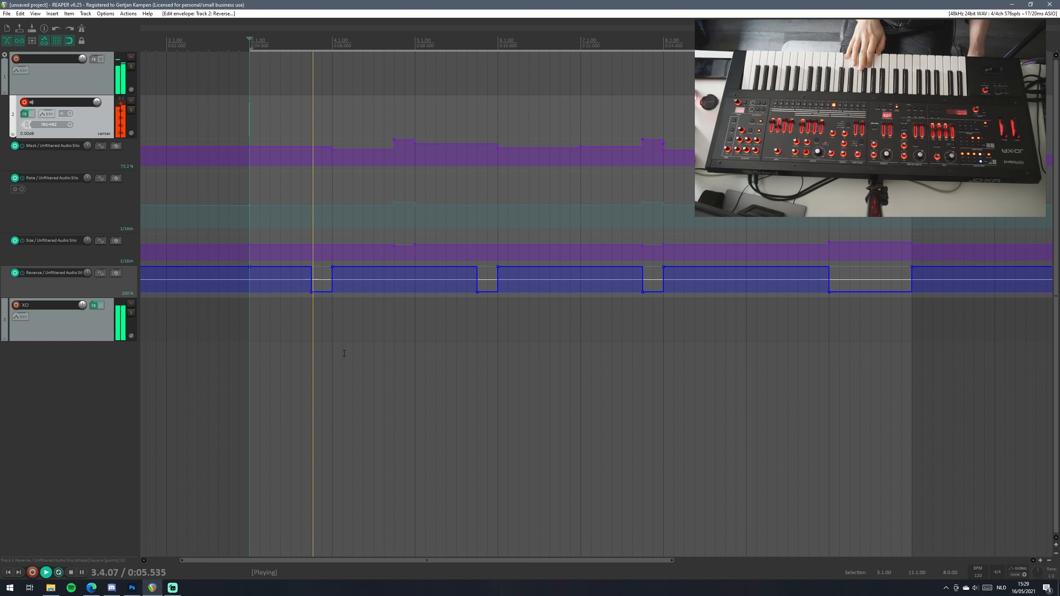
{"action": "key", "text": "space"}
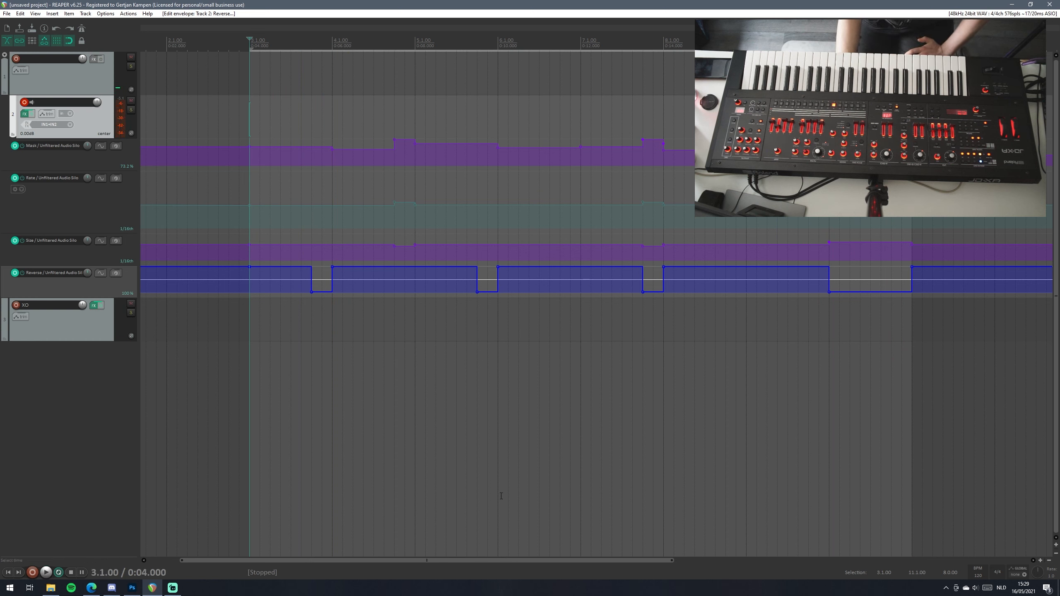
- Show the envelope for Silo's Shape parameter on track 2
{"action": "left_click", "coordinate": [69, 160]}
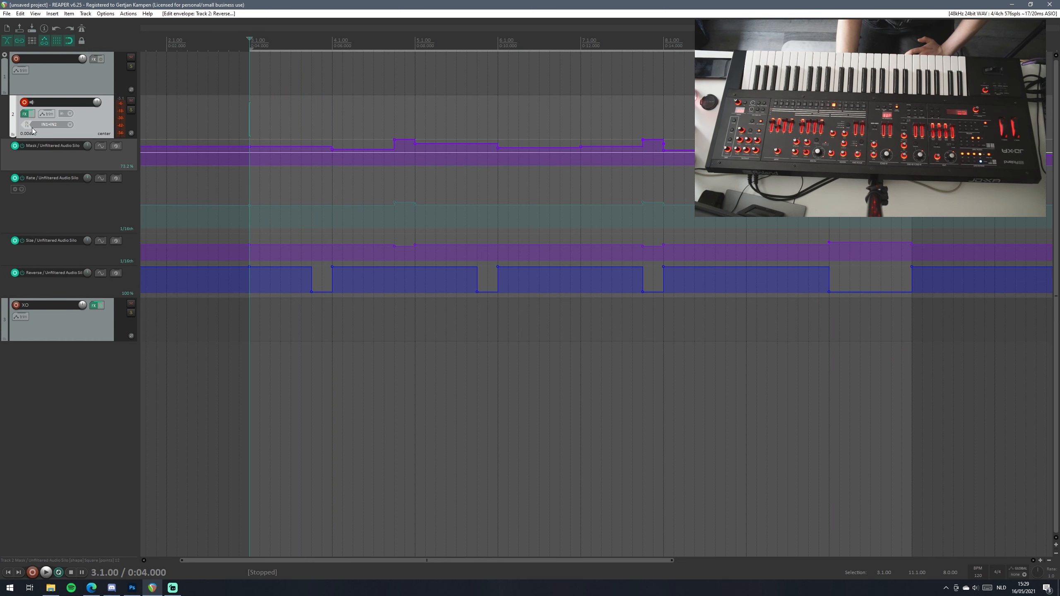
{"action": "left_click", "coordinate": [49, 118]}
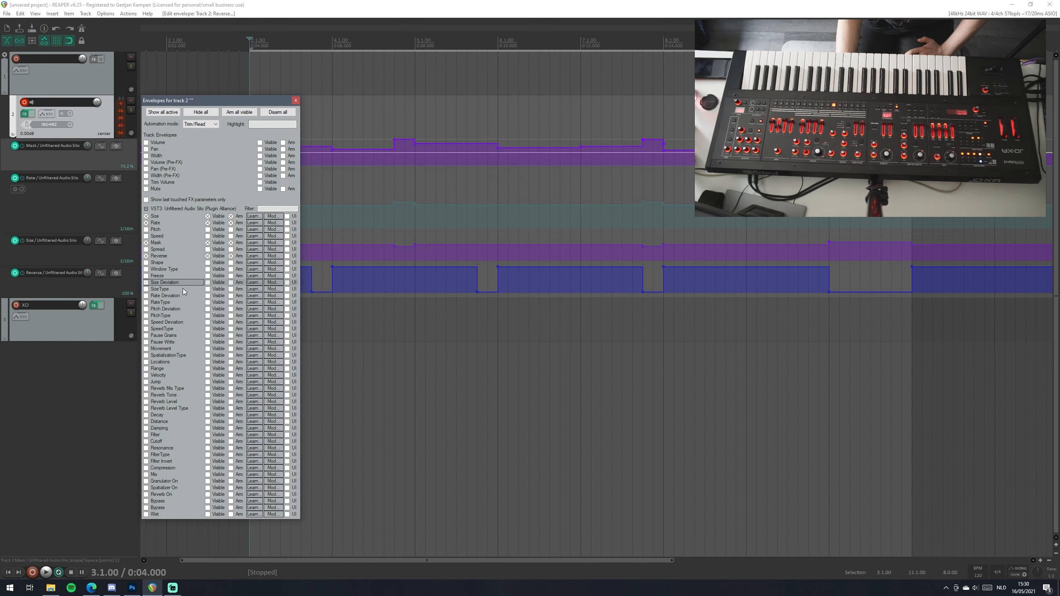
{"action": "left_click", "coordinate": [178, 263]}
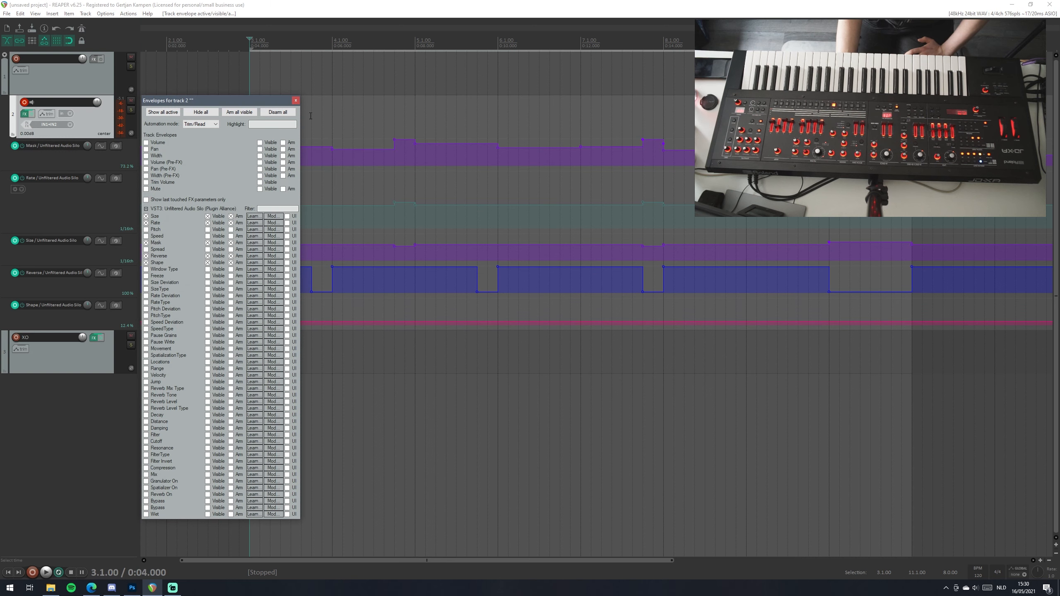
{"action": "left_click", "coordinate": [296, 101]}
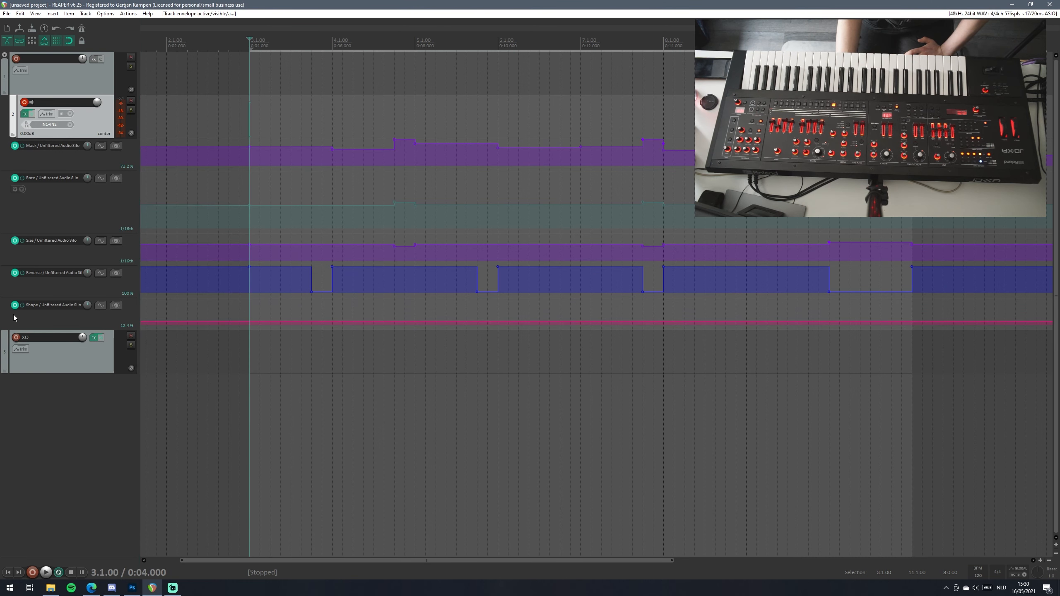
- Open Silo's plugin window on track 2 to examine the Shape control and the grain window, and close it
{"action": "left_click", "coordinate": [25, 114]}
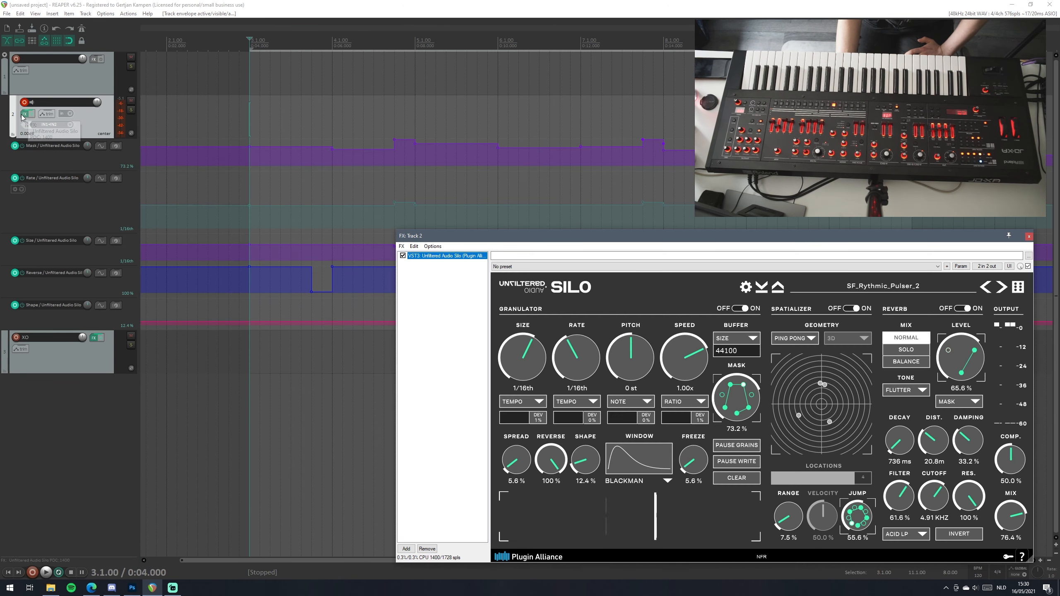
{"action": "left_click_drag", "start_coordinate": [633, 236], "coordinate": [419, 236]}
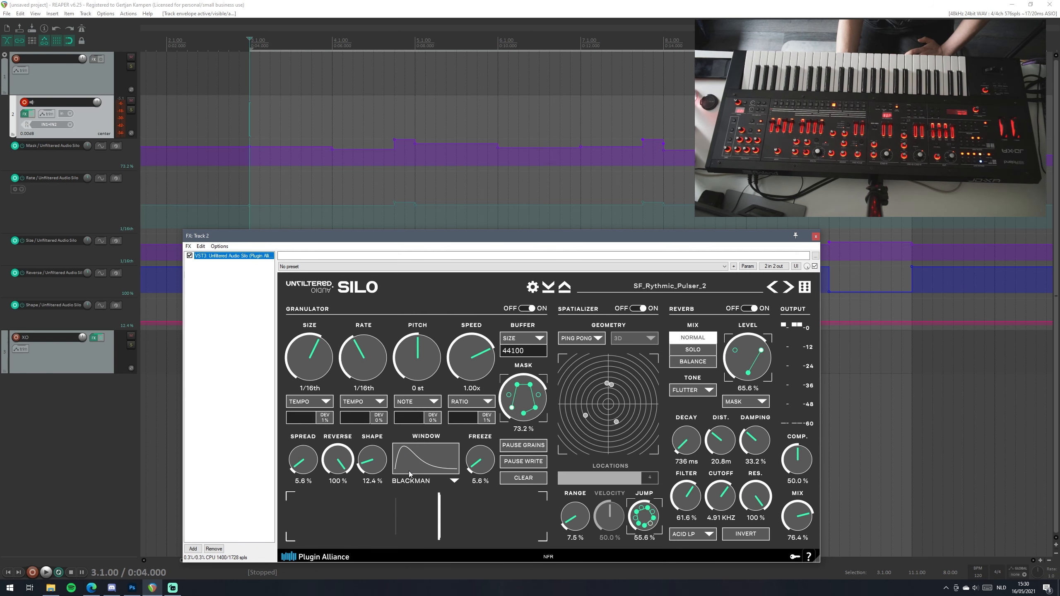
{"action": "left_click", "coordinate": [816, 236]}
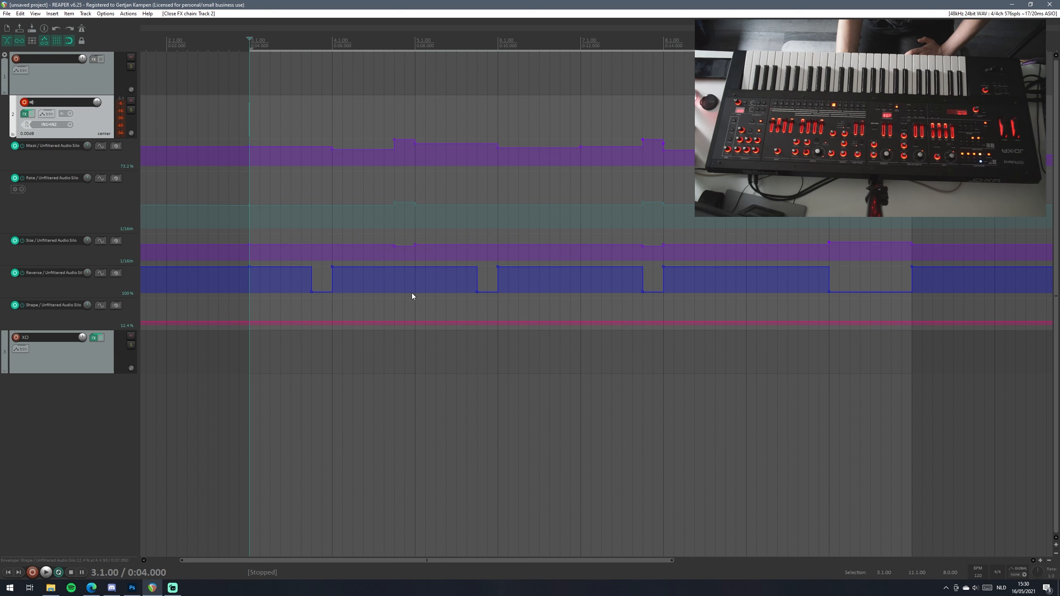
- Set the default point shape of the Shape envelope to Square
{"action": "left_click", "coordinate": [395, 312]}
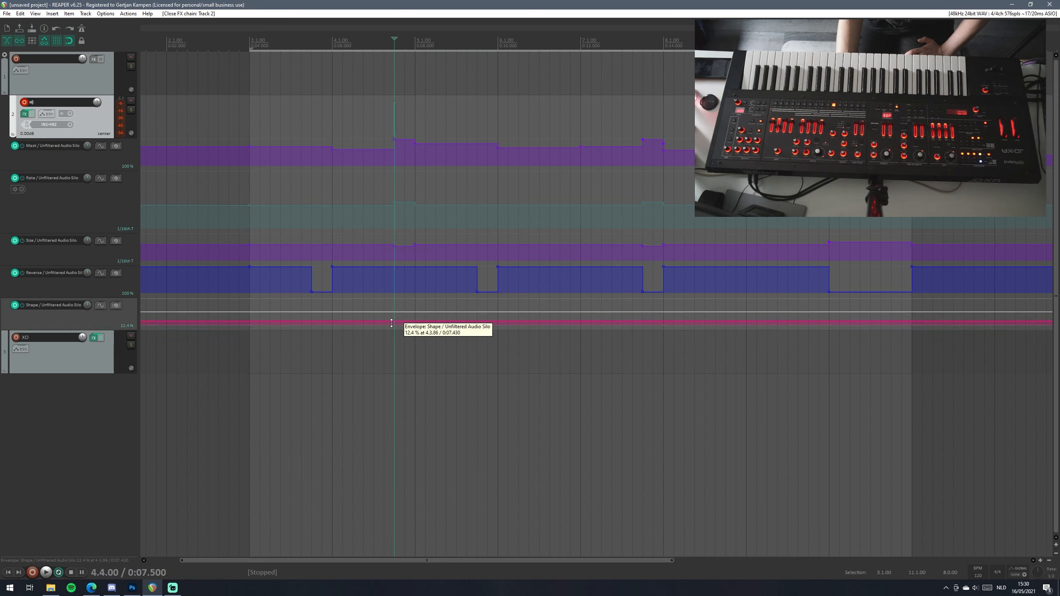
{"action": "right_click", "coordinate": [392, 323]}
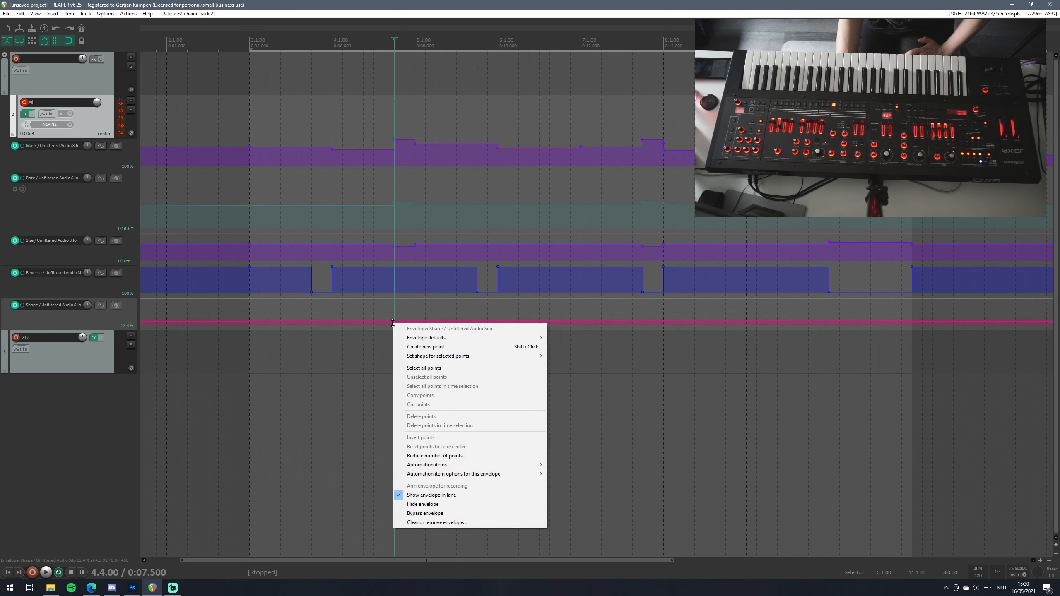
{"action": "mouse_move", "coordinate": [495, 338]}
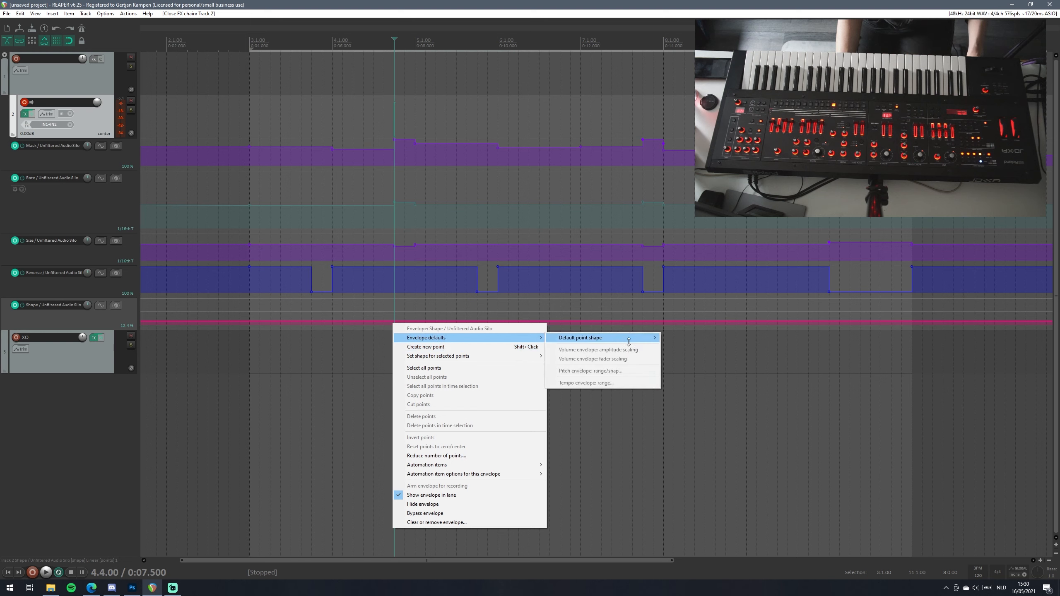
{"action": "mouse_move", "coordinate": [605, 338]}
{"action": "left_click", "coordinate": [685, 346]}
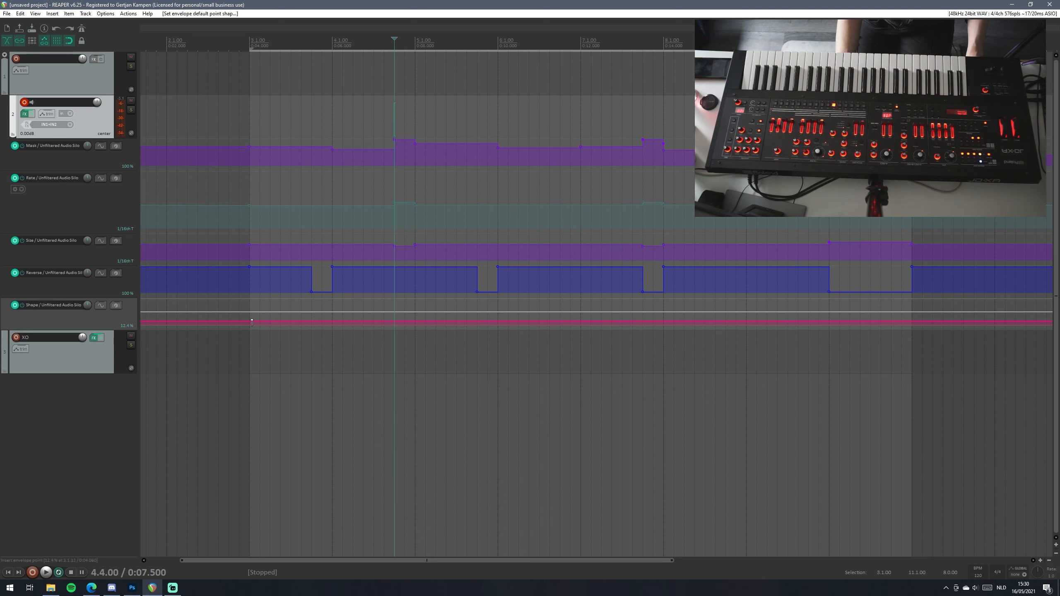
- Add Shape envelope points from bar 3 and lower Shape over the last beat of bars 4 and 7, to about 3.4 % in bar 4
{"action": "left_click", "coordinate": [251, 322]}
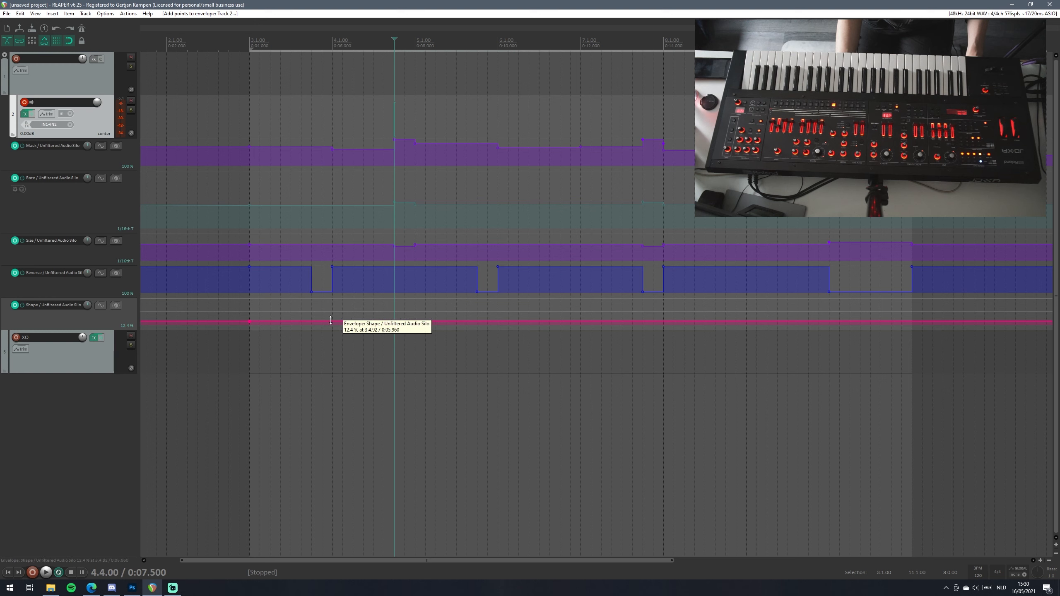
{"action": "left_click", "coordinate": [332, 322]}
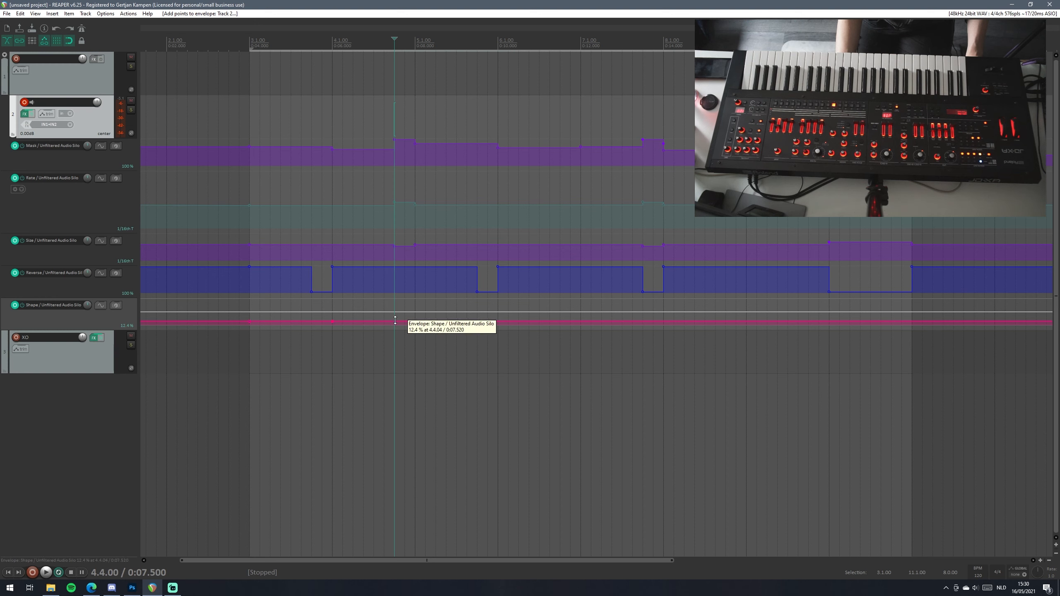
{"action": "left_click", "coordinate": [415, 322]}
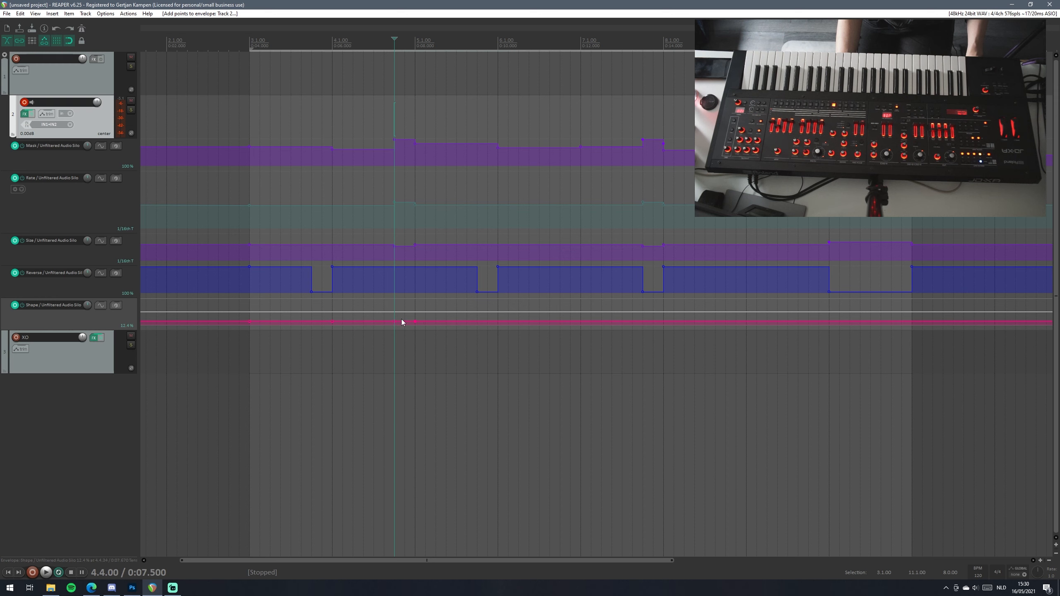
{"action": "left_click_drag", "start_coordinate": [402, 322], "coordinate": [406, 330]}
{"action": "left_click", "coordinate": [641, 322], "text": "shift"}
{"action": "left_click", "coordinate": [662, 322], "text": "shift"}
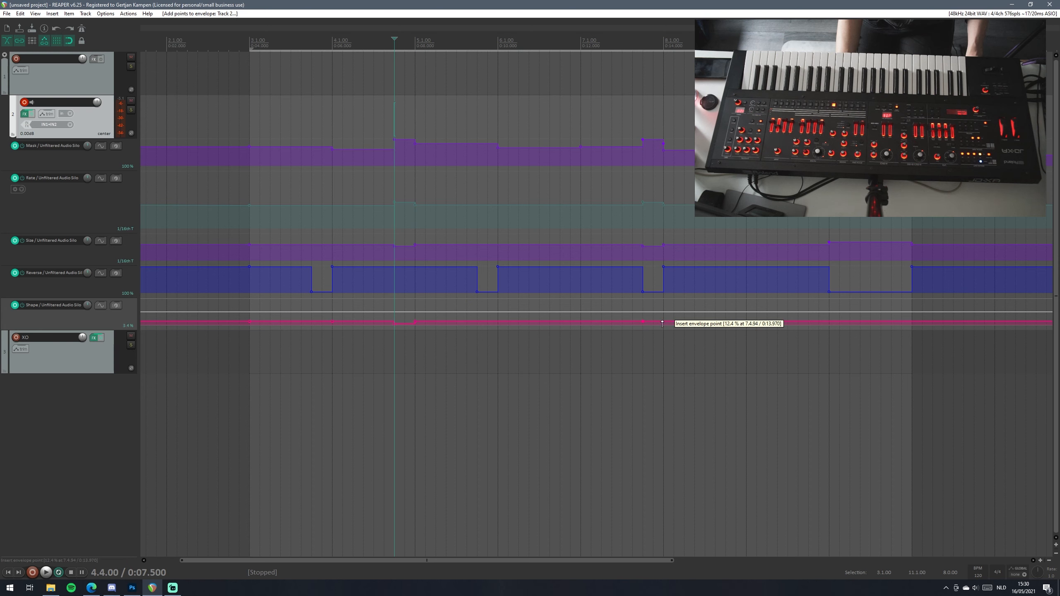
{"action": "left_click_drag", "start_coordinate": [657, 321], "coordinate": [655, 325]}
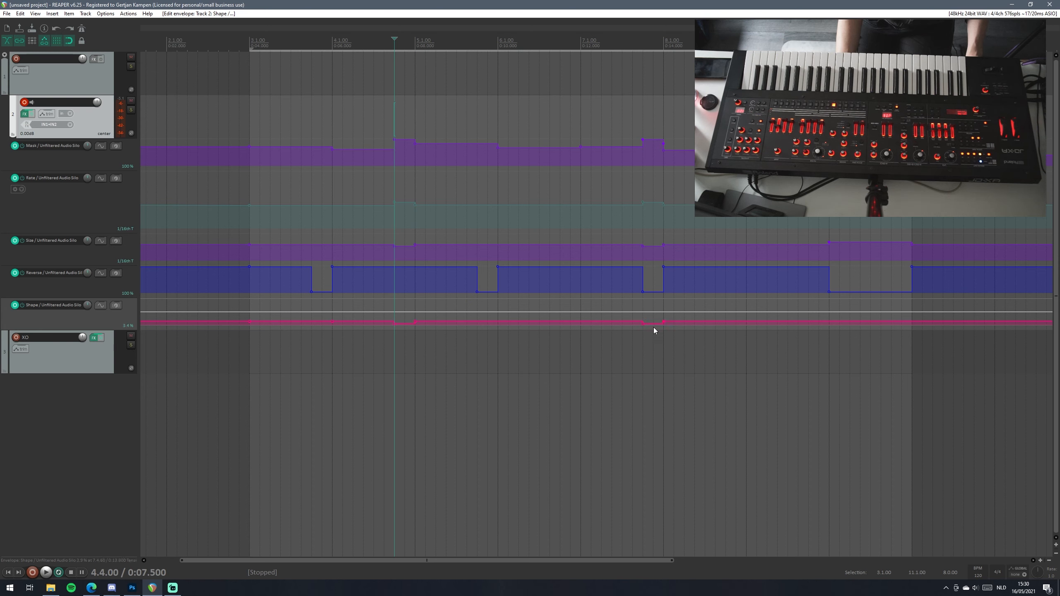
- Raise Shape slightly over the last beat of bars 3 and 5 and throughout bar 10
{"action": "left_click", "coordinate": [318, 322], "text": "shift"}
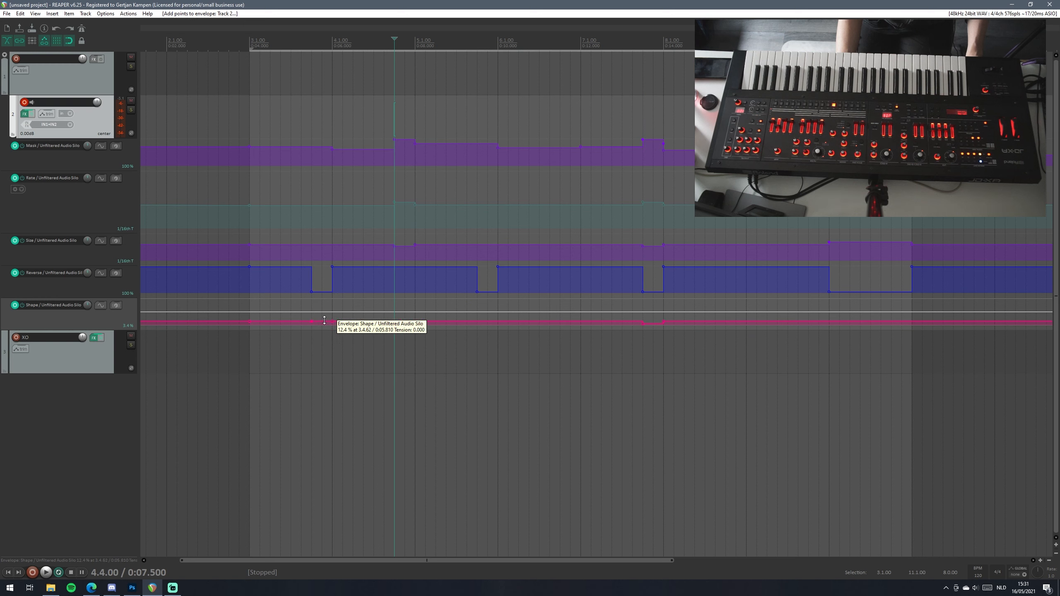
{"action": "left_click_drag", "start_coordinate": [324, 319], "coordinate": [327, 310]}
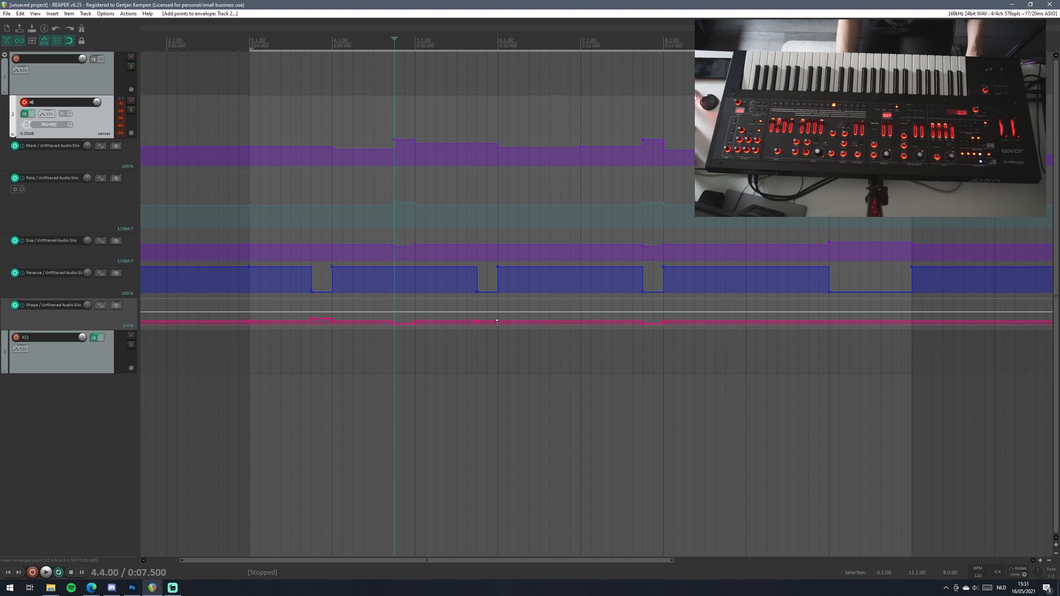
{"action": "left_click_drag", "start_coordinate": [494, 322], "coordinate": [494, 308]}
{"action": "left_click", "coordinate": [830, 321]}
{"action": "left_click_drag", "start_coordinate": [872, 322], "coordinate": [872, 313]}
- Play the project from bar 3 to audition the Shape automation, and stop playback
{"action": "left_click", "coordinate": [250, 306]}
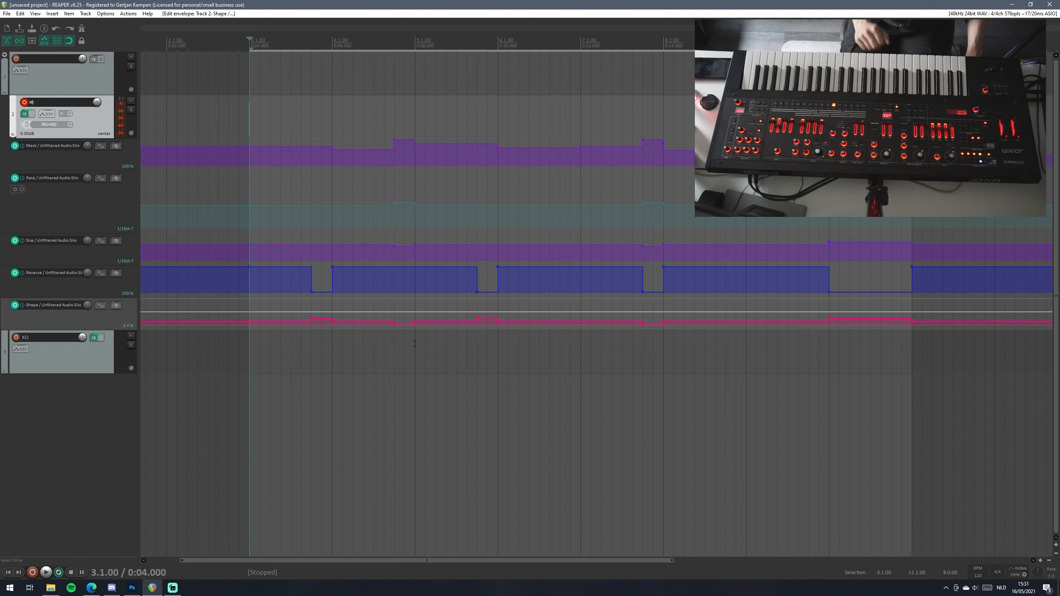
{"action": "key", "text": "space"}
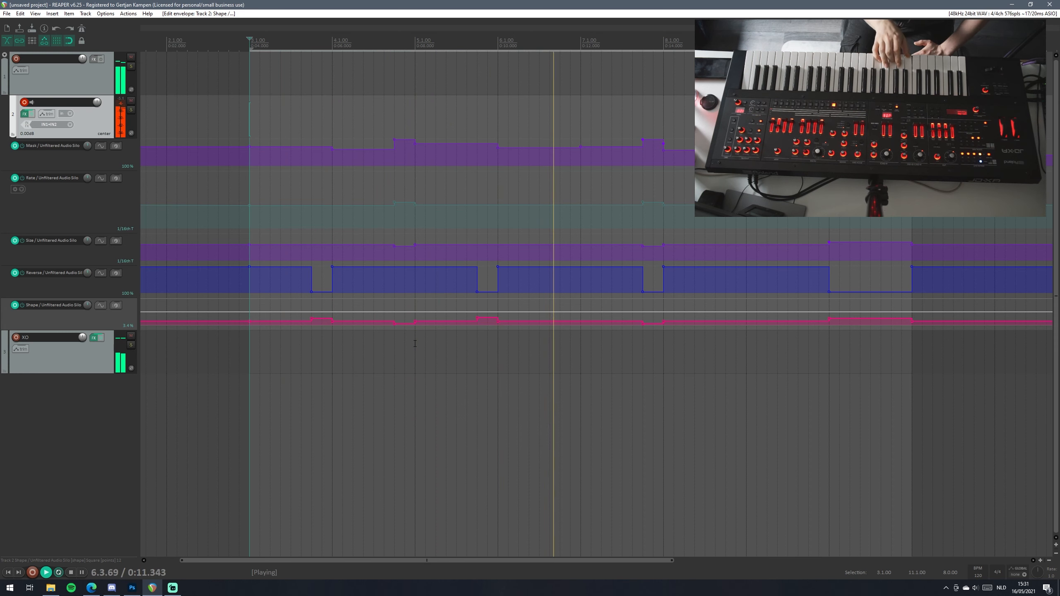
{"action": "key", "text": "space"}
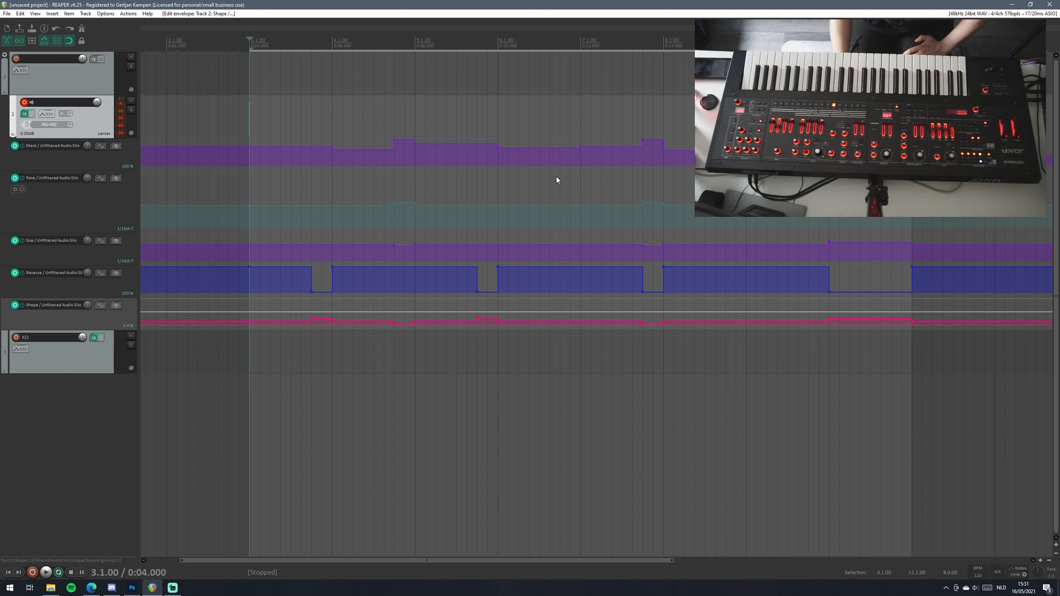
- Reduce the height of the Rate envelope lane
{"action": "left_click", "coordinate": [61, 158]}
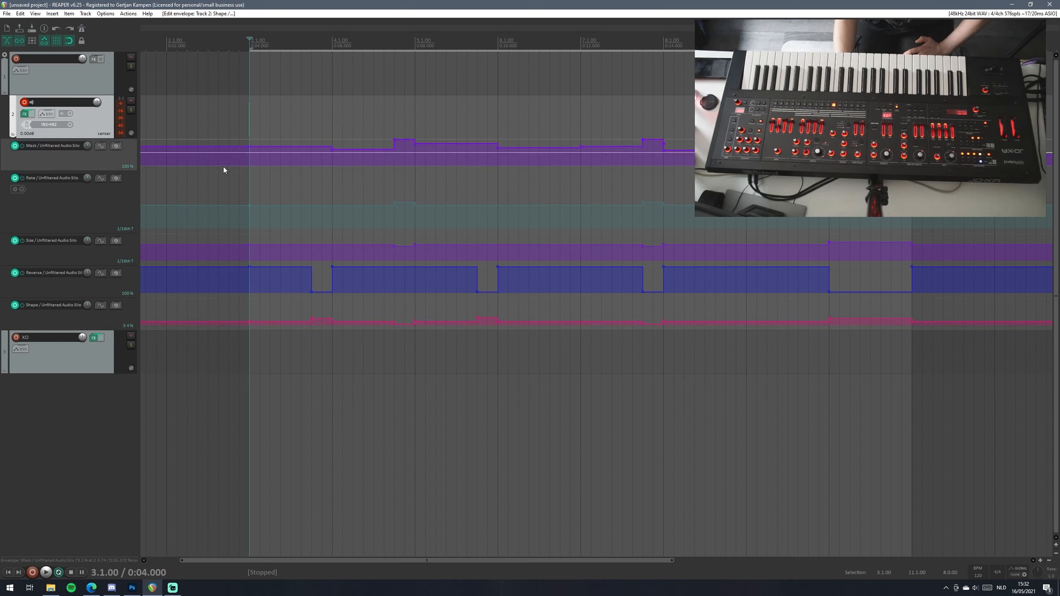
{"action": "left_click", "coordinate": [8, 212]}
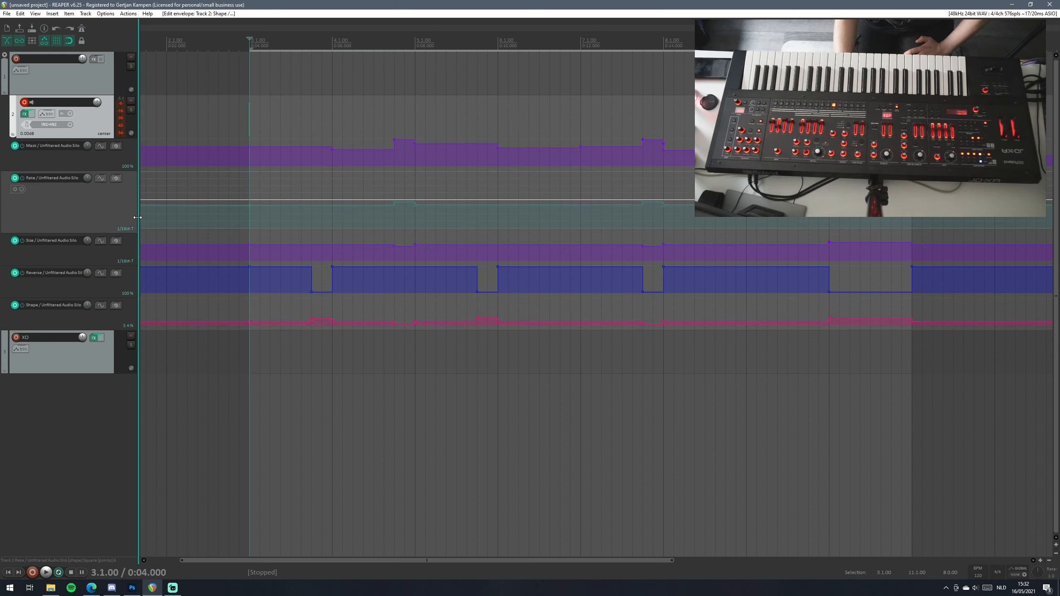
{"action": "left_click", "coordinate": [75, 255]}
{"action": "left_click", "coordinate": [82, 201]}
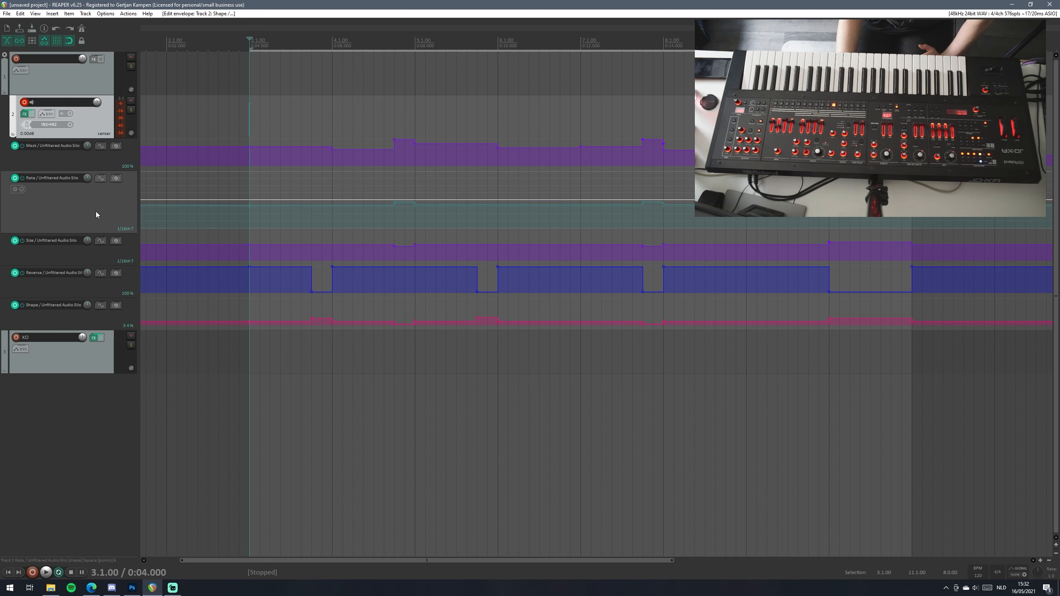
{"action": "left_click_drag", "start_coordinate": [95, 234], "coordinate": [95, 212]}
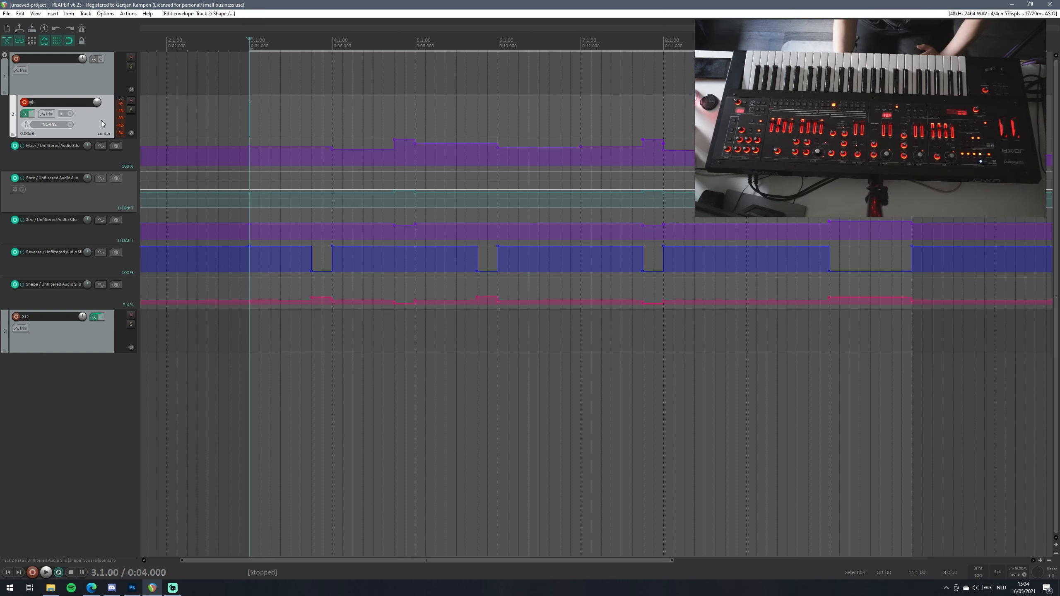
- Add the Falcon (UVI) VSTi to track 2's effects chain and place it before Silo
{"action": "left_click", "coordinate": [25, 113]}
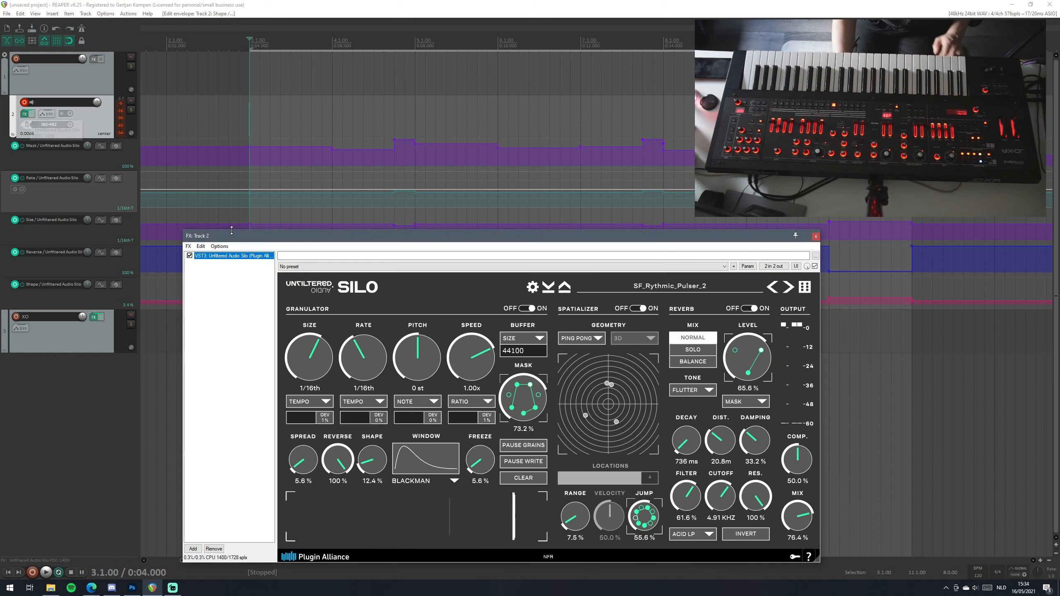
{"action": "double_click", "coordinate": [233, 303]}
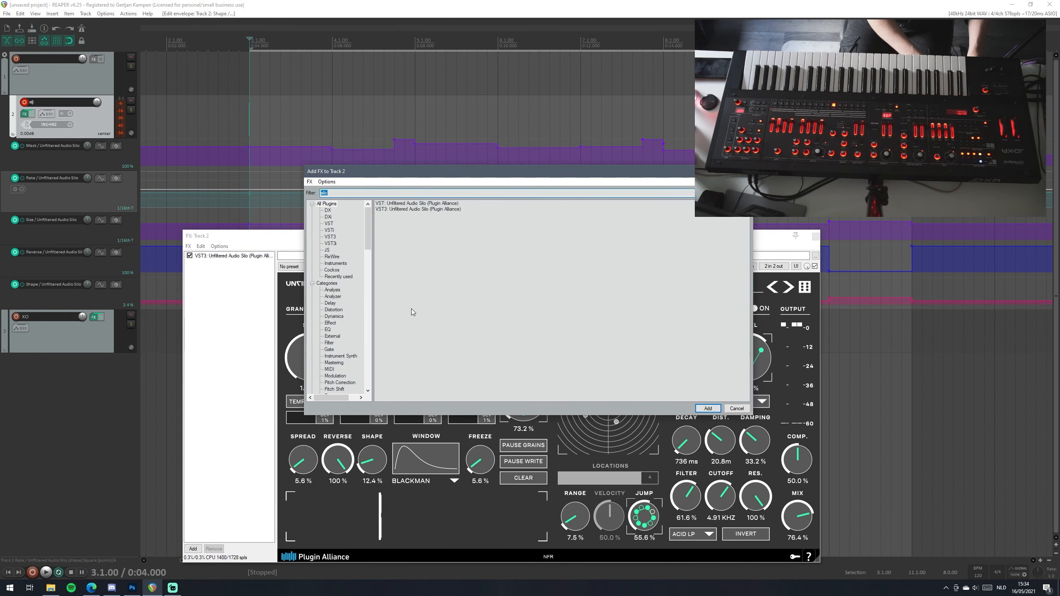
{"action": "key", "text": "BackSpace"}
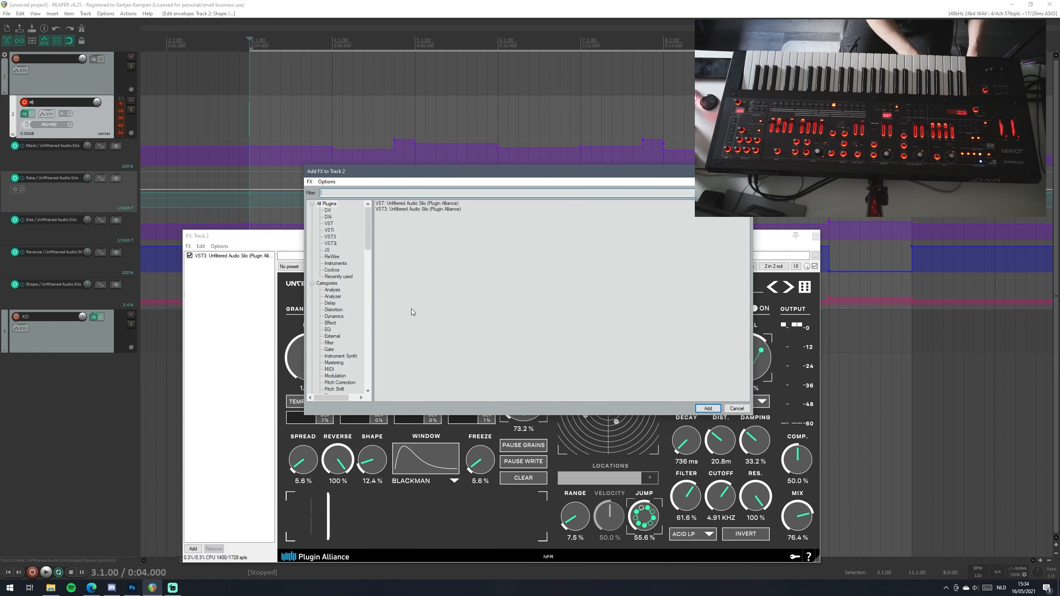
{"action": "type", "text": "falcon"}
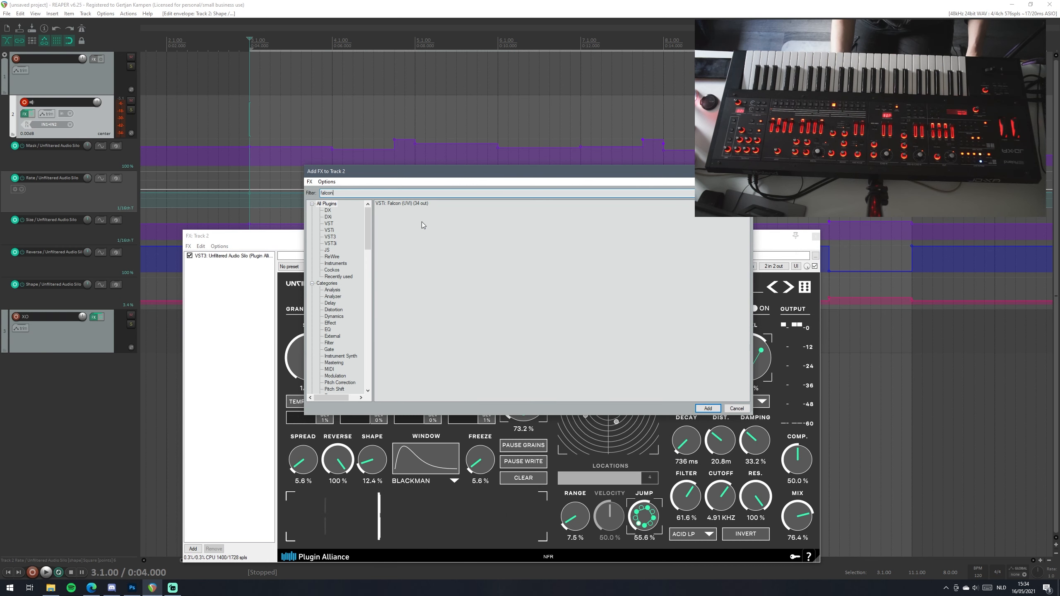
{"action": "left_click", "coordinate": [398, 205]}
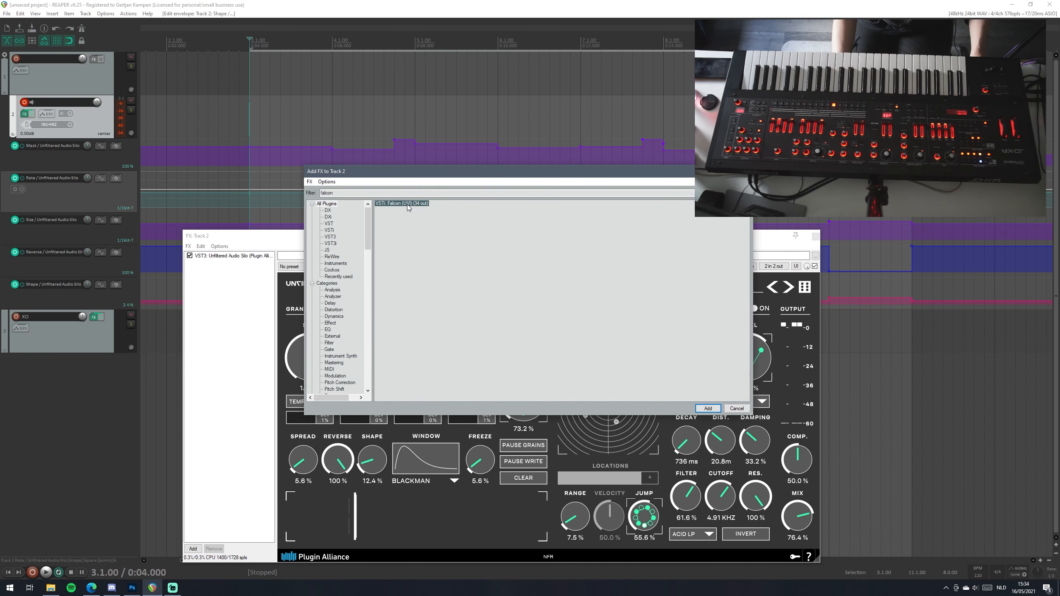
{"action": "double_click", "coordinate": [407, 204]}
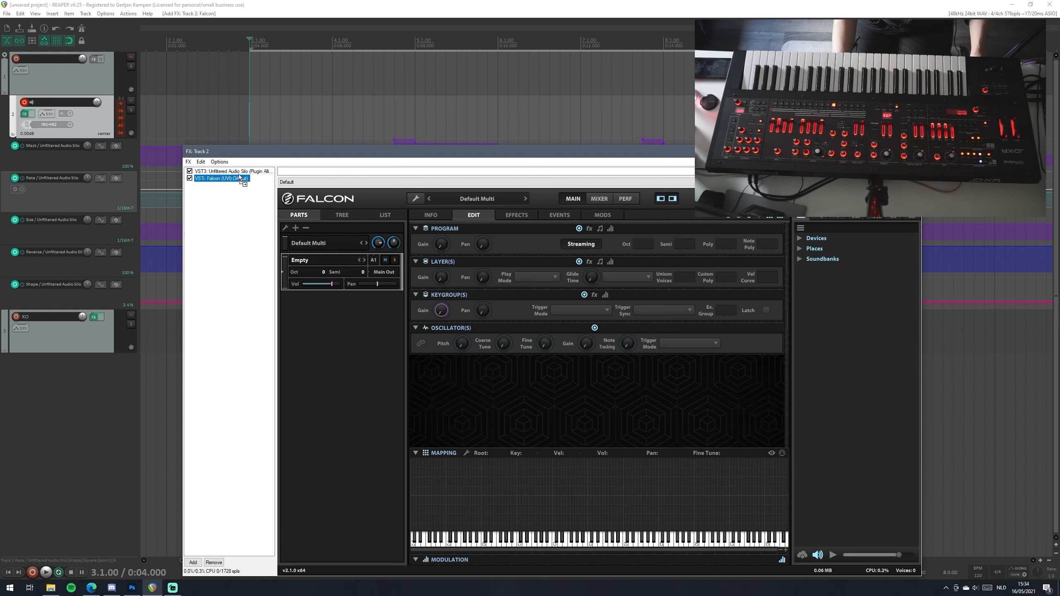
{"action": "left_click_drag", "start_coordinate": [238, 172], "coordinate": [237, 170]}
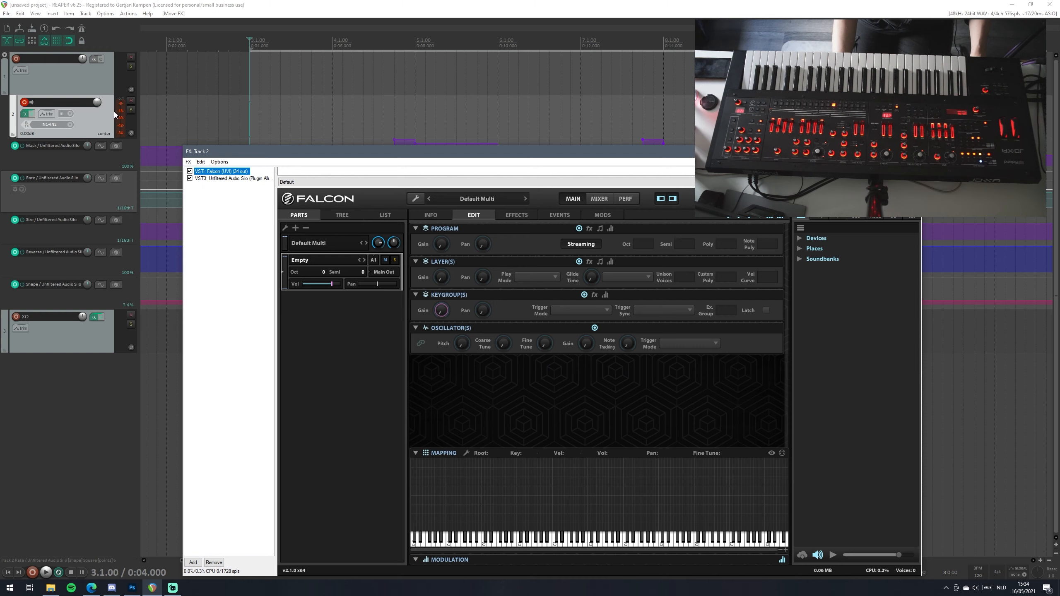
- Check the MIDI input bypass option in Silo's settings and return to the Falcon instrument
{"action": "left_click", "coordinate": [241, 178]}
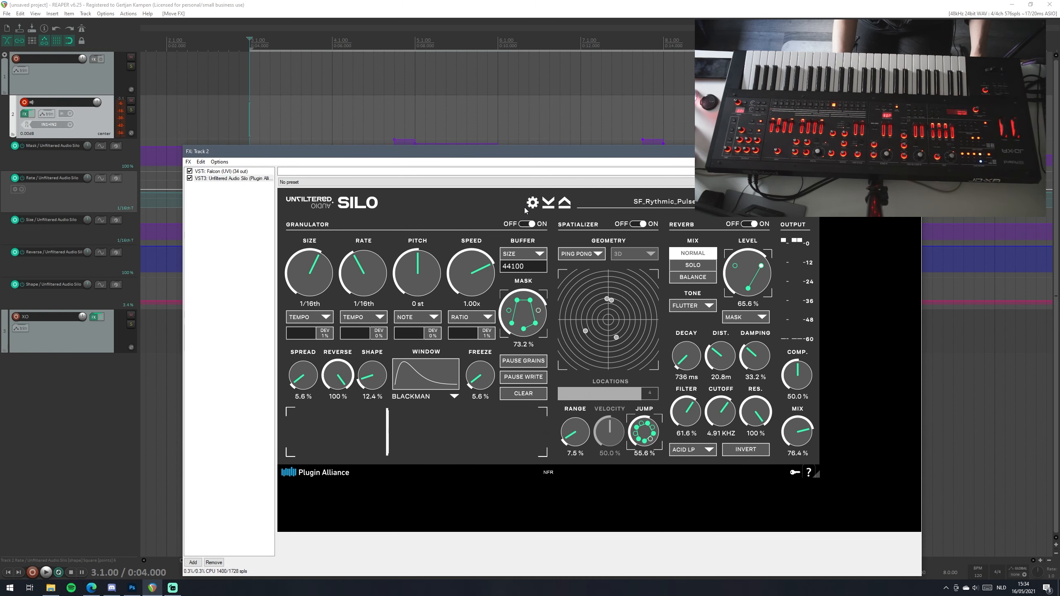
{"action": "left_click", "coordinate": [533, 203]}
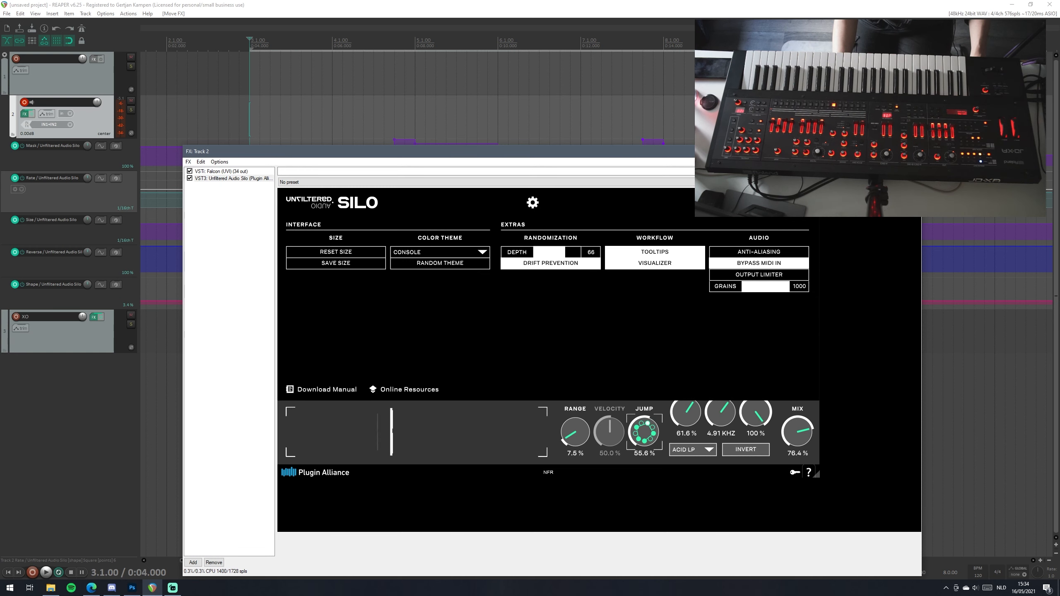
{"action": "left_click", "coordinate": [533, 203]}
{"action": "left_click", "coordinate": [220, 171]}
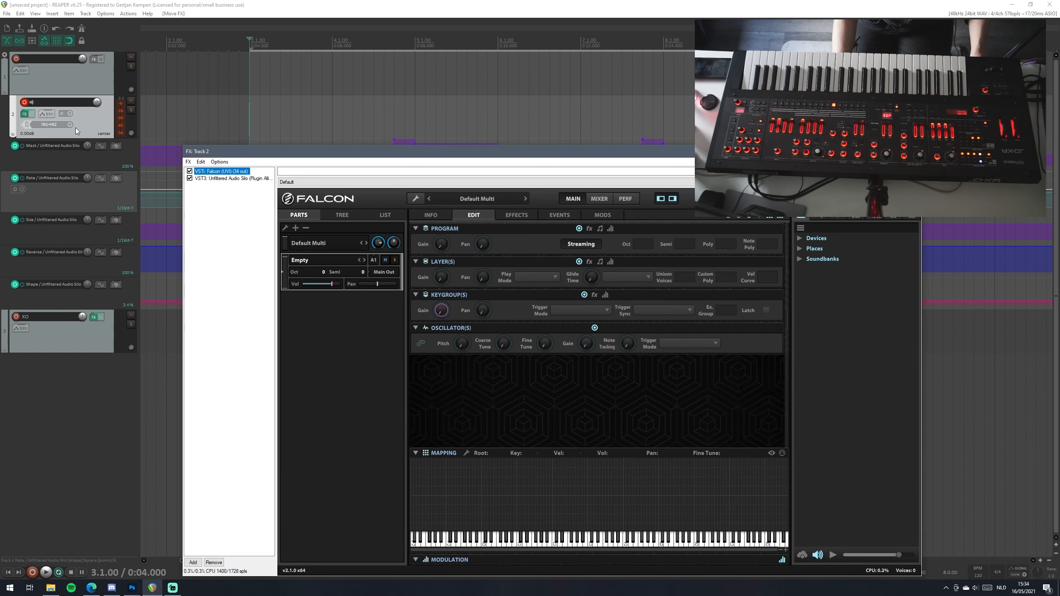
- Open the preferences to make the MIDI keyboard available, and set track 2's record input to the JD-XA on all channels
{"action": "left_click", "coordinate": [70, 125]}
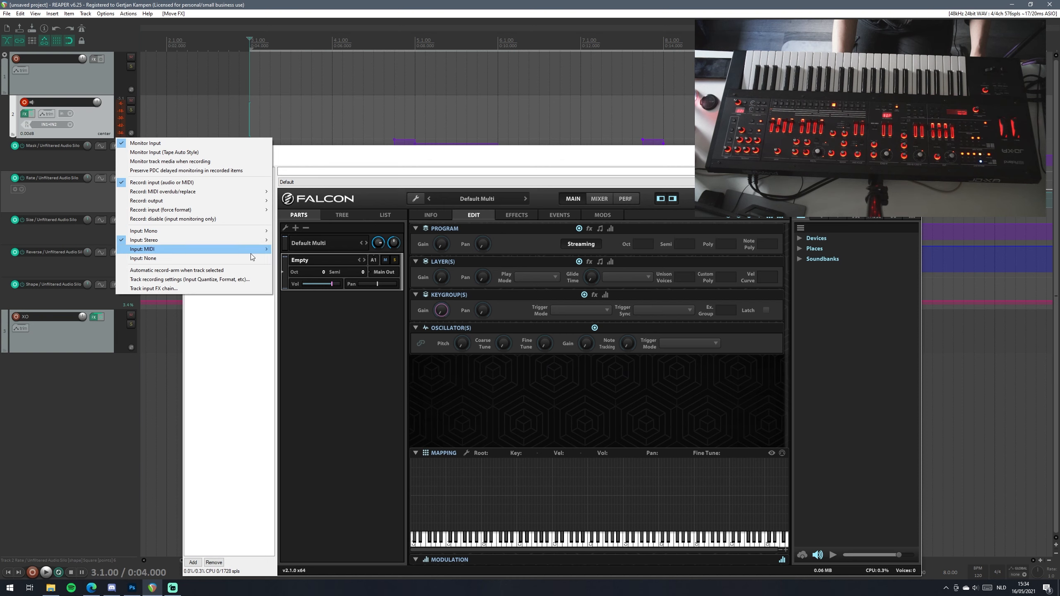
{"action": "mouse_move", "coordinate": [252, 249]}
{"action": "mouse_move", "coordinate": [320, 251]}
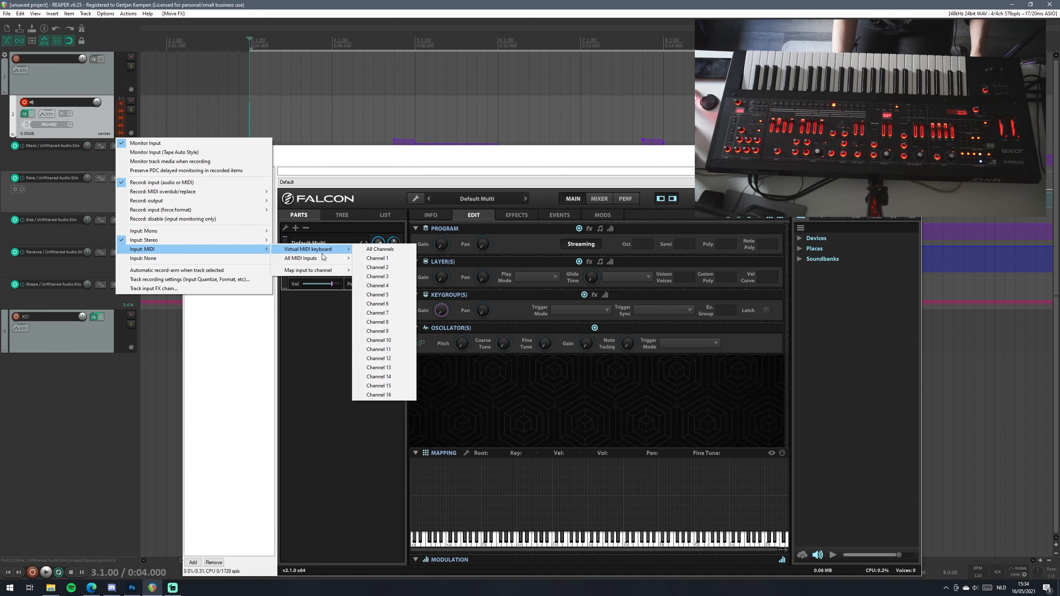
{"action": "left_click", "coordinate": [100, 14]}
{"action": "left_click", "coordinate": [100, 13]}
{"action": "left_click", "coordinate": [103, 14]}
{"action": "left_click", "coordinate": [117, 20]}
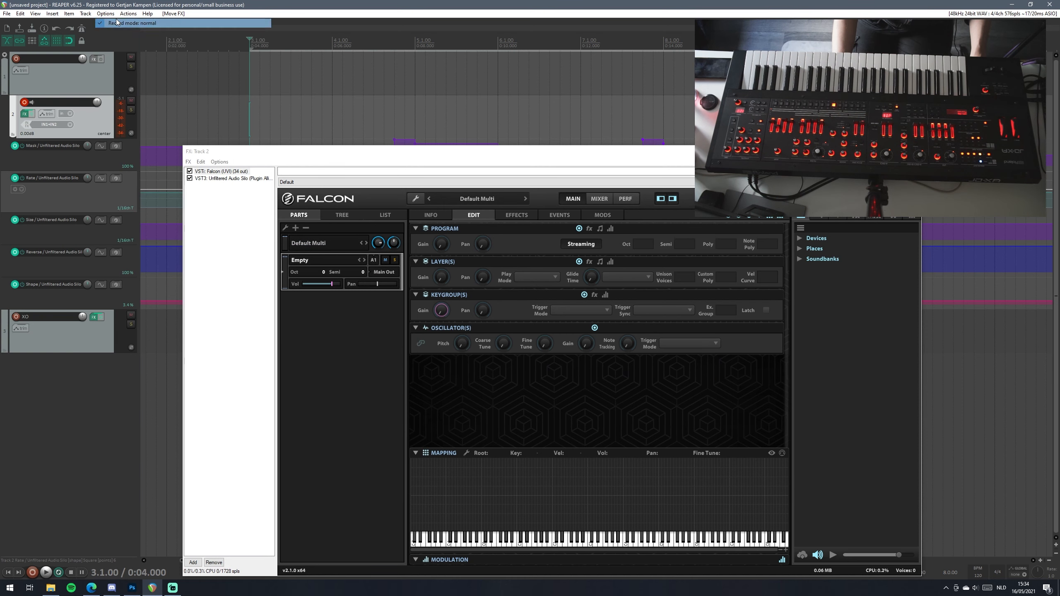
{"action": "left_click", "coordinate": [109, 13]}
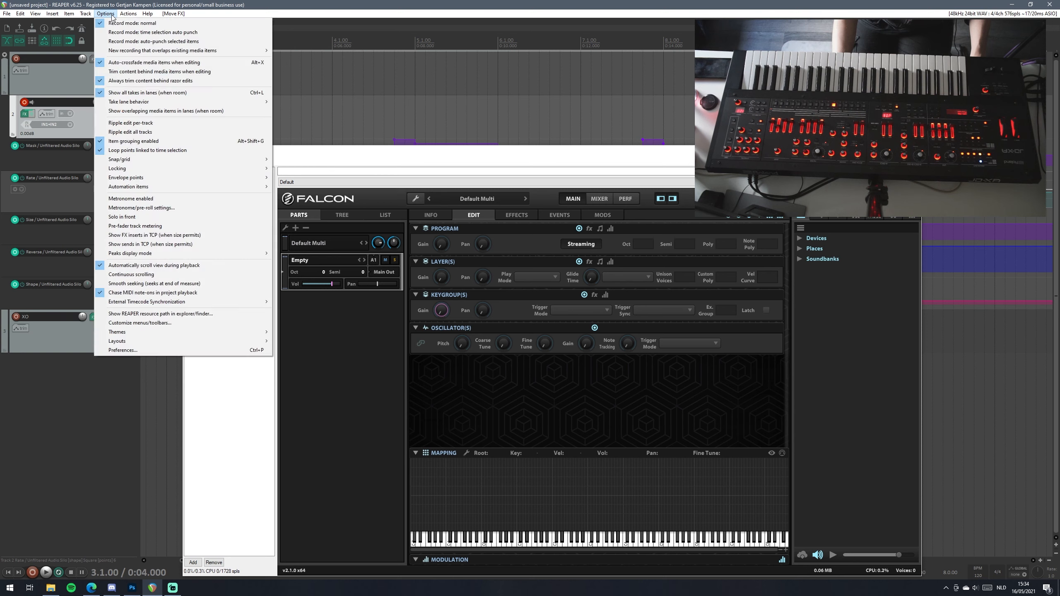
{"action": "left_click", "coordinate": [159, 351]}
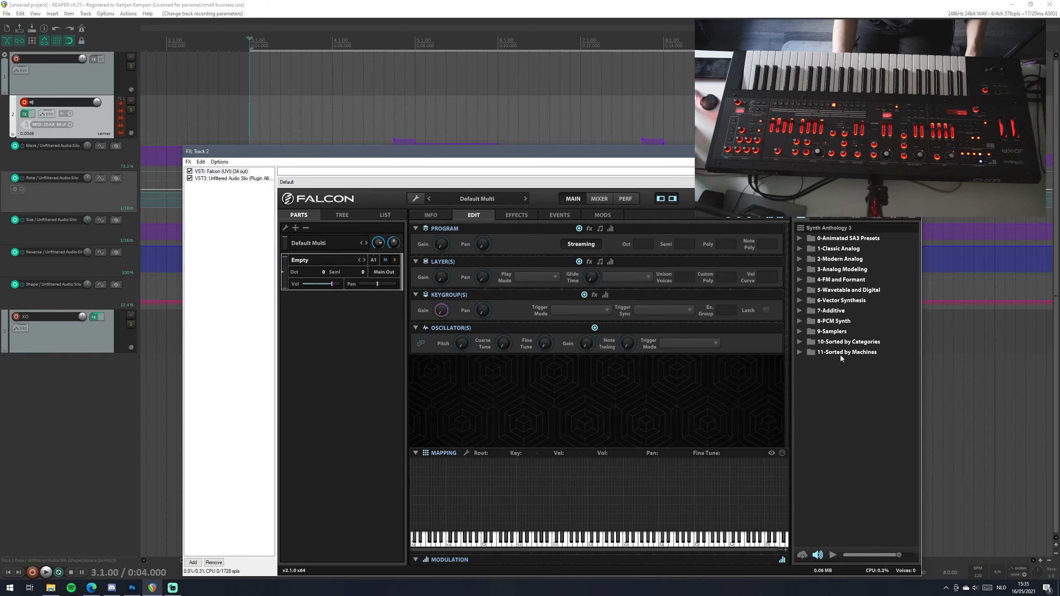
- Load JP8-JP Classic Pad into Falcon from Synth Anthology 3's 10-Sorted by Categories, Pads, 1-Classic Analog folder
{"action": "double_click", "coordinate": [847, 342]}
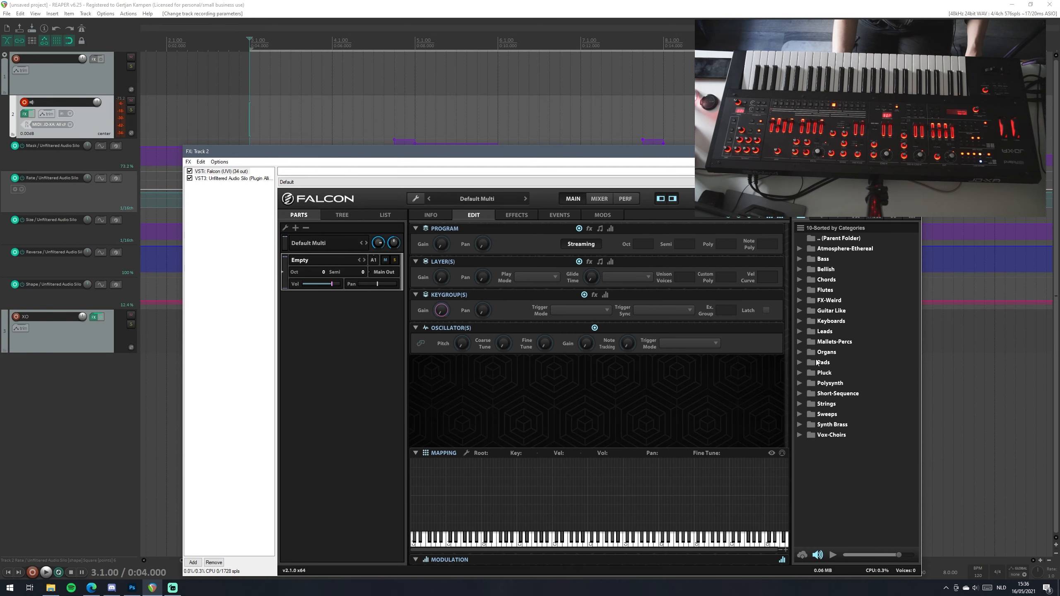
{"action": "double_click", "coordinate": [821, 361]}
{"action": "double_click", "coordinate": [833, 250]}
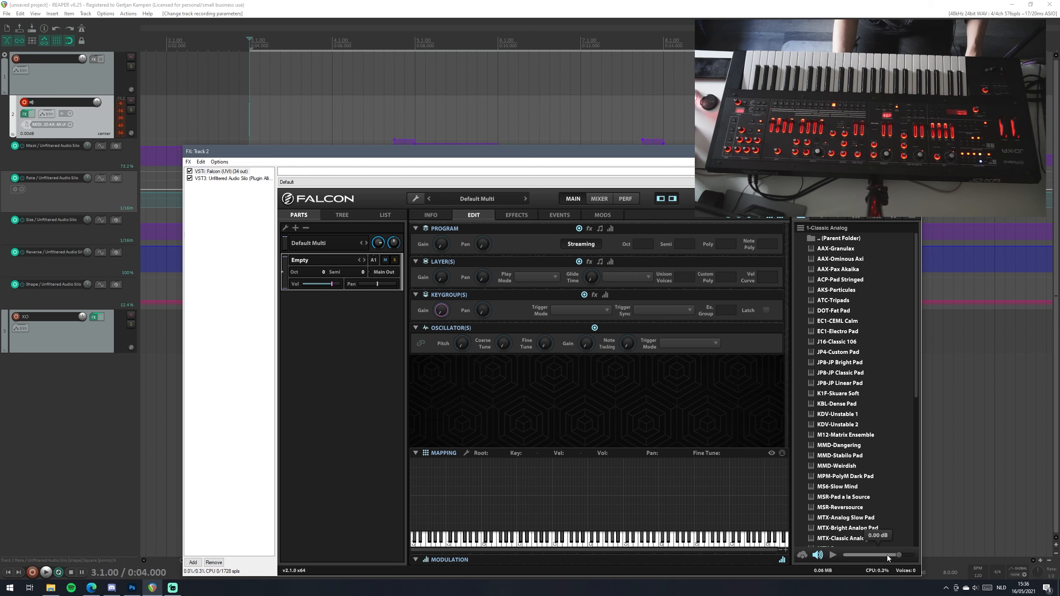
{"action": "double_click", "coordinate": [850, 374]}
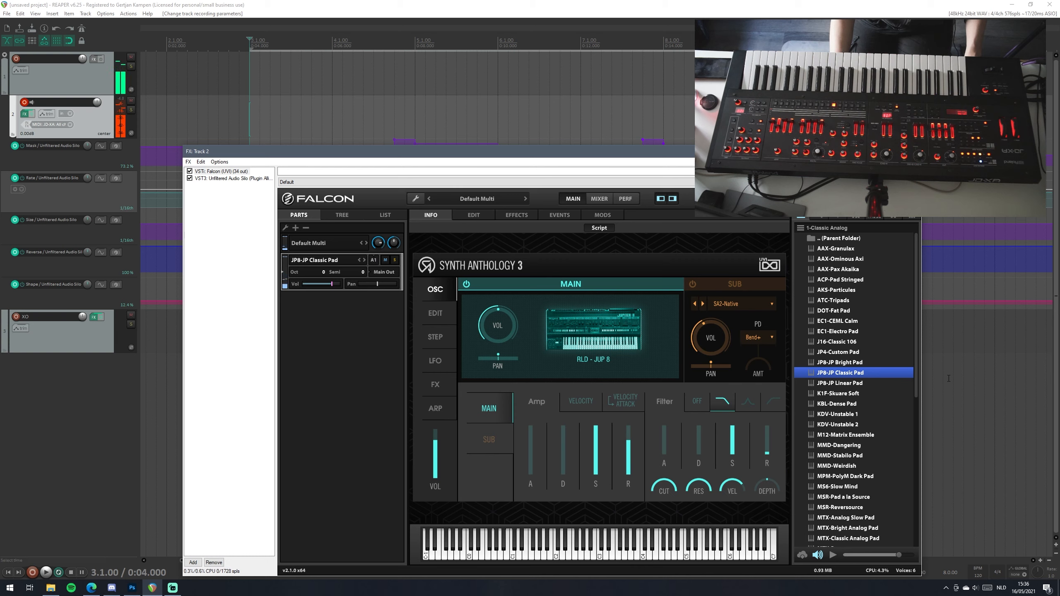
- Replace the loaded program with JP8-JP Bright Pad and layer JP8-JP Linear Pad as a second part on channel A1 at octave -1
{"action": "left_click_drag", "start_coordinate": [839, 360], "coordinate": [351, 282]}
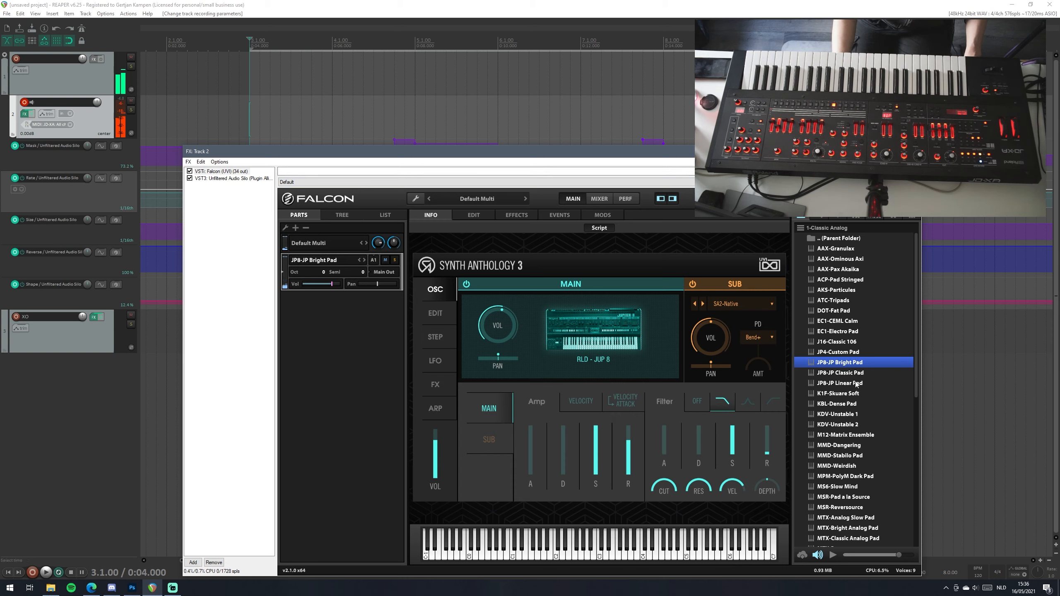
{"action": "left_click_drag", "start_coordinate": [840, 383], "coordinate": [356, 346]}
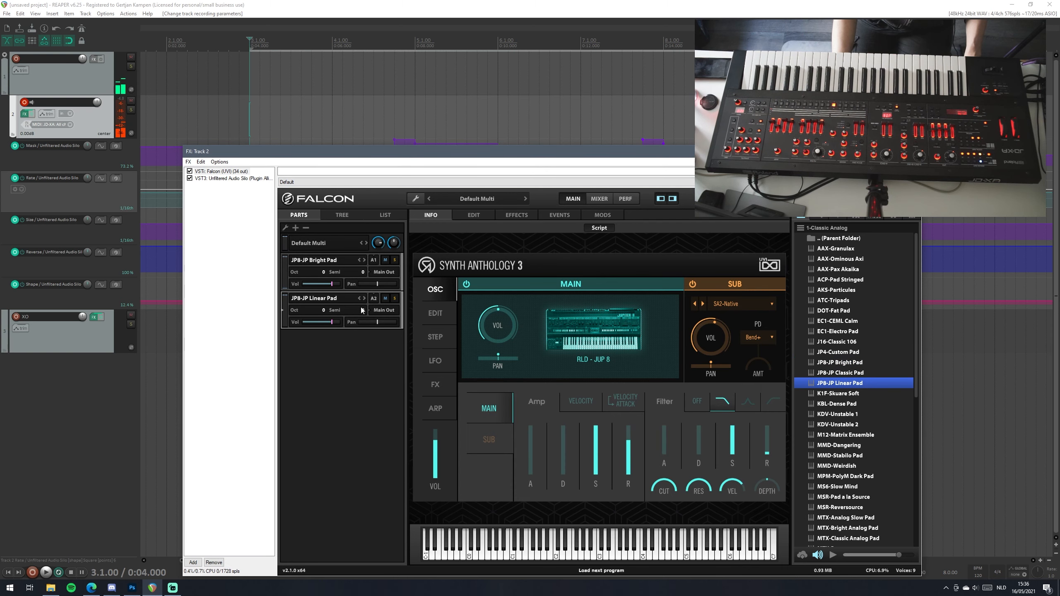
{"action": "left_click", "coordinate": [380, 318]}
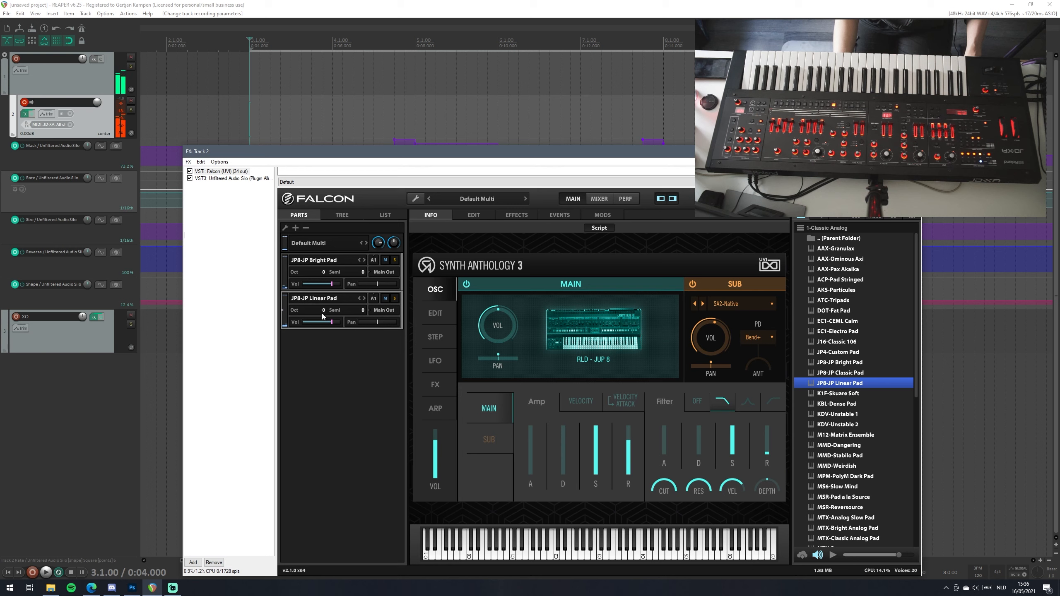
- Play the project from bar 3 to audition the layered Falcon pads through Silo, and stop playback
{"action": "left_click", "coordinate": [247, 108]}
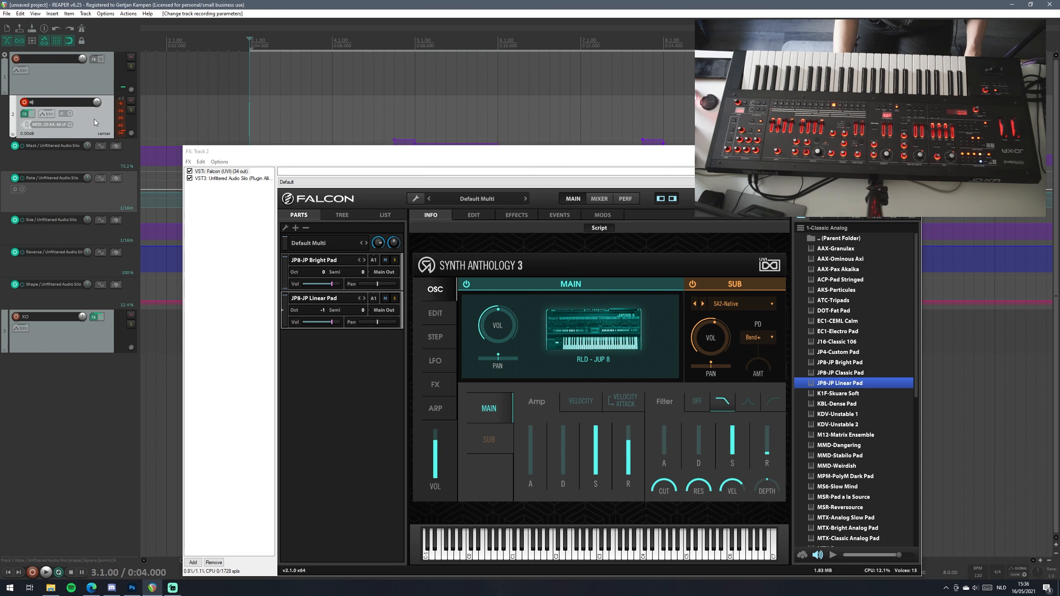
{"action": "key", "text": "space"}
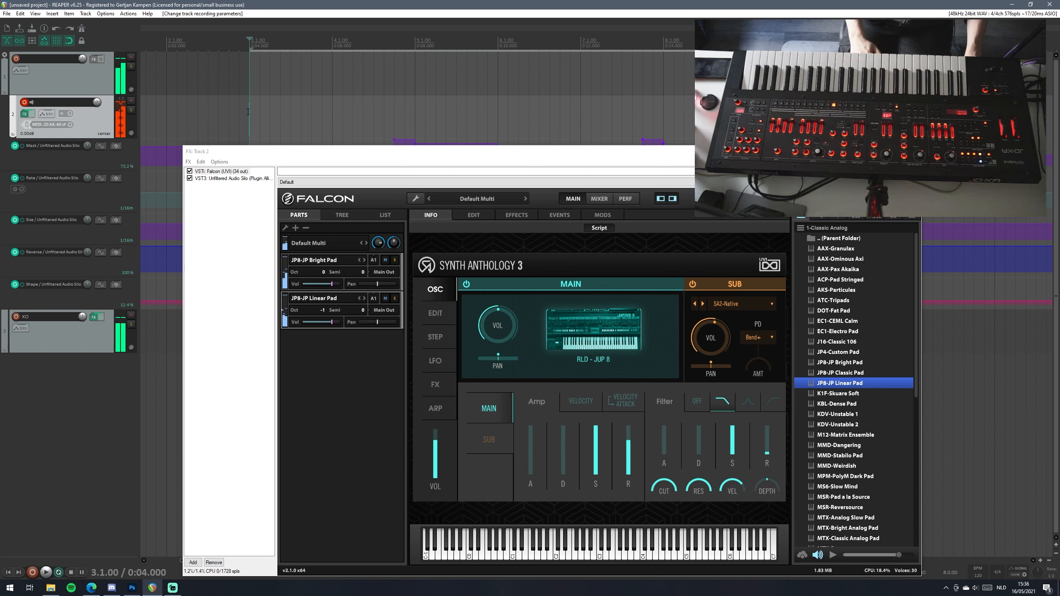
{"action": "key", "text": "space"}
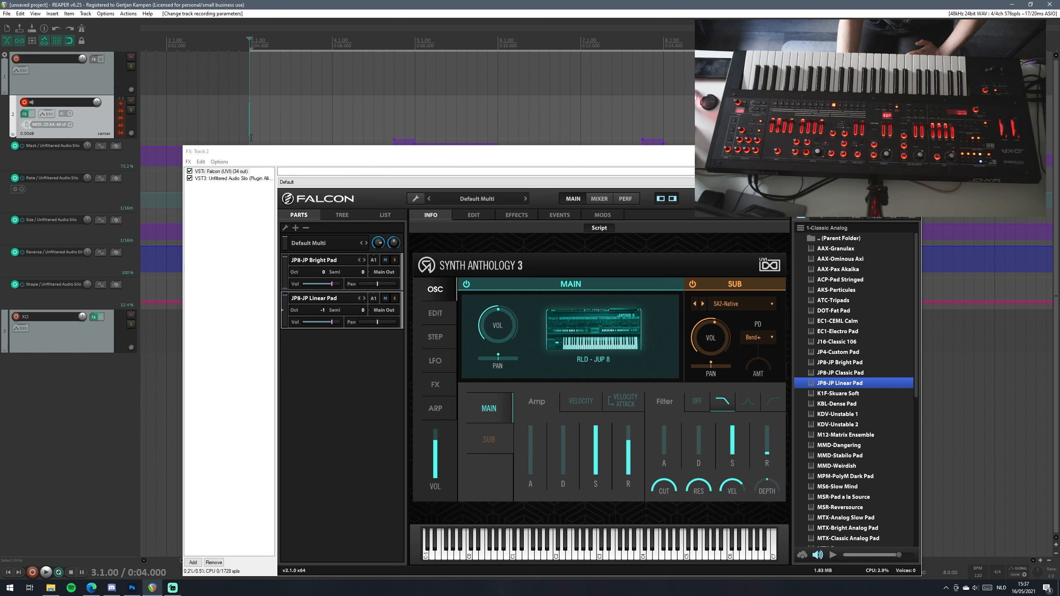
- Move track 2's effects window slightly aside and show Silo's controls
{"action": "left_click_drag", "start_coordinate": [359, 155], "coordinate": [322, 155]}
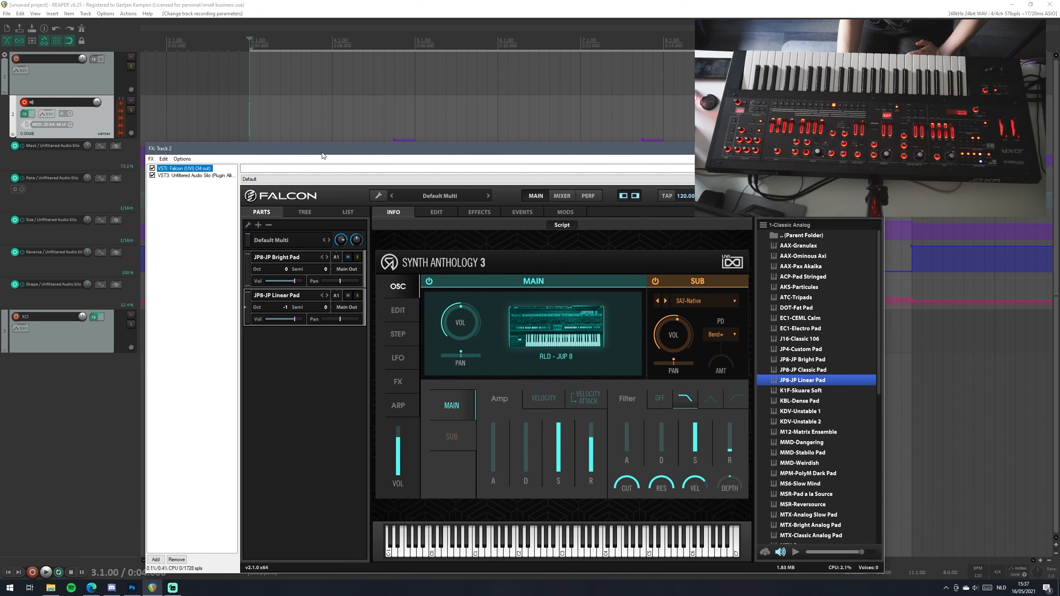
{"action": "left_click", "coordinate": [216, 176]}
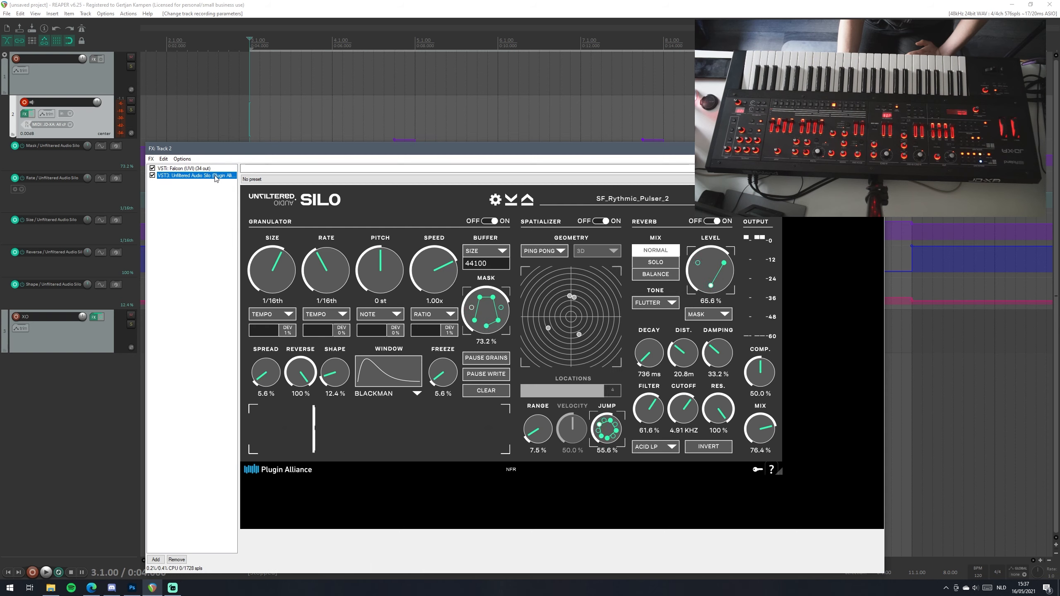